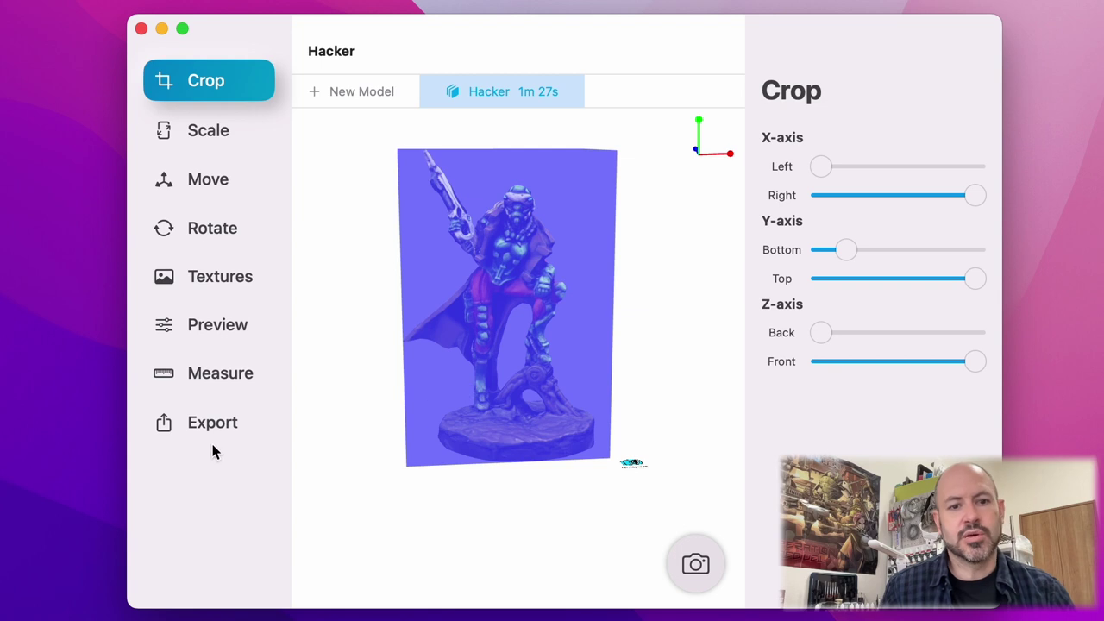
Step: Export the Hacker model in obj format to the Hacker folder, saving it under the name Hacker
left_click(210, 426)
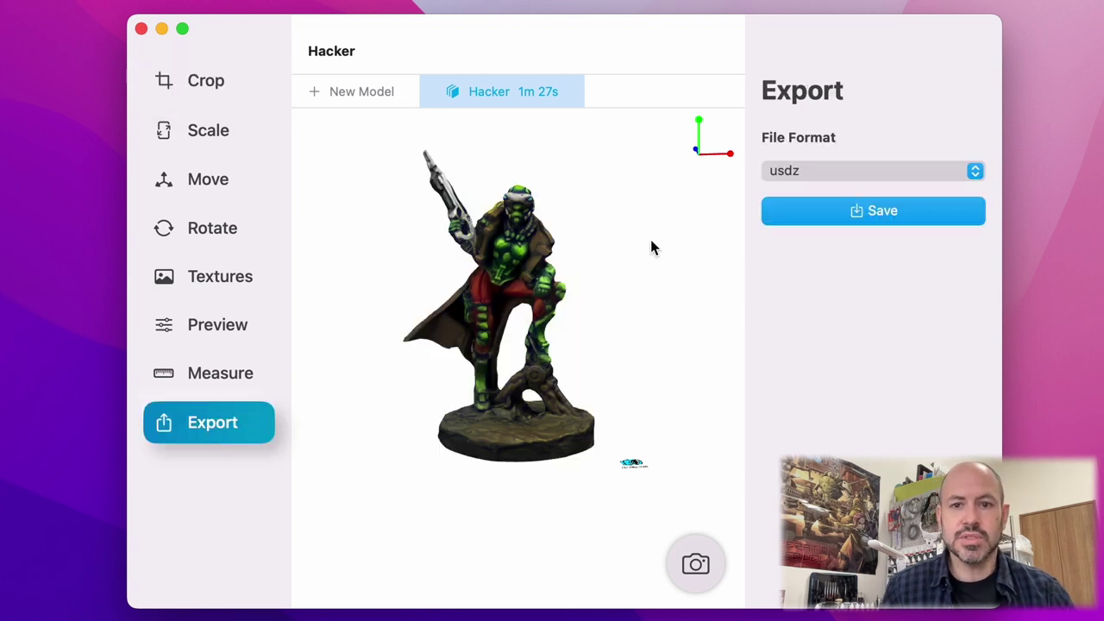
left_click(838, 177)
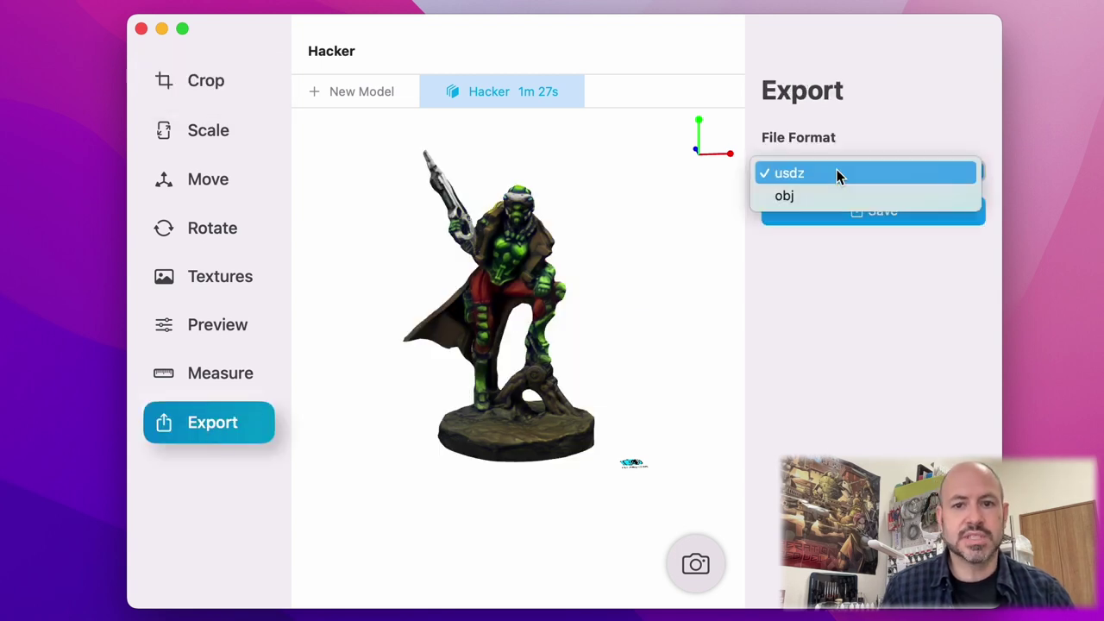
left_click(807, 205)
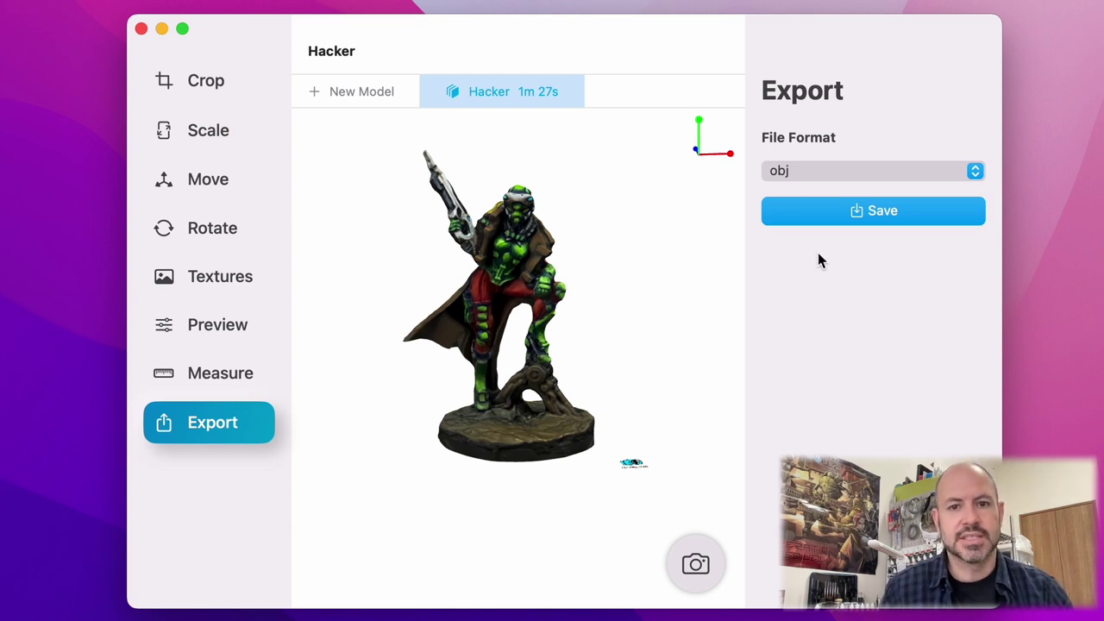
left_click(835, 216)
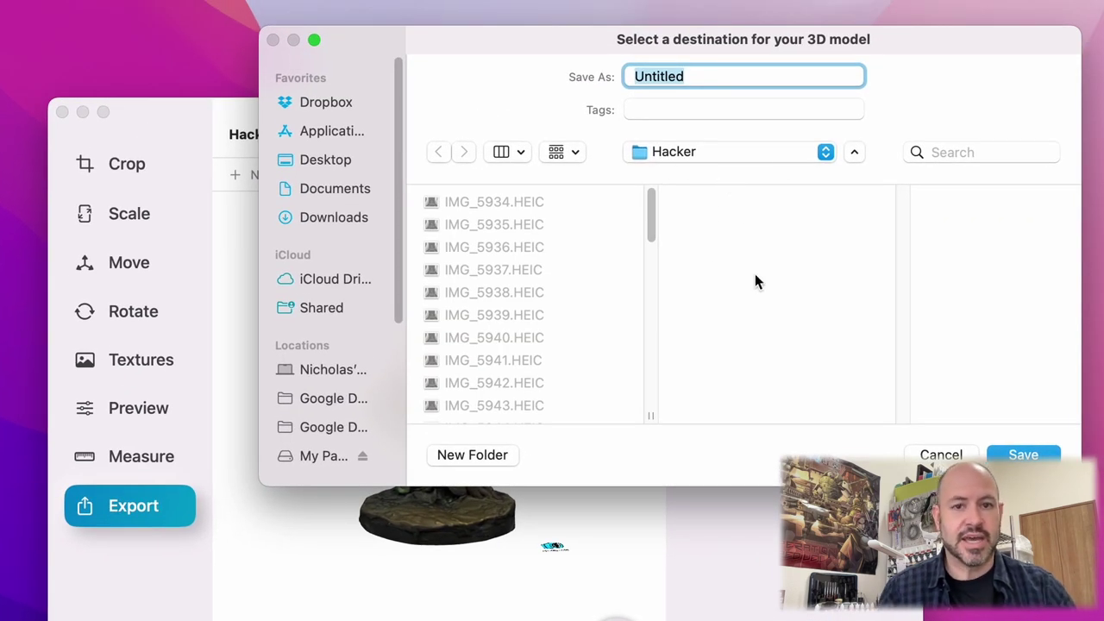
type("Hacke")
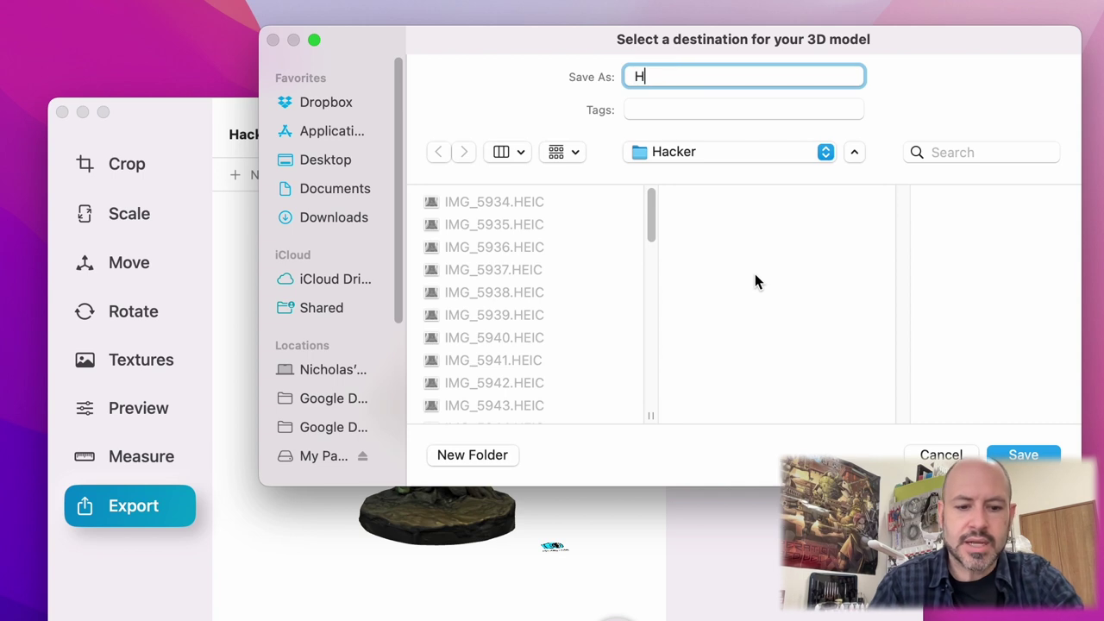
type("r")
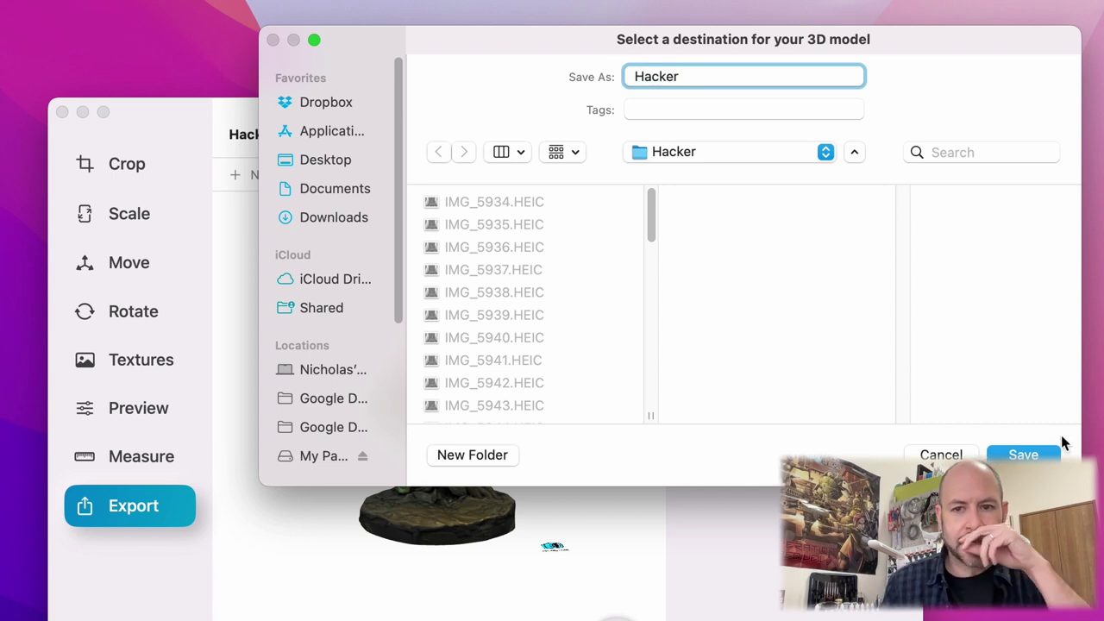
left_click(1025, 452)
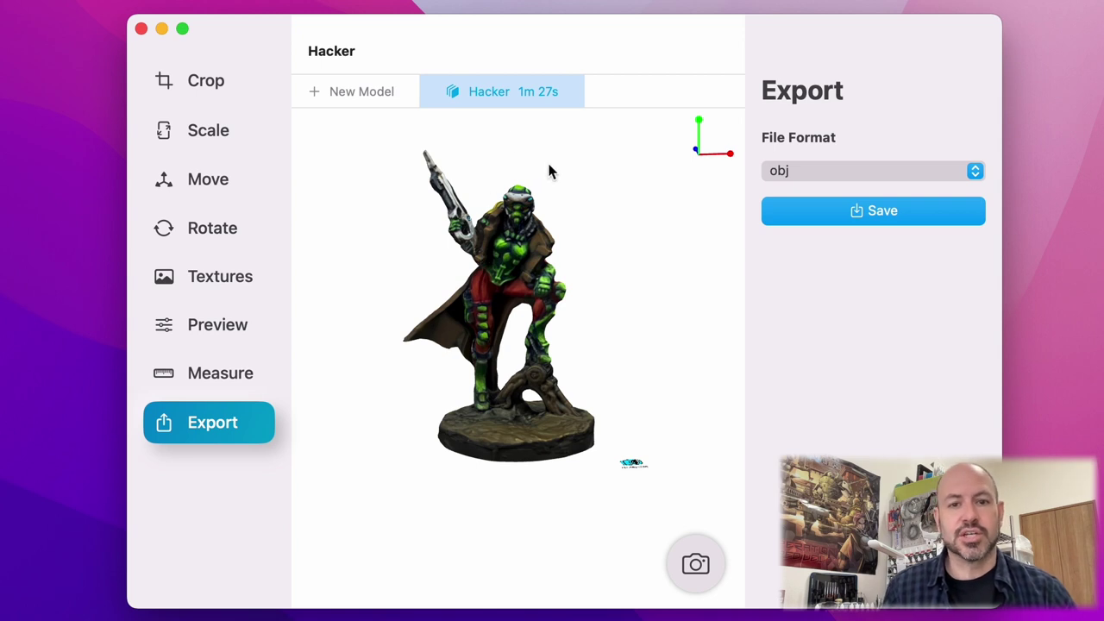
Step: Close the Hacker model and the start window for creating 3D models
left_click(434, 96)
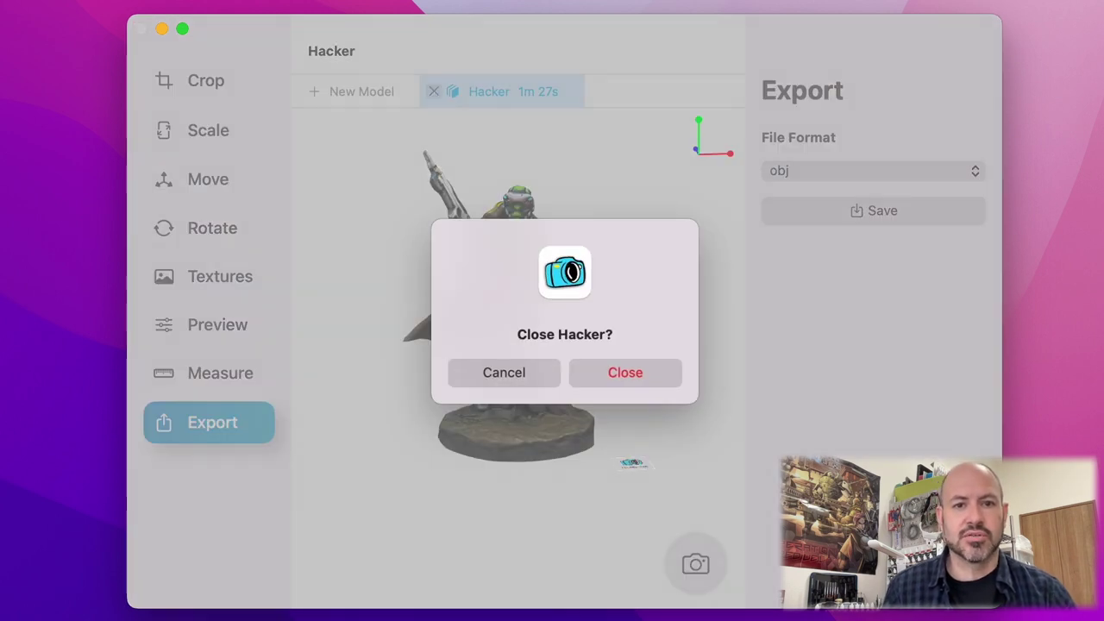
left_click(621, 377)
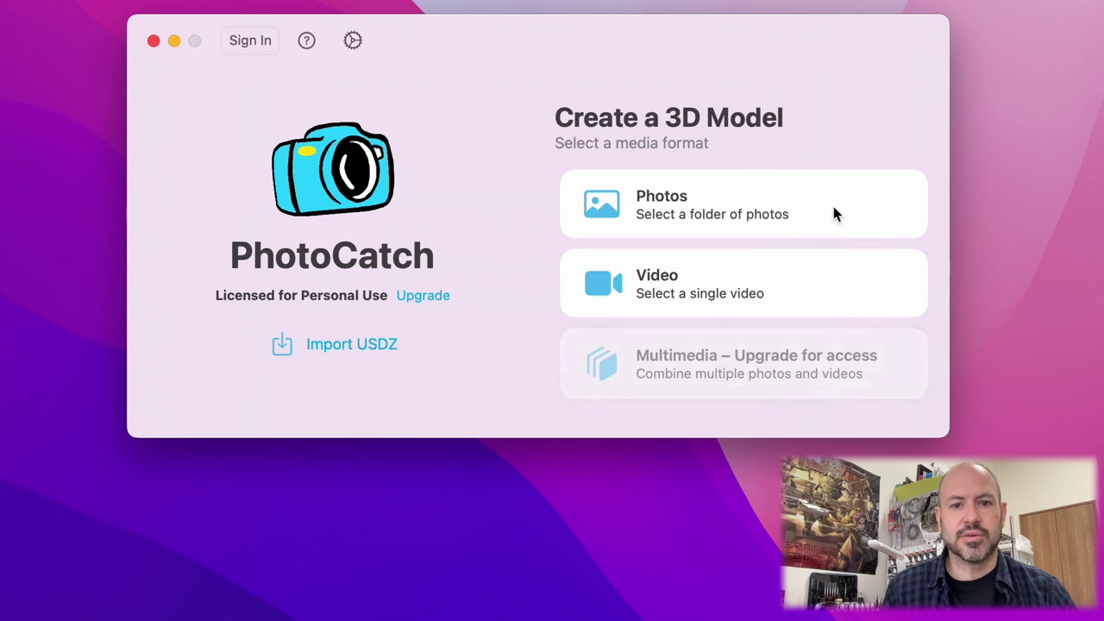
left_click(154, 41)
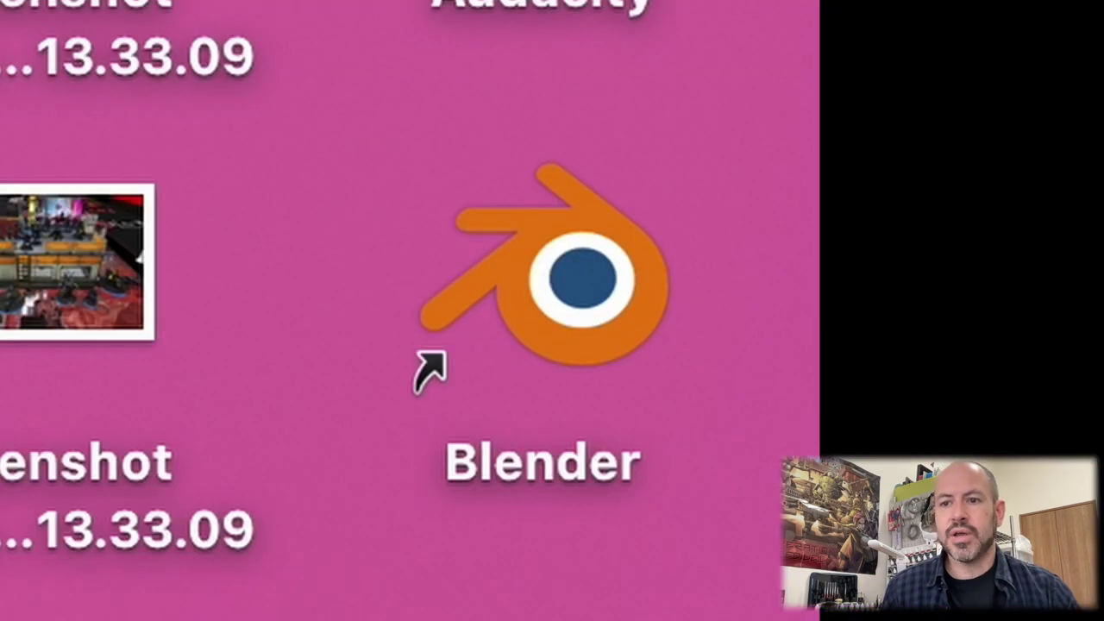
Step: Launch Blender and start a new General file
left_click(545, 316)
double_click(545, 316)
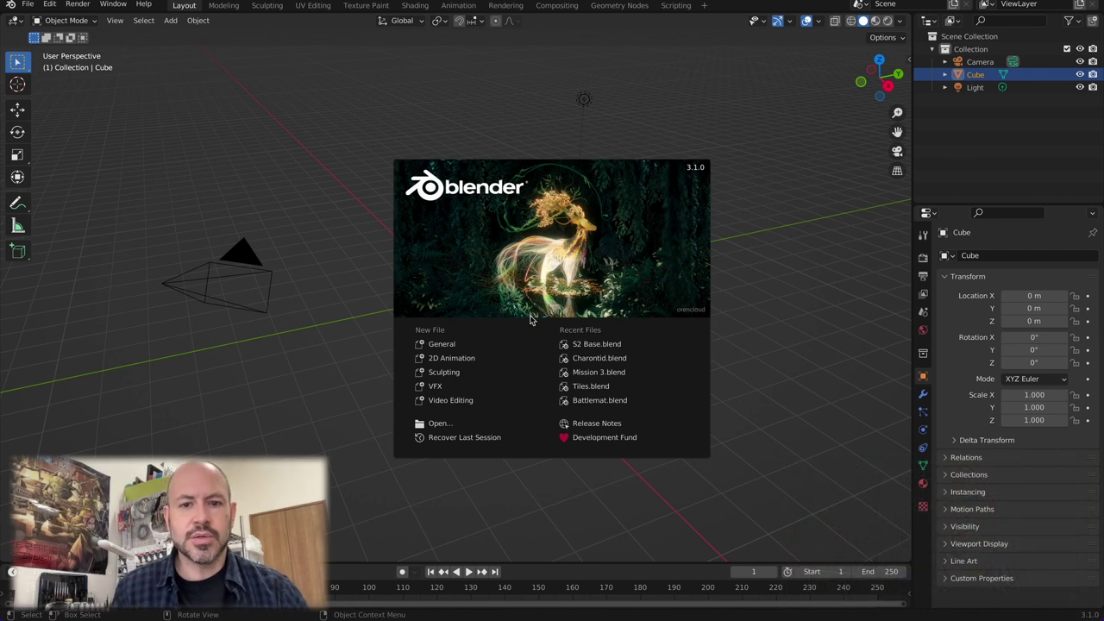
left_click(444, 345)
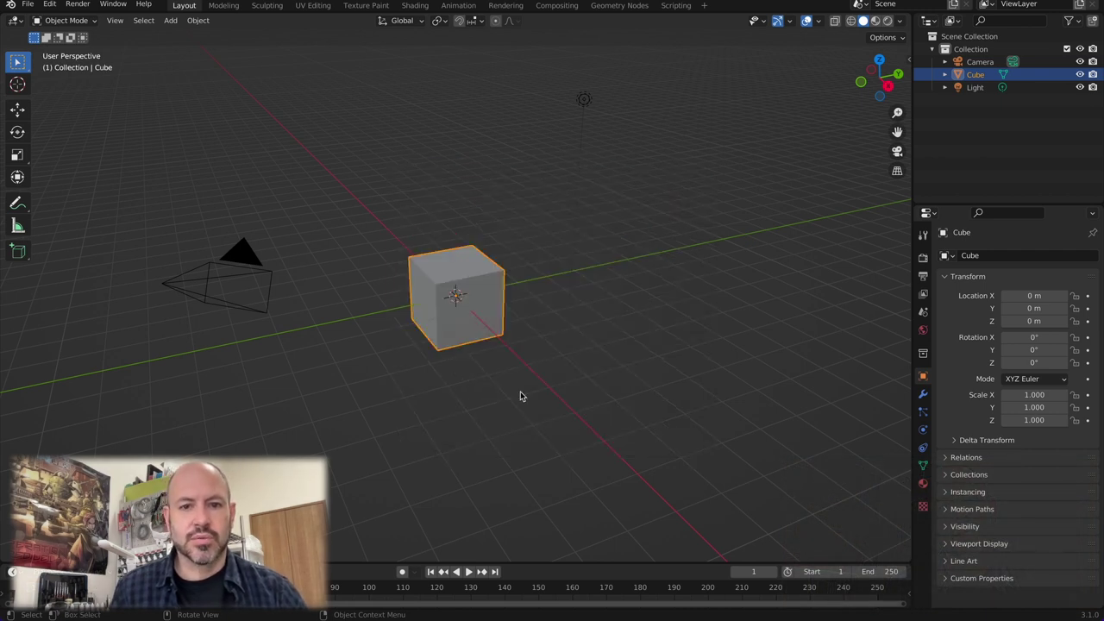
Step: Delete the default camera, light and cube from the scene
left_click_drag(153, 210, 317, 383)
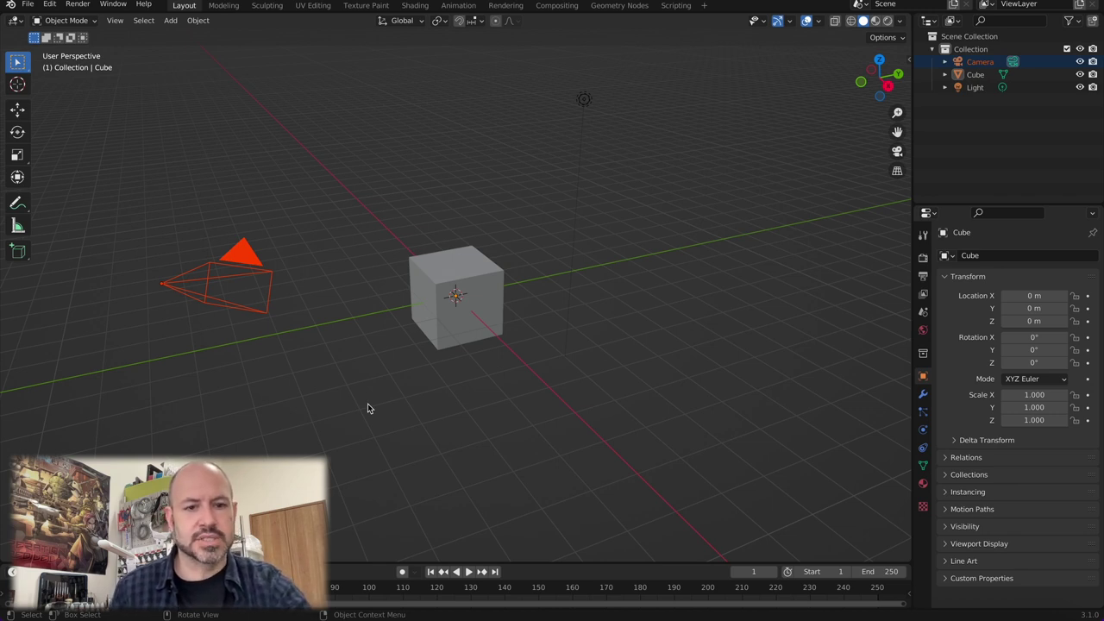
key("x")
left_click(368, 407)
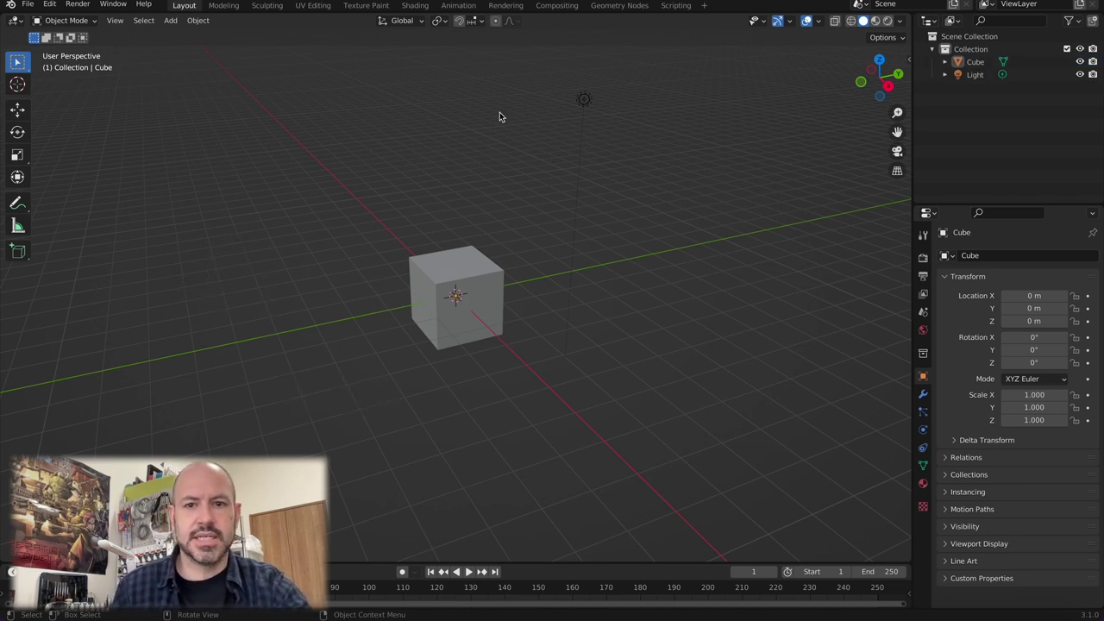
left_click(584, 99)
key("x")
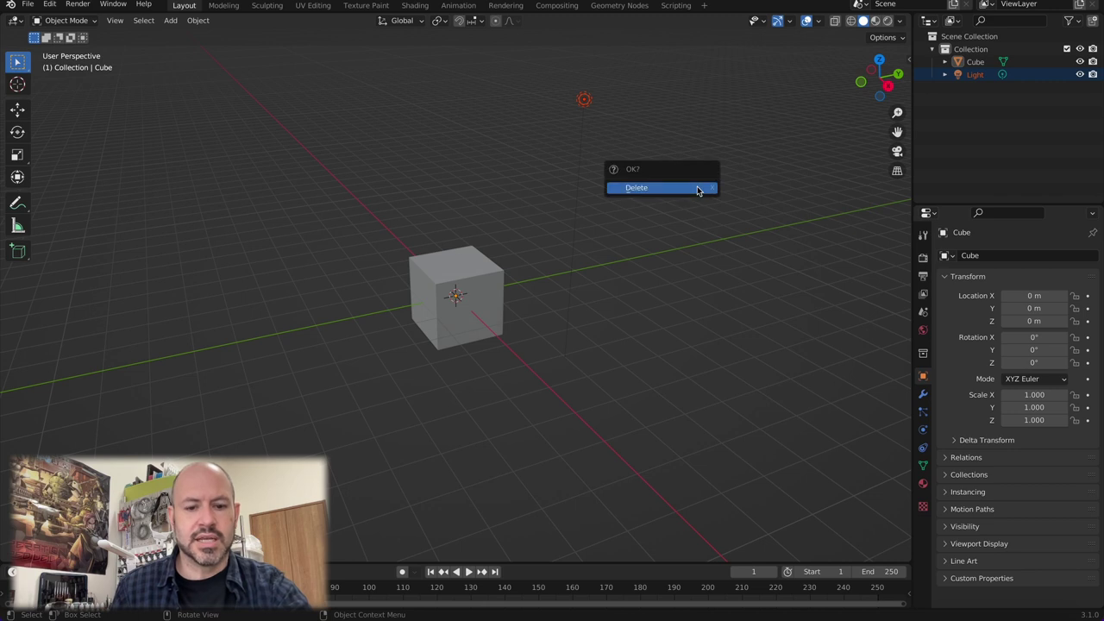
left_click(697, 188)
left_click(460, 325)
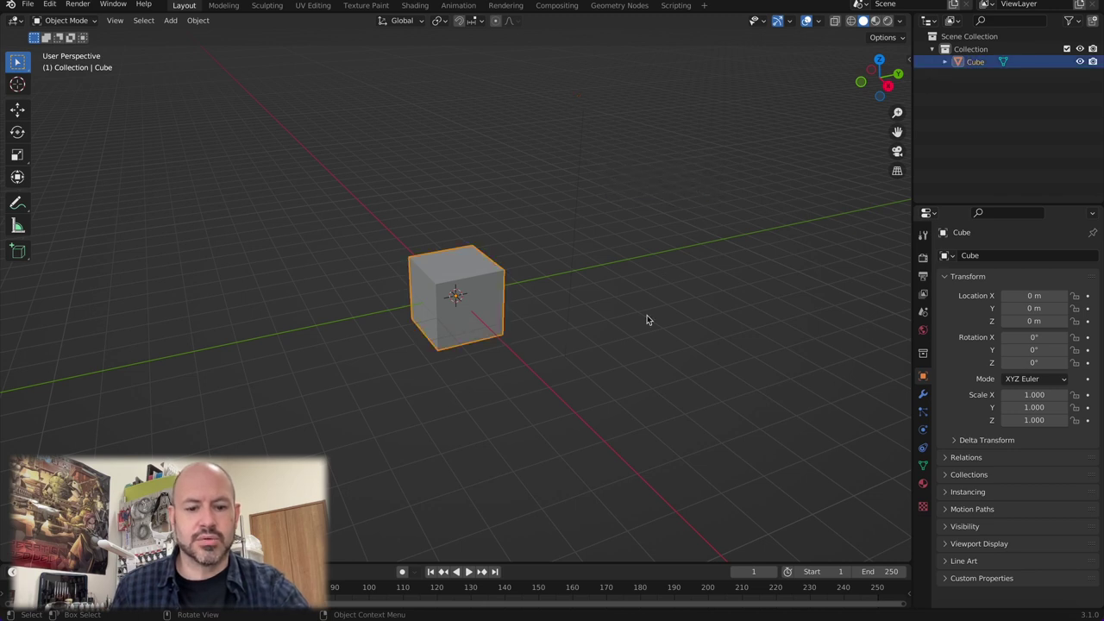
key("x")
left_click(647, 318)
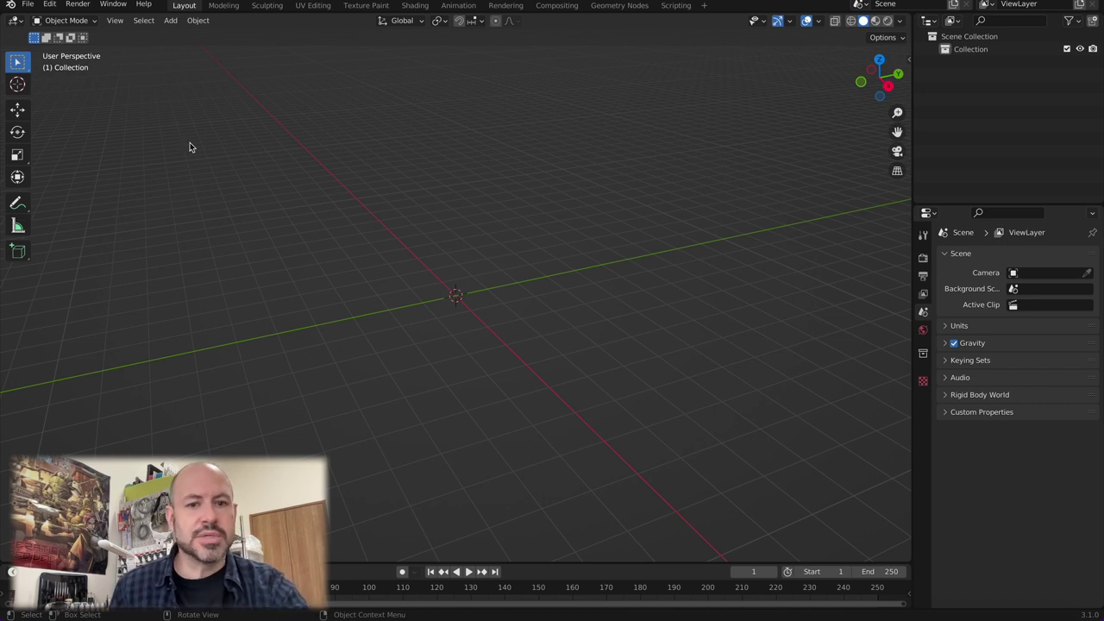
Step: Import the Wavefront file S2_Round_Base_25mm.obj from the S2 Round Base 25mm folder in Custom round bases Infinity
middle_click_drag(396, 254, 367, 221)
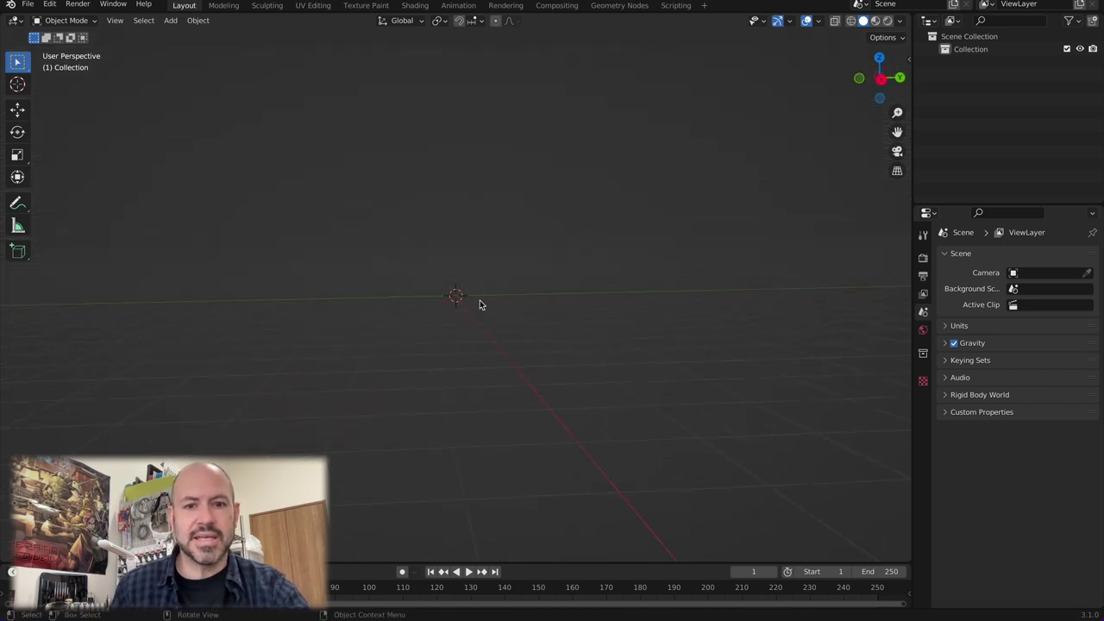
middle_click_drag(469, 299, 398, 293)
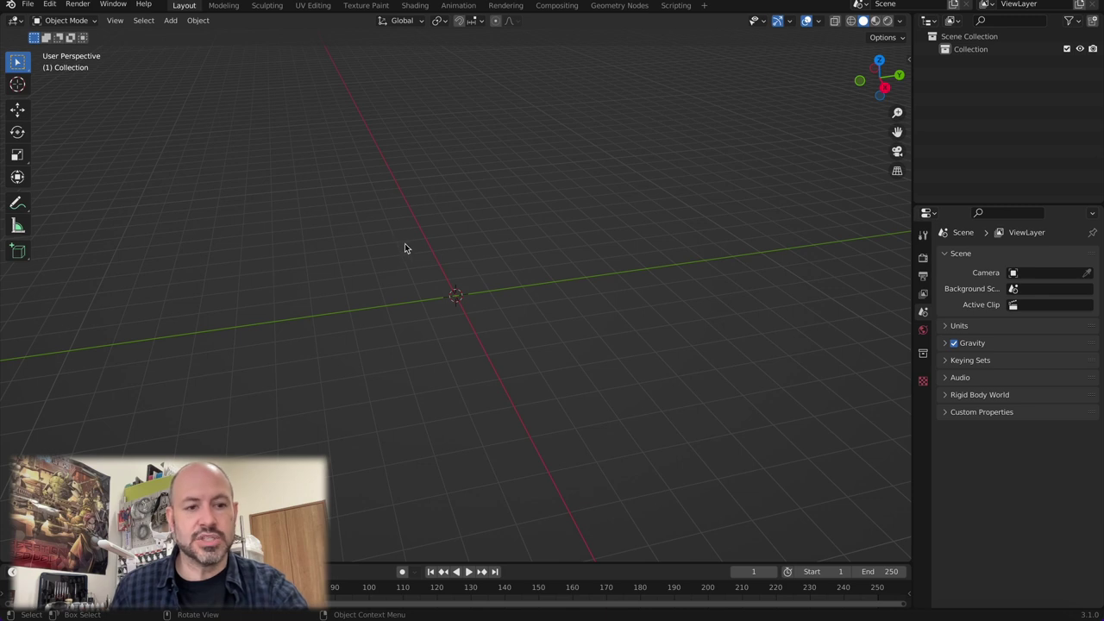
left_click(27, 5)
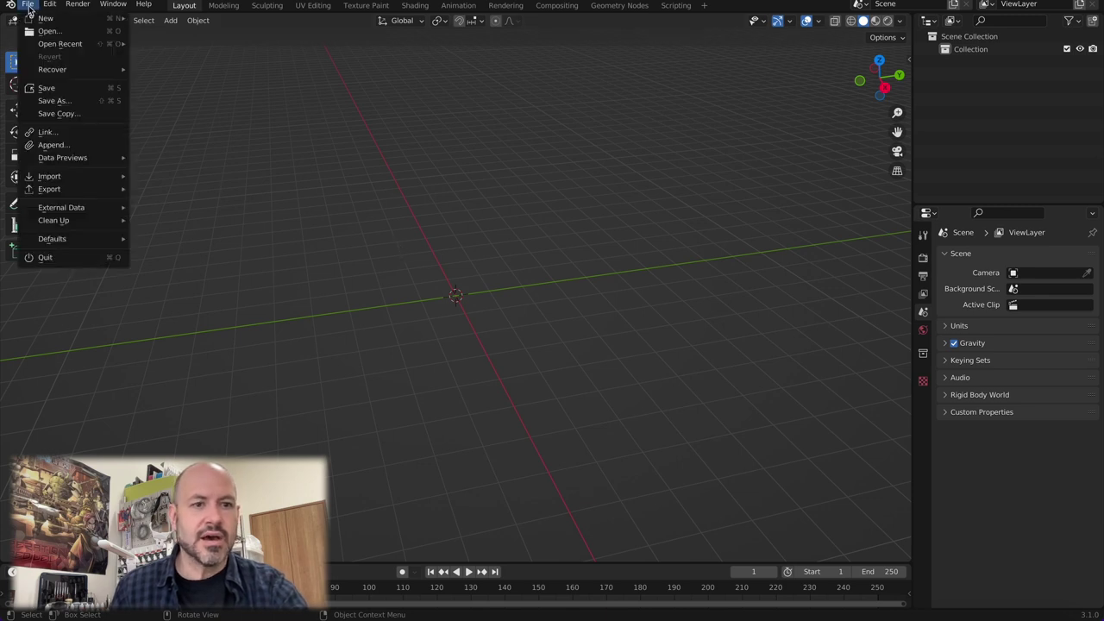
mouse_move(35, 21)
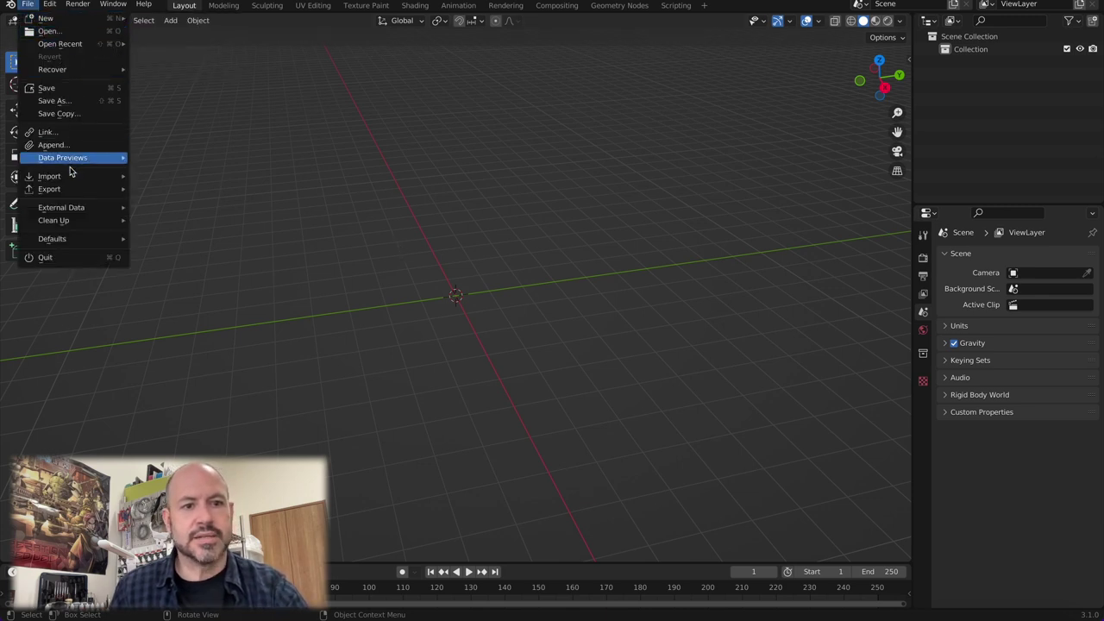
mouse_move(65, 178)
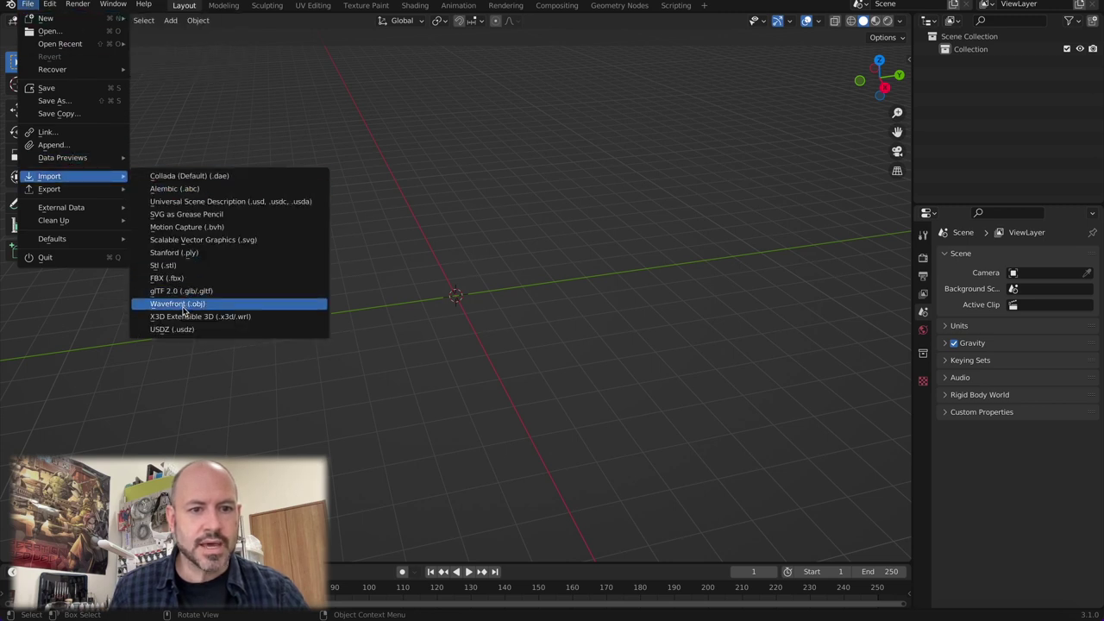
left_click(187, 304)
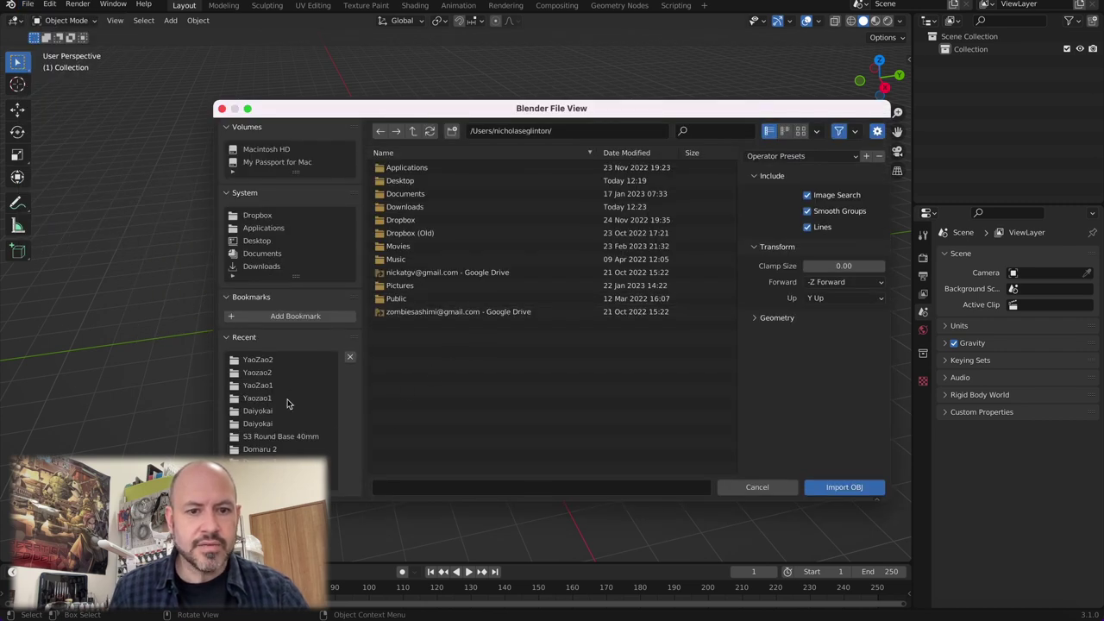
left_click(271, 437)
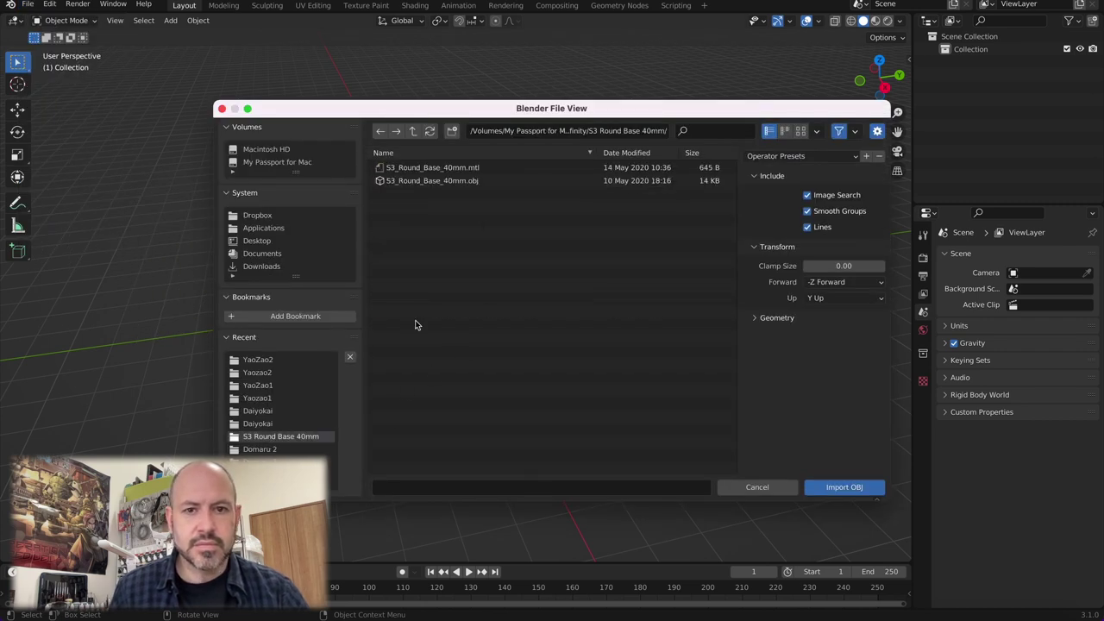
left_click(412, 130)
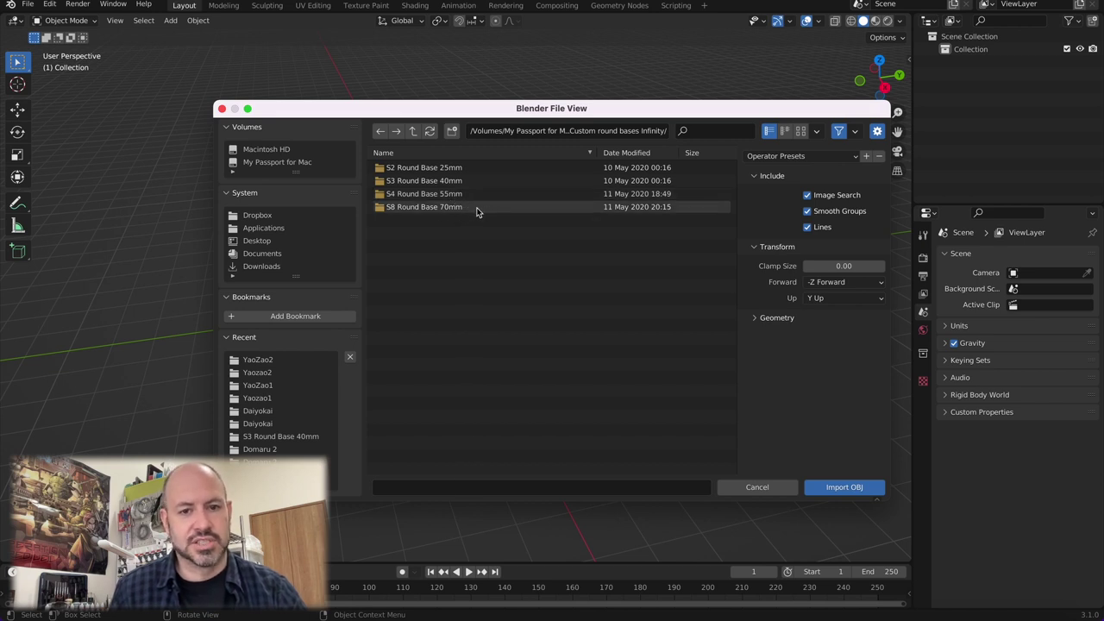
double_click(448, 169)
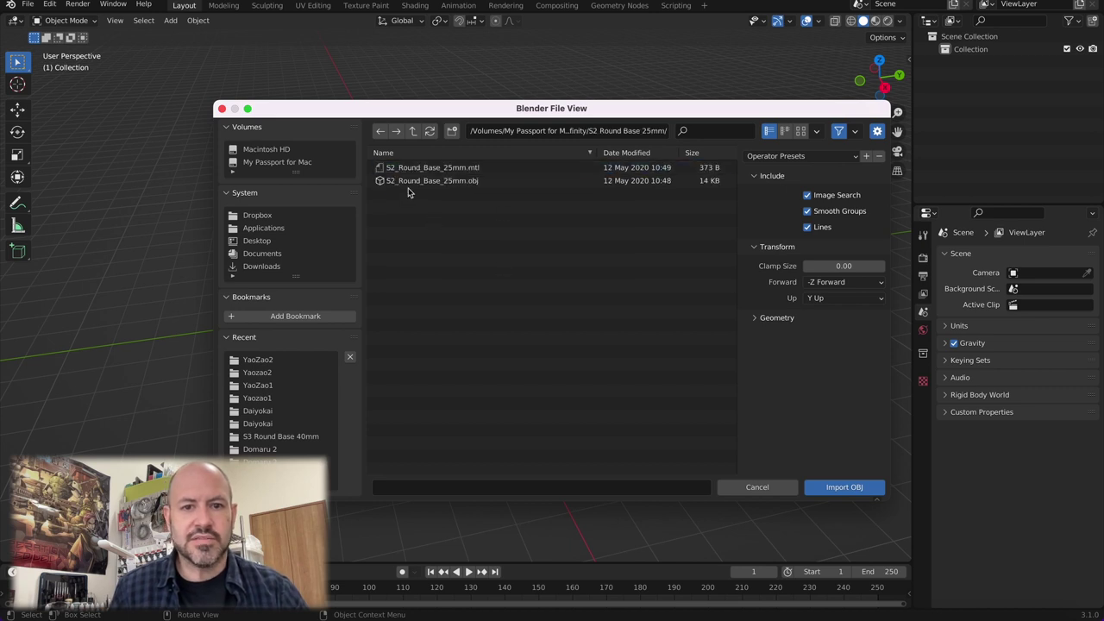
left_click(434, 182)
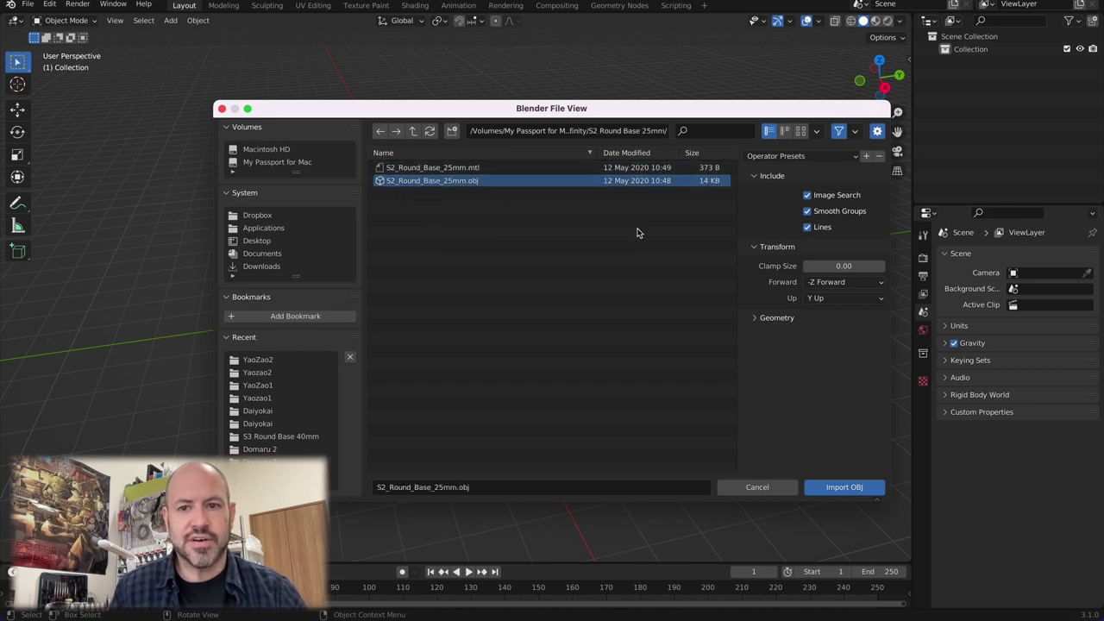
left_click(849, 487)
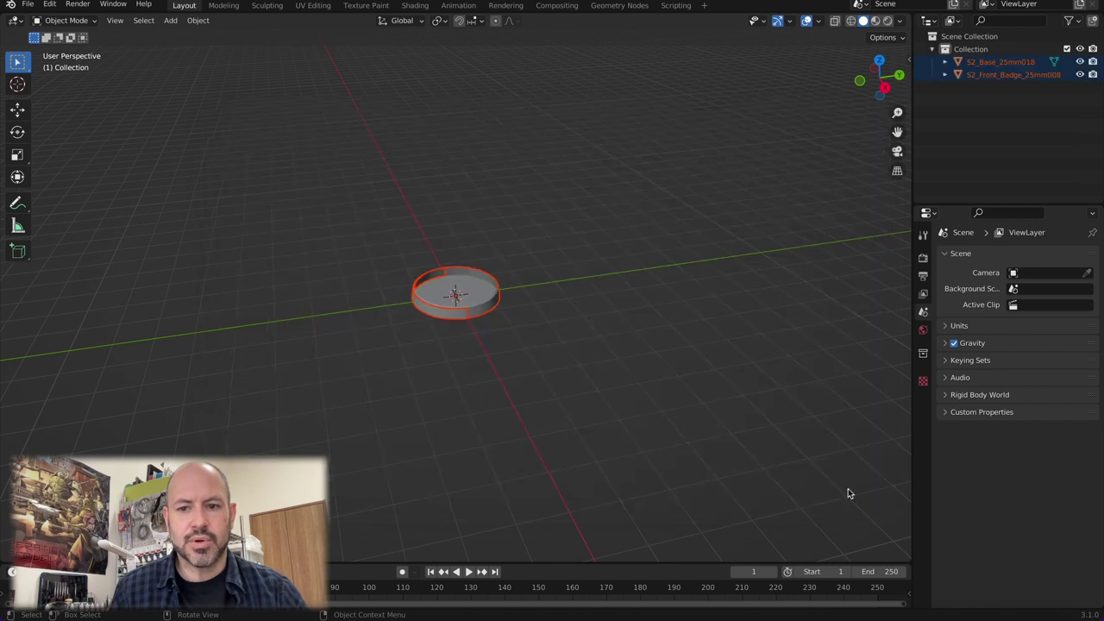
Step: Import the Wavefront file model.obj from the Hacker subfolder inside Yujing/Hacker in 3d Models for TTS
middle_click_drag(557, 402, 520, 335)
left_click(481, 386)
middle_click_drag(573, 312, 579, 253)
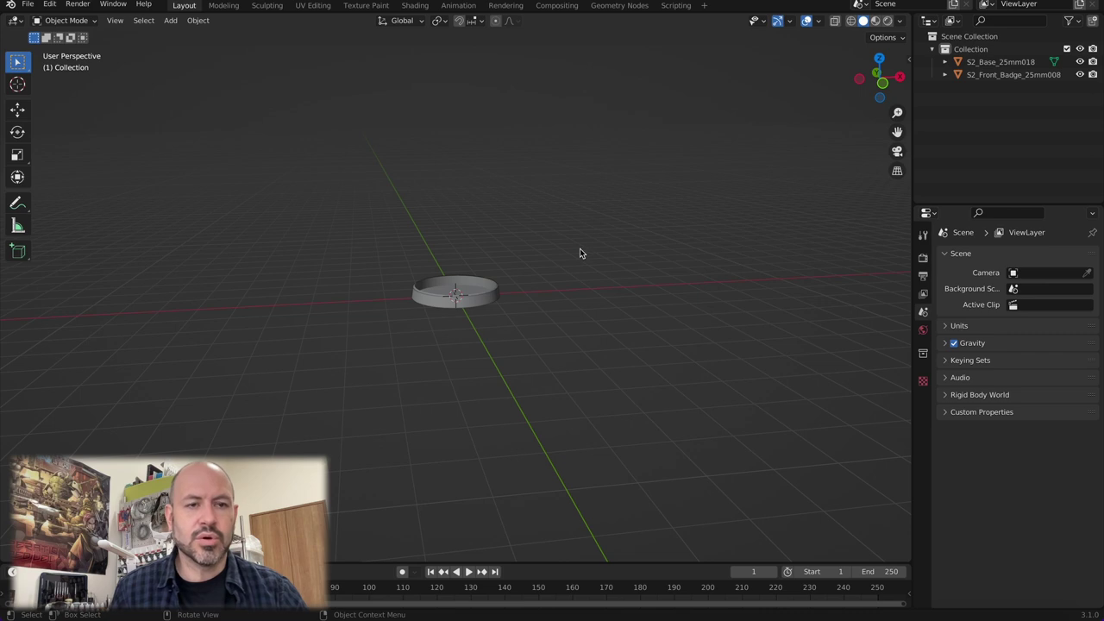
left_click(29, 5)
mouse_move(62, 176)
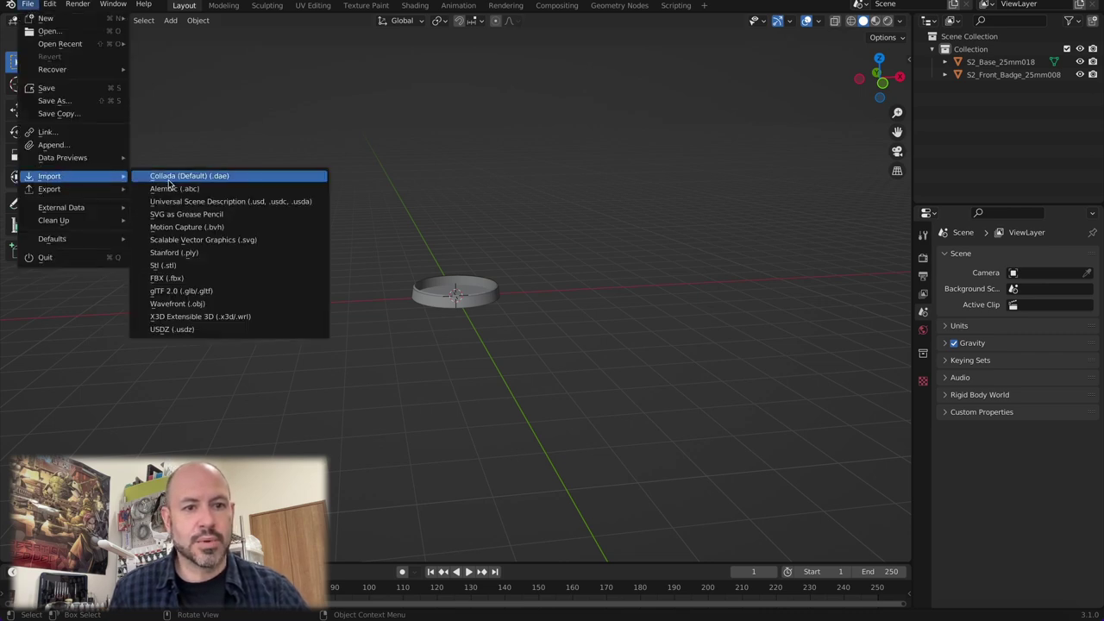
left_click(201, 305)
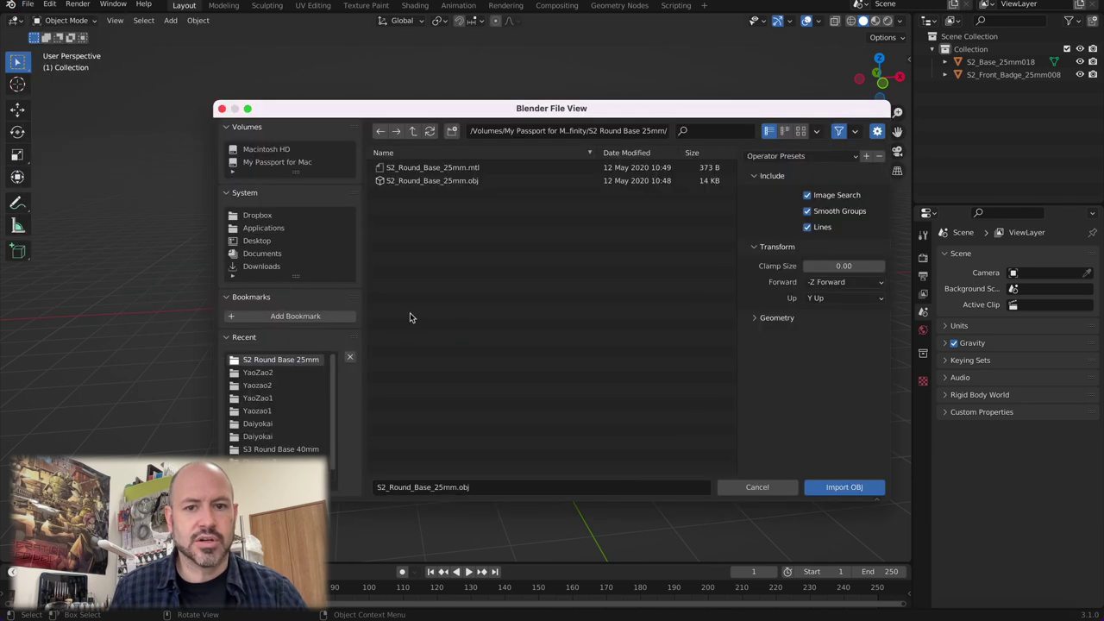
left_click(415, 133)
left_click(414, 133)
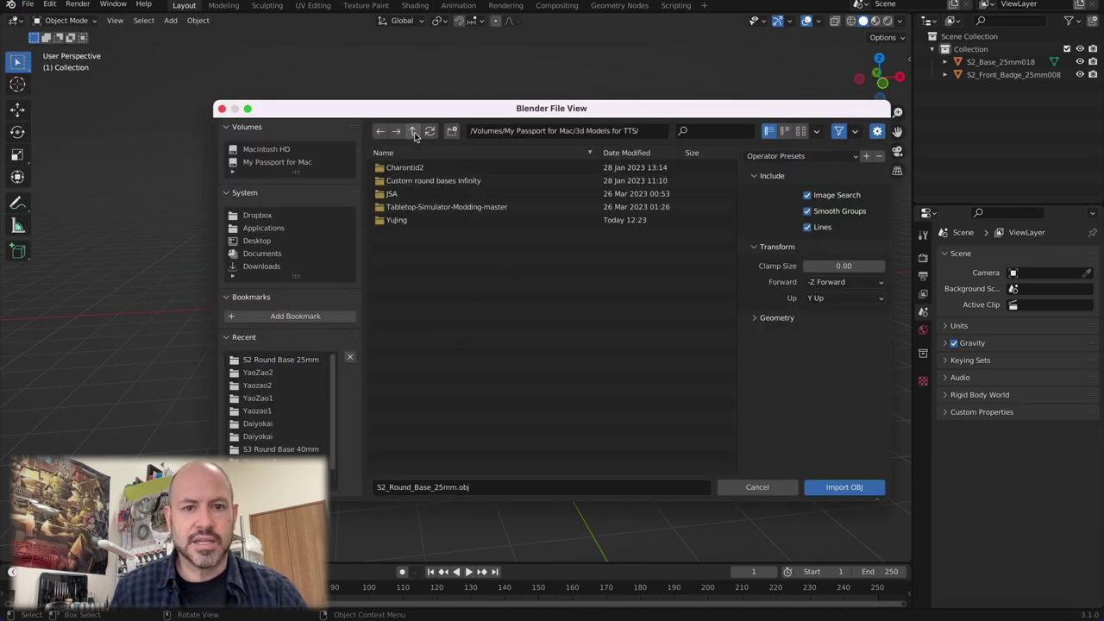
double_click(398, 221)
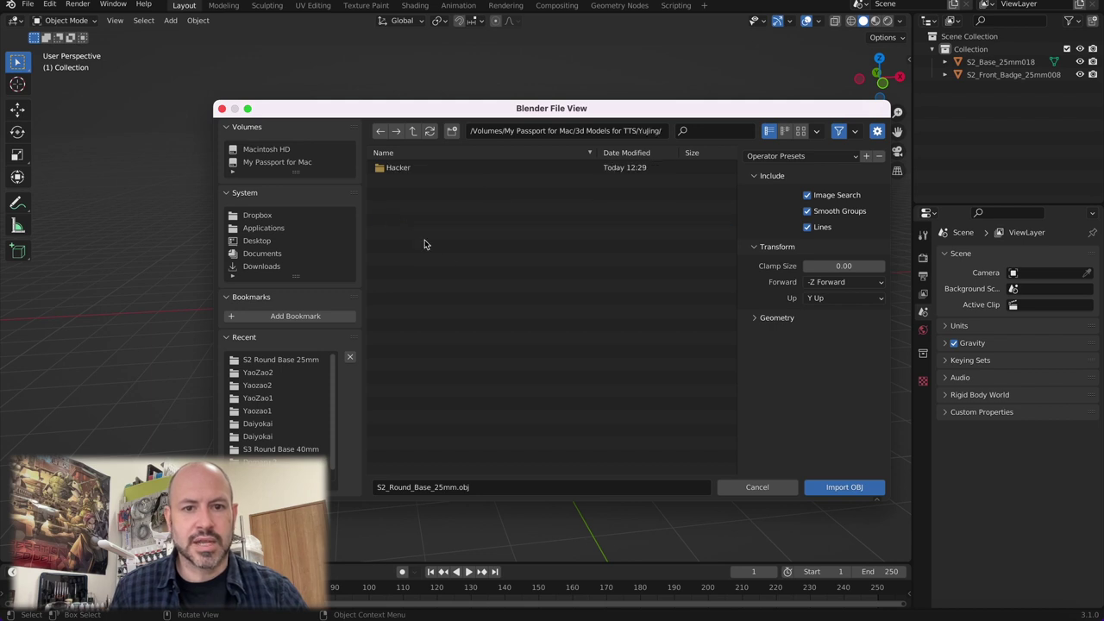
double_click(399, 172)
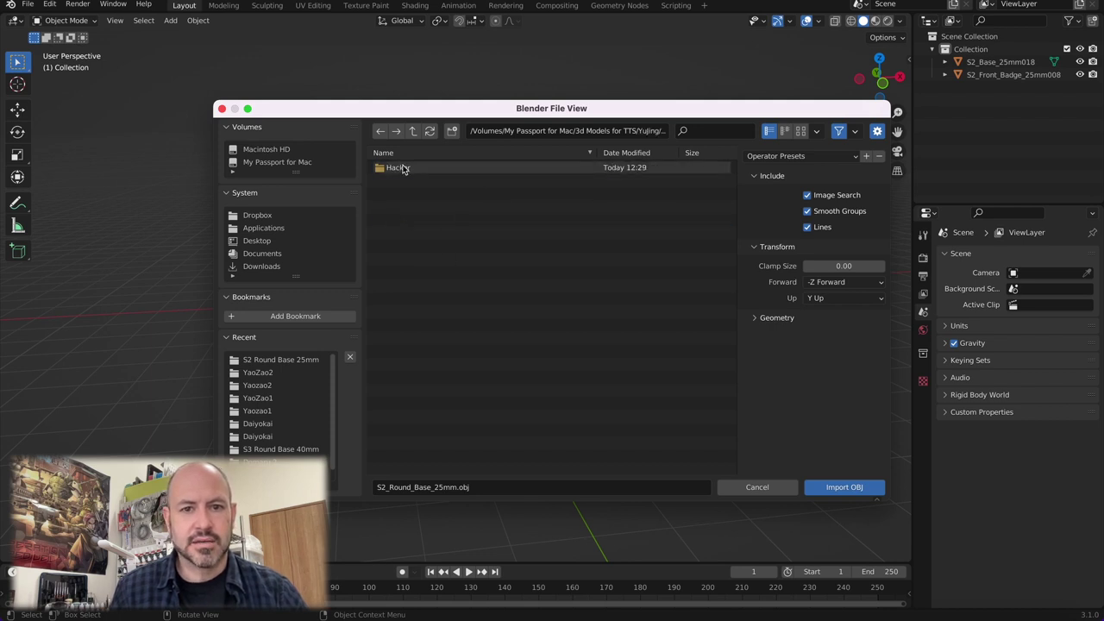
double_click(404, 169)
left_click(409, 182)
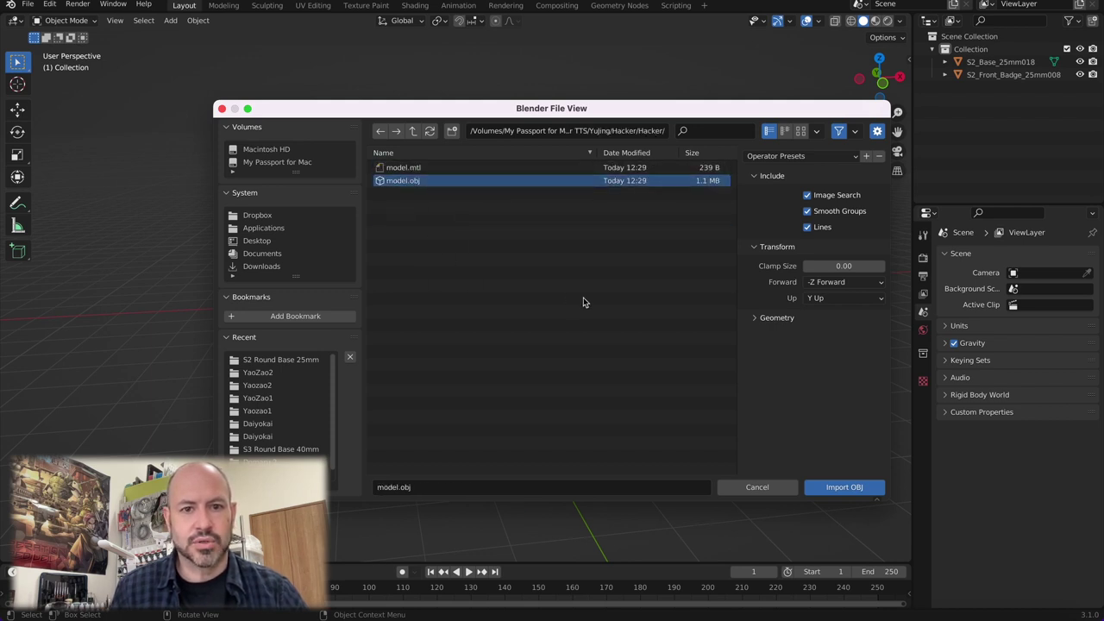
left_click(827, 492)
Step: Scale the imported miniature up uniformly until its scanned base is about as wide as the 25 mm round base
scroll(489, 311, "up", 5)
scroll(492, 316, "up", 5)
scroll(492, 316, "down", 2)
mouse_move(492, 316)
middle_mouse_down()
mouse_move(503, 345)
mouse_move(496, 338)
middle_mouse_up()
scroll(497, 332, "down", 2)
scroll(499, 328, "down", 5)
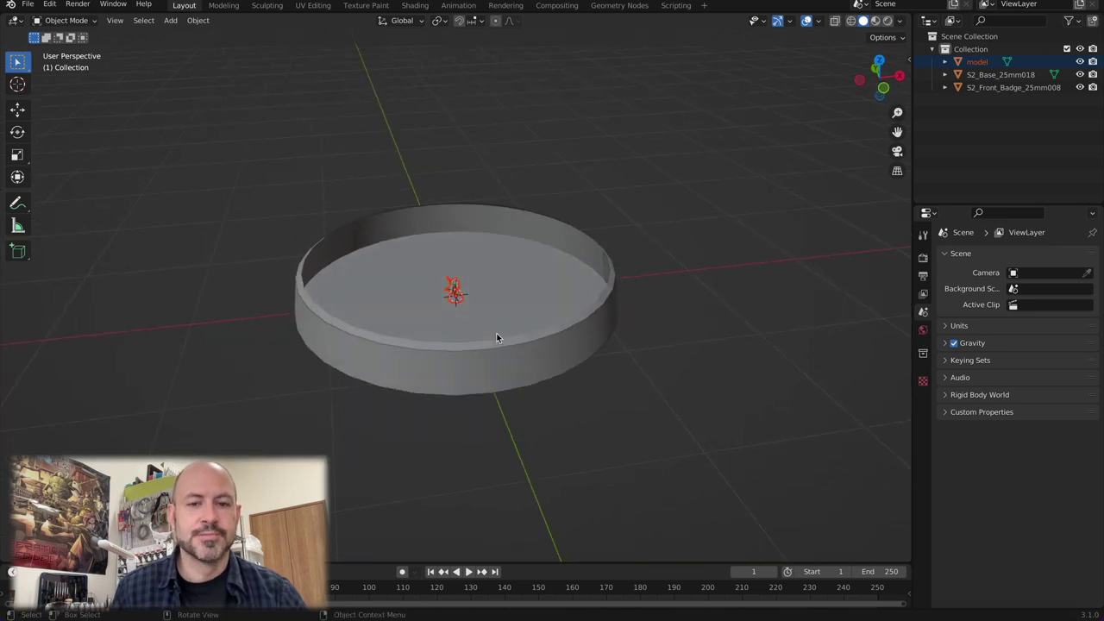
scroll(526, 333, "down", 3)
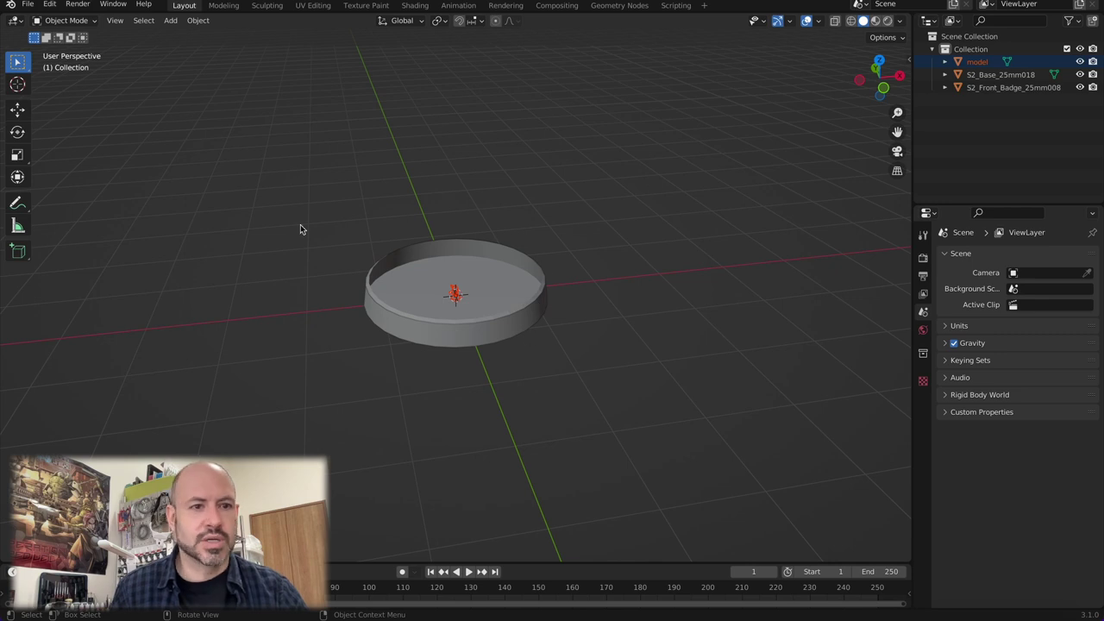
left_click(17, 157)
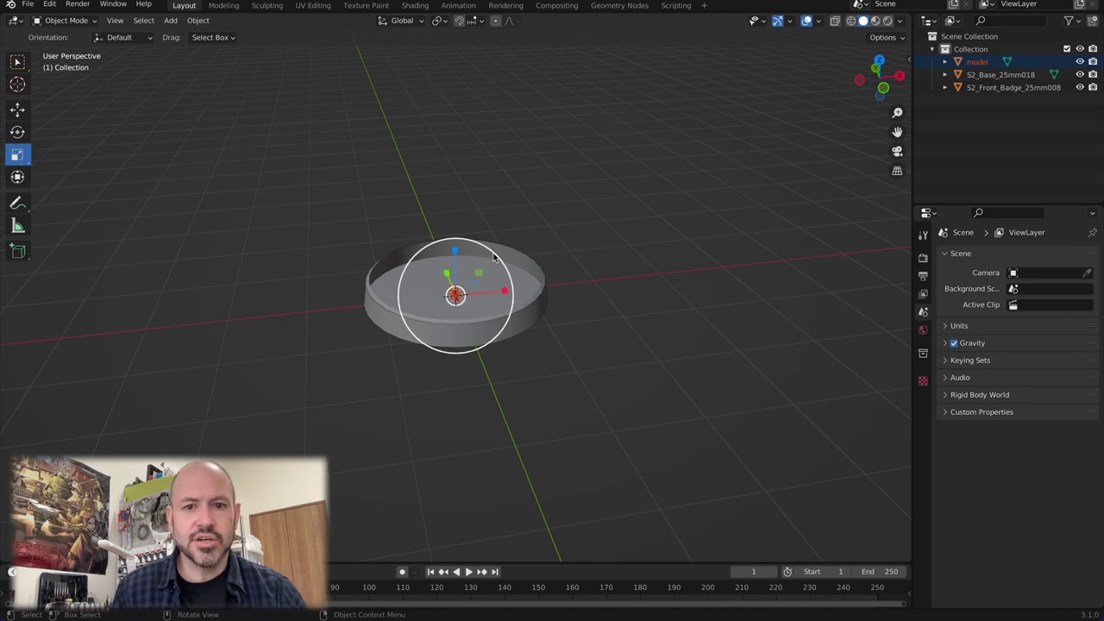
key("s")
left_click(530, 209)
key("s")
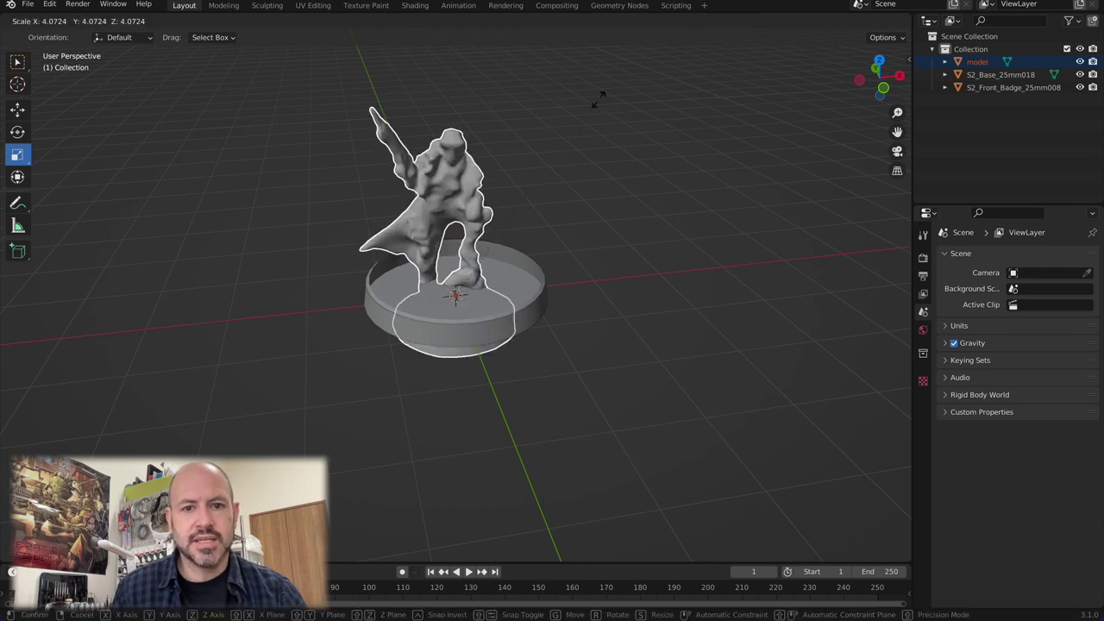
left_click(659, 540)
Step: In the right orthographic view, move the miniature along Y and Z so its scanned base overlaps the round base
middle_click_drag(631, 384, 636, 348)
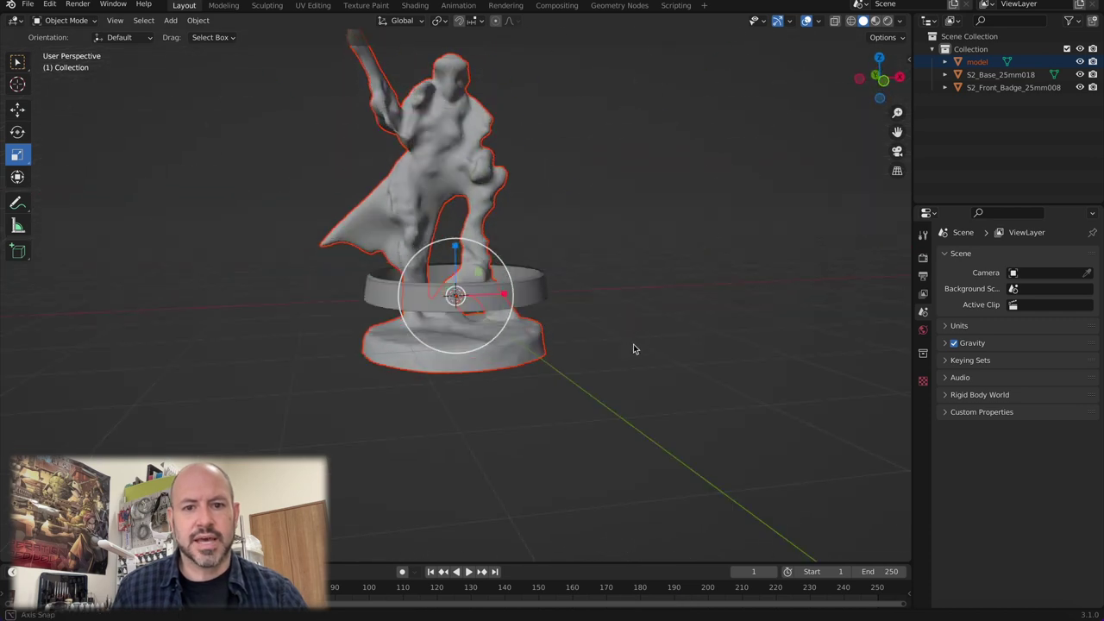
left_click(900, 79)
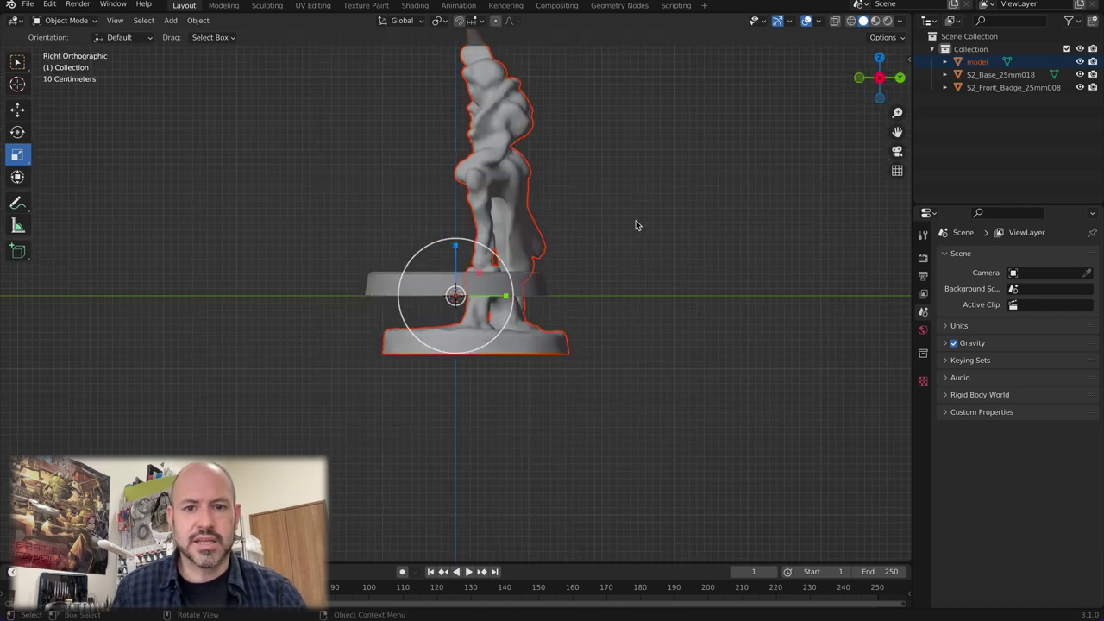
left_click(17, 111)
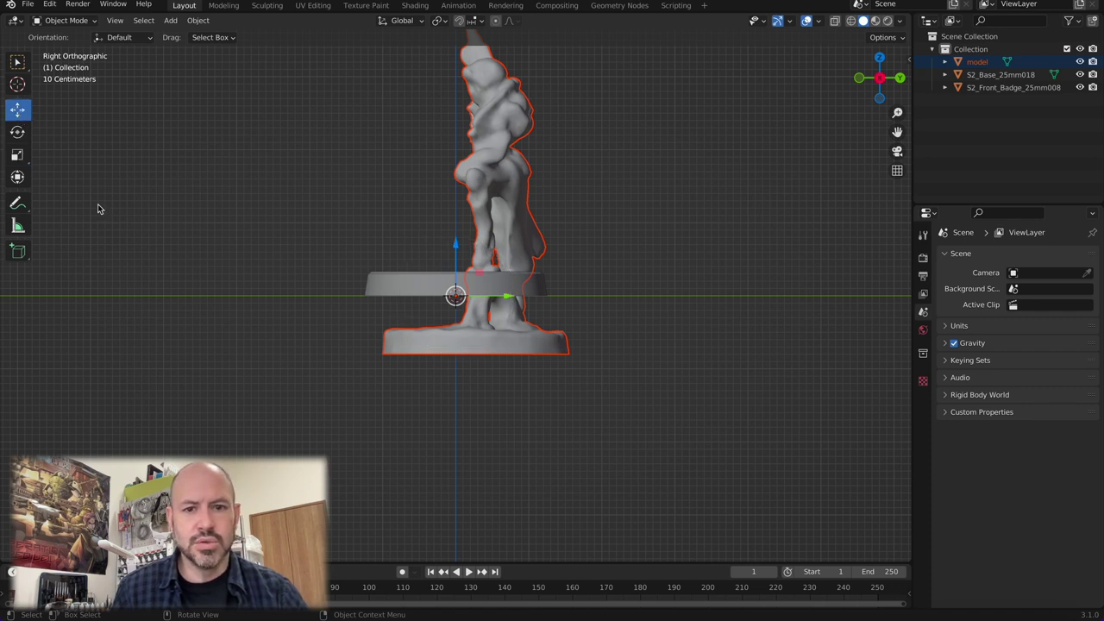
left_click_drag(508, 302, 483, 298)
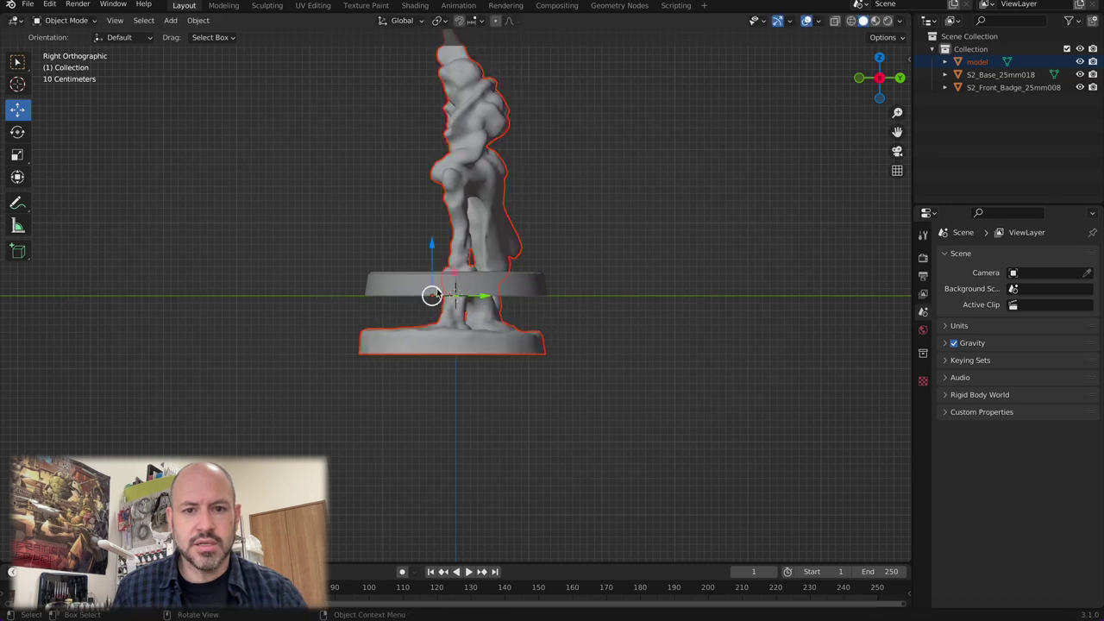
left_click_drag(433, 249, 434, 181)
left_click_drag(474, 235, 488, 235)
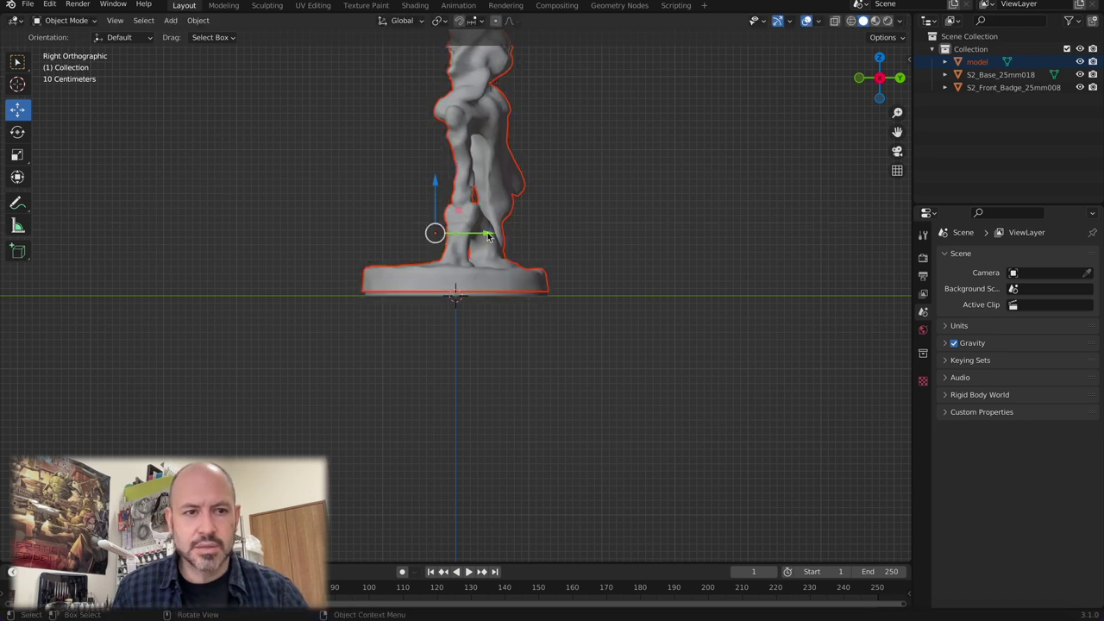
Step: Scale the miniature down slightly to fit within the round base's width and switch the viewport to wireframe shading
left_click(18, 156)
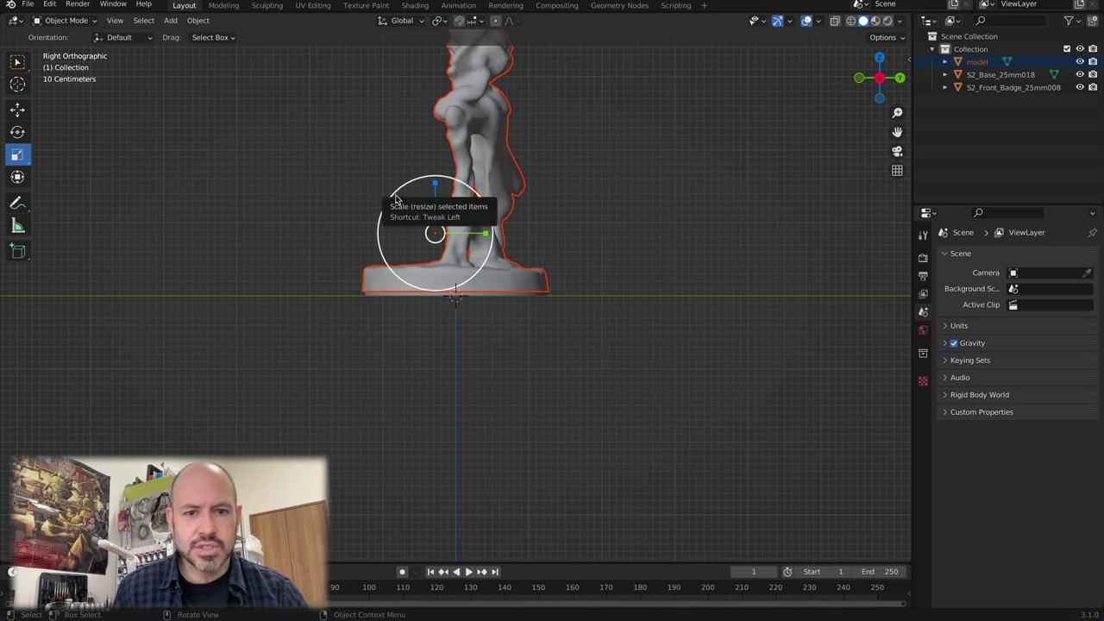
left_click_drag(394, 196, 400, 199)
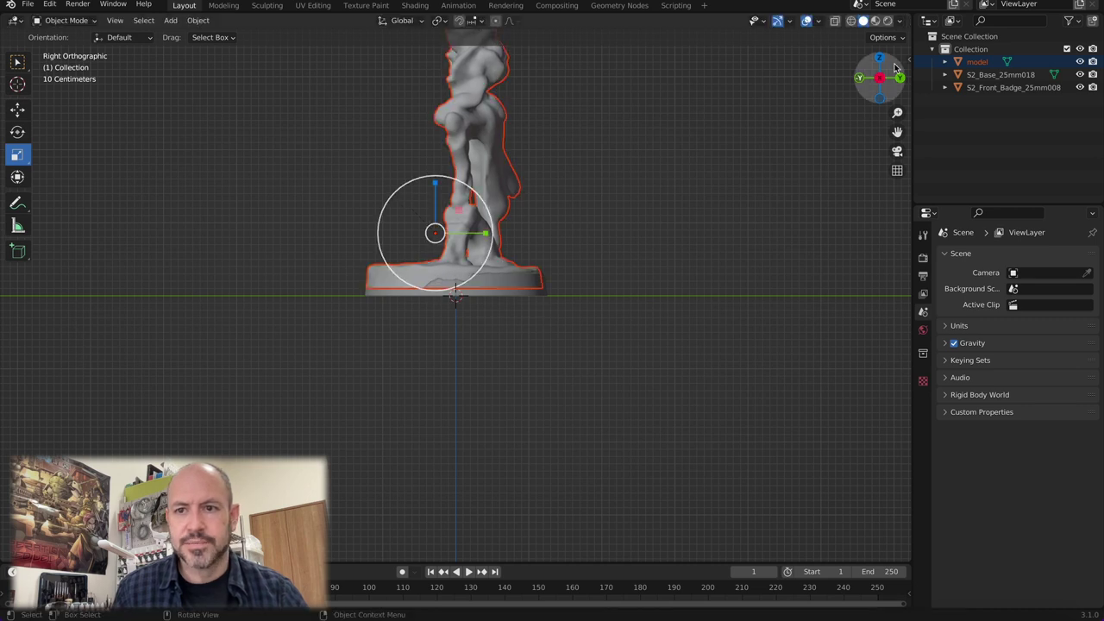
left_click(851, 20)
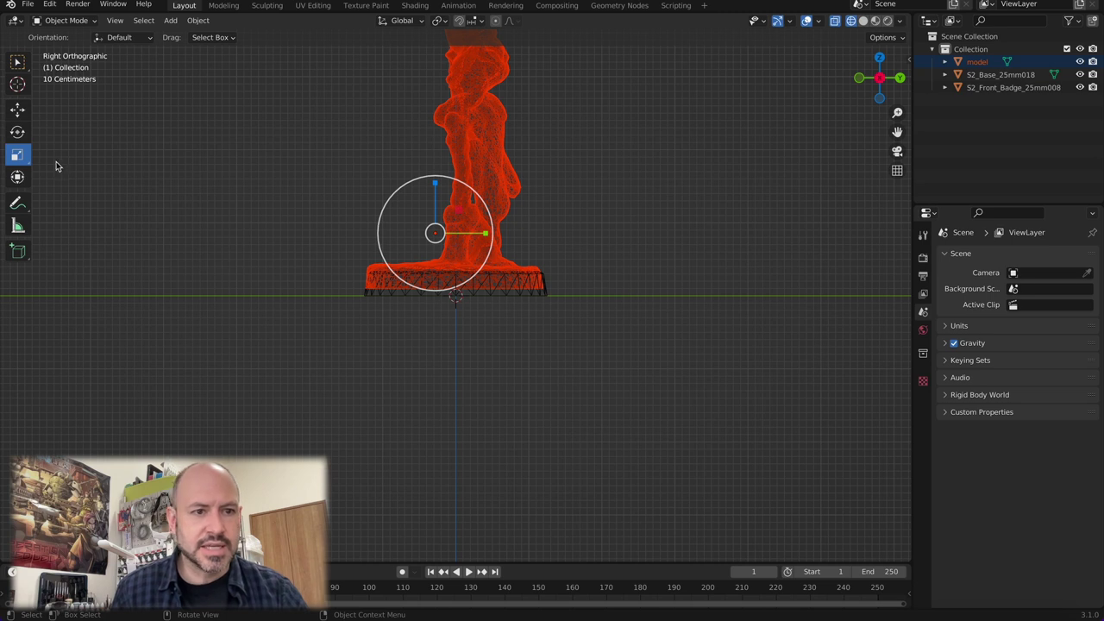
left_click_drag(488, 238, 491, 234)
key("ctrl+z")
Step: Nudge the miniature slightly along Y and Z to center its scanned base within the round base
left_click(18, 111)
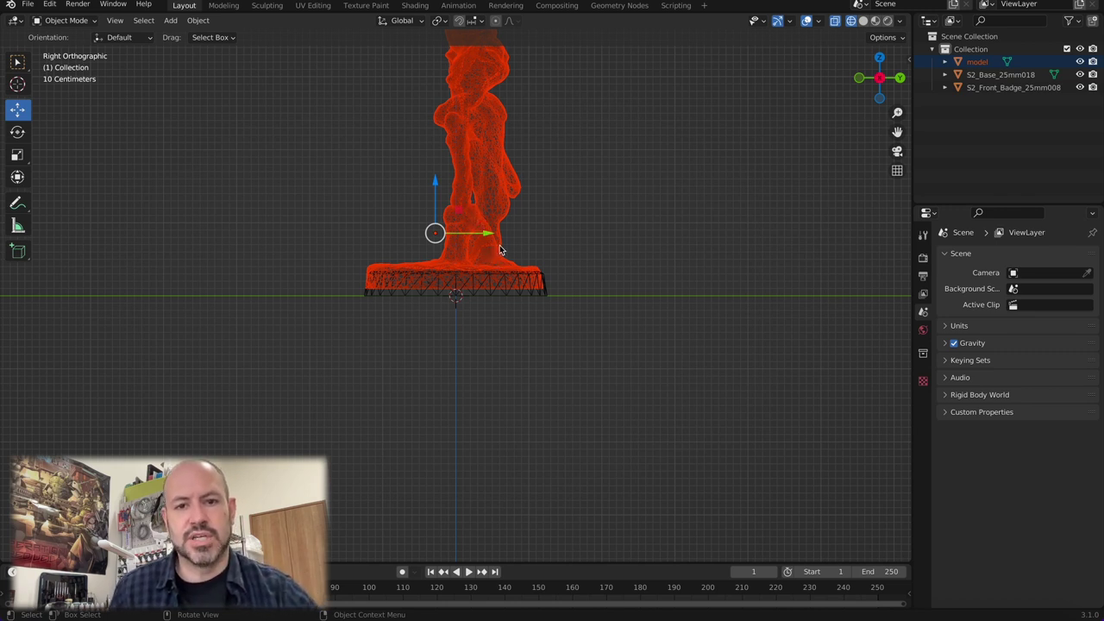
left_click_drag(489, 239, 488, 234)
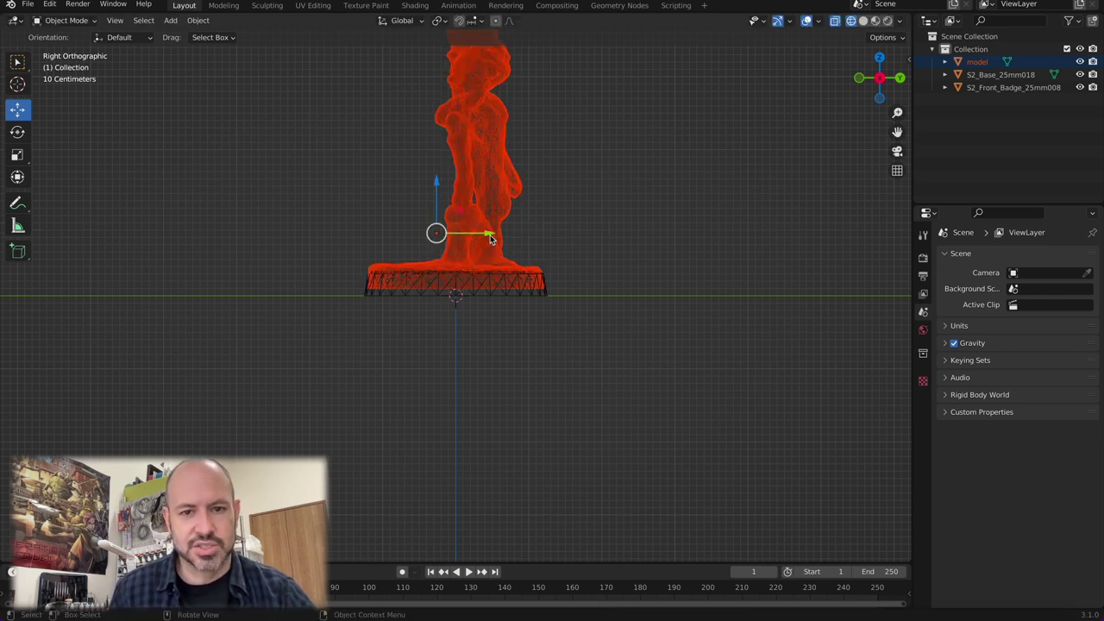
left_click_drag(438, 186, 438, 188)
Step: Rotate the miniature slightly about X in the right view and about Y in the back view to adjust its tilt on the base
scroll(514, 263, "up", 7)
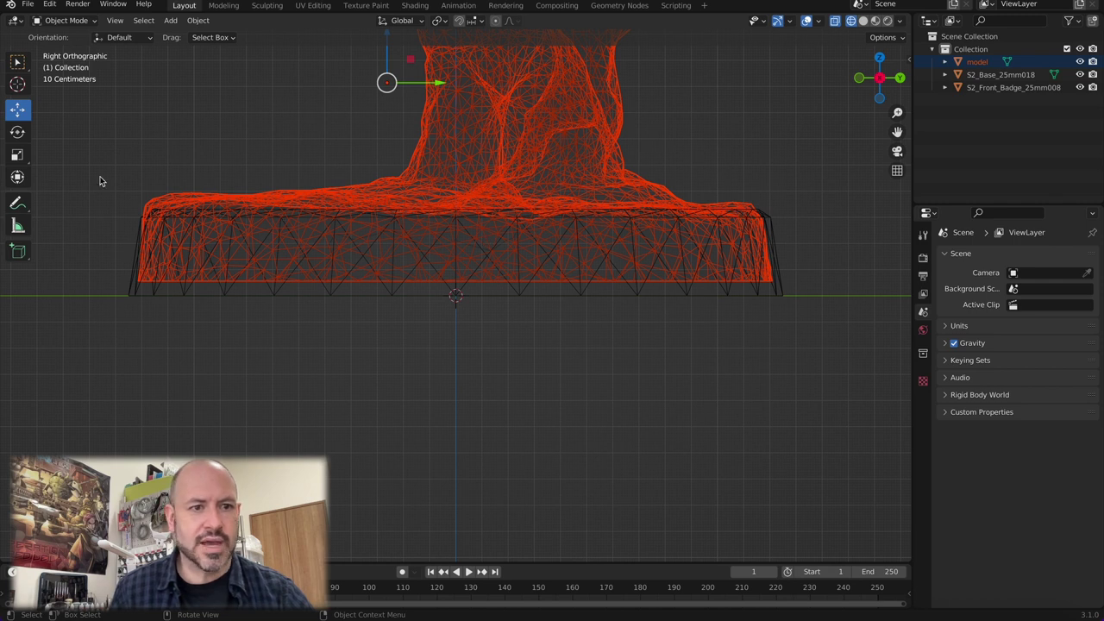
left_click(18, 133)
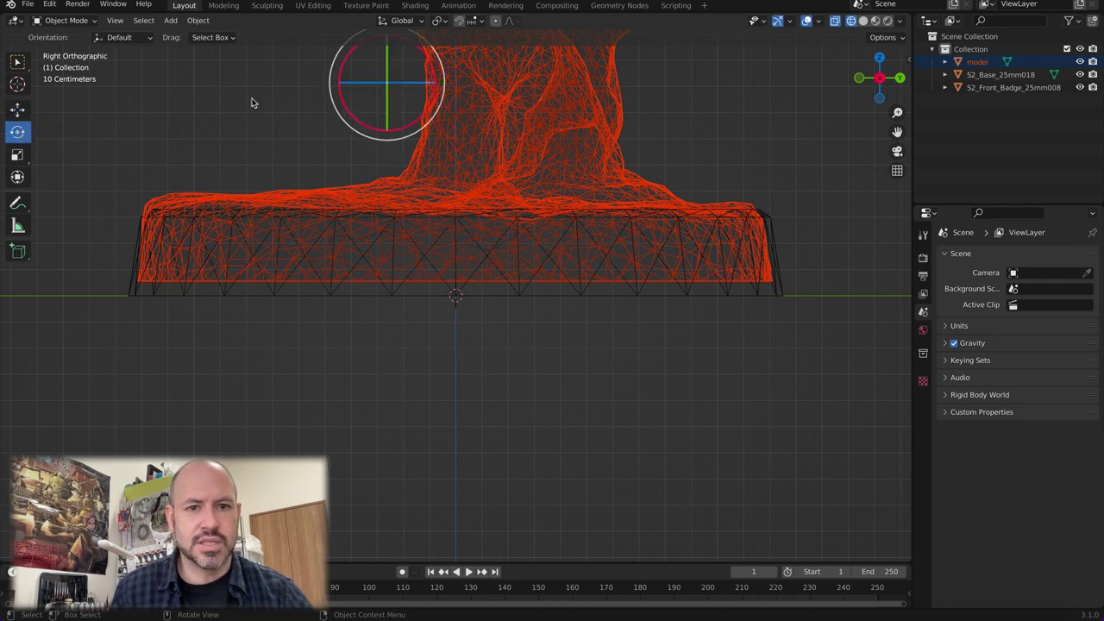
left_click_drag(335, 82, 339, 82)
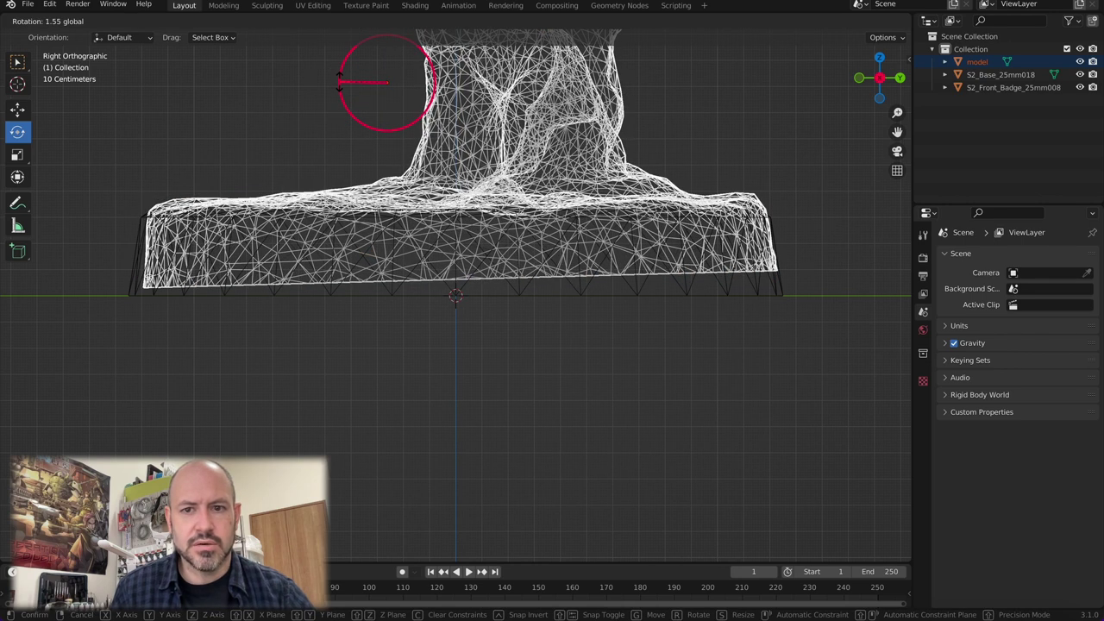
left_click_drag(339, 82, 340, 83)
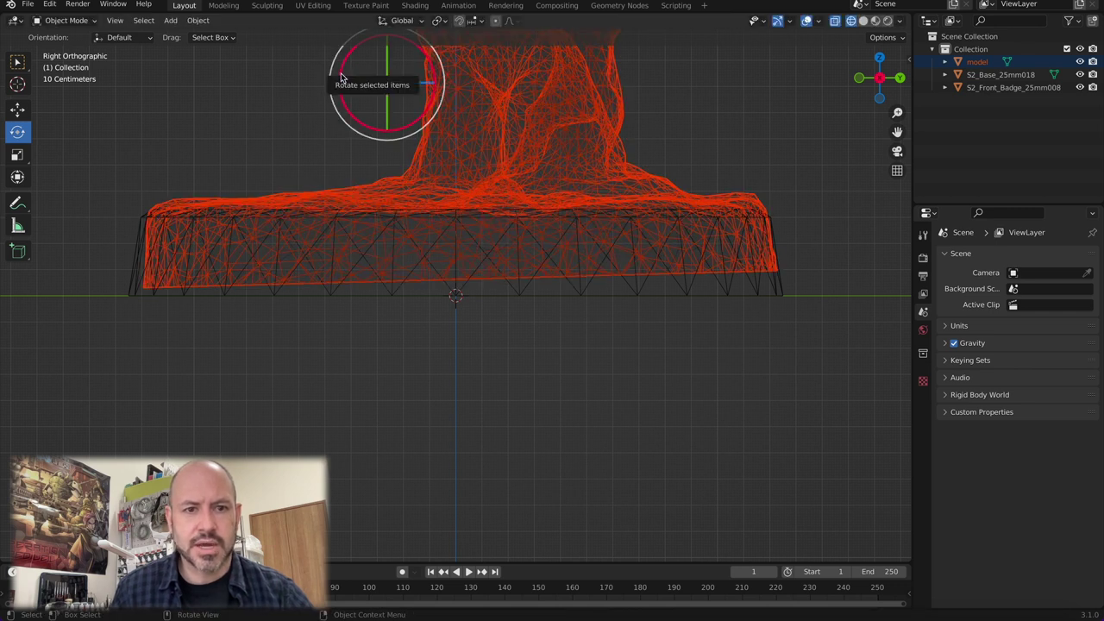
left_click_drag(342, 74, 347, 79)
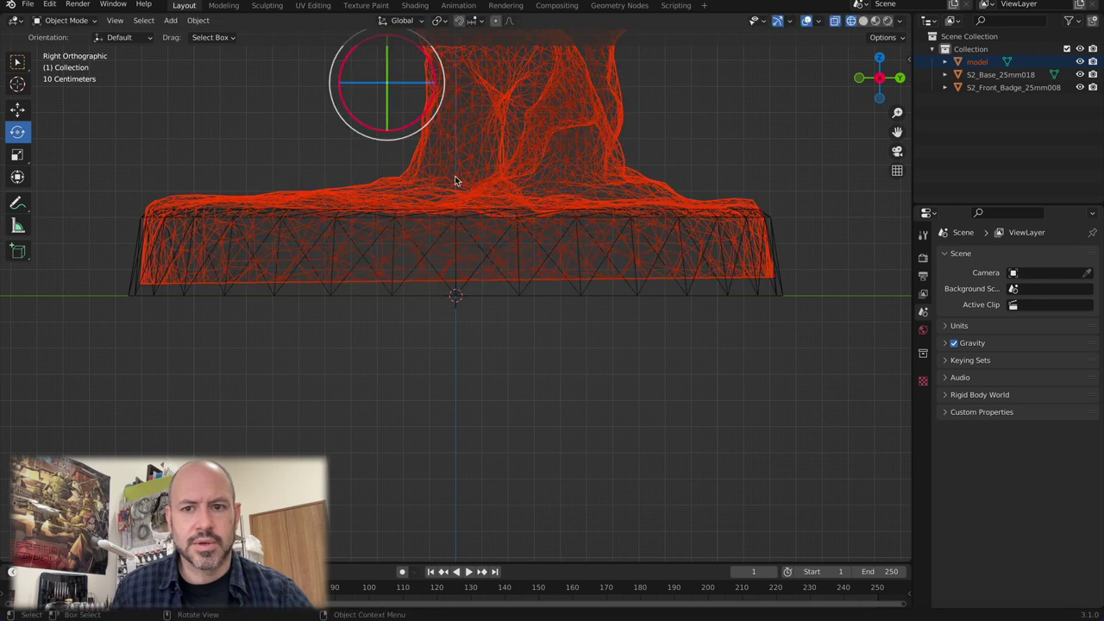
left_click(902, 80)
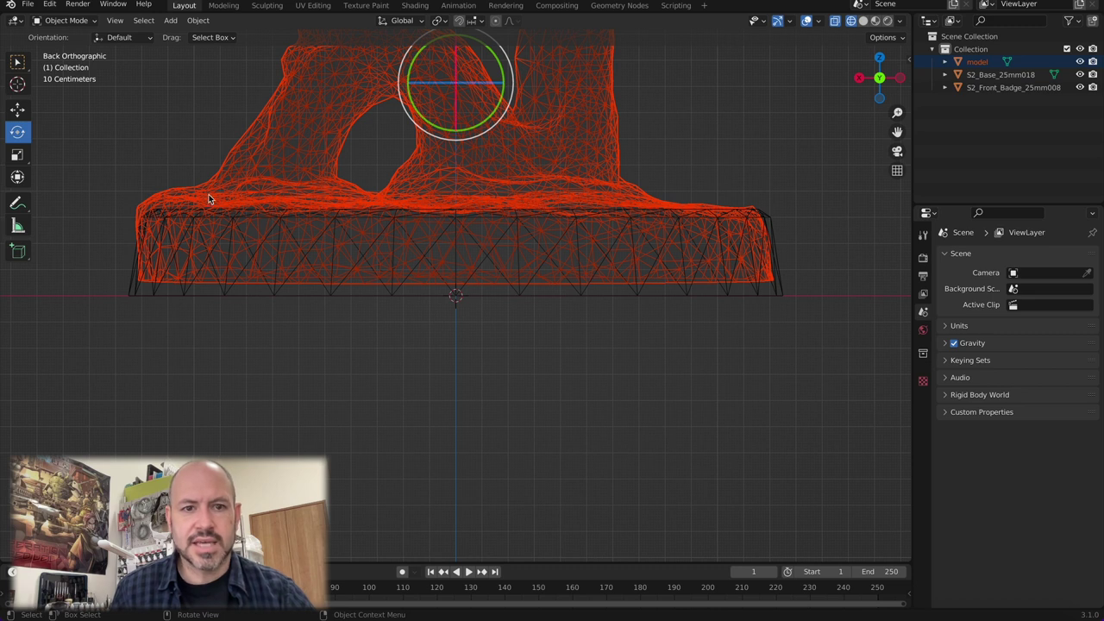
left_click_drag(502, 76, 502, 67)
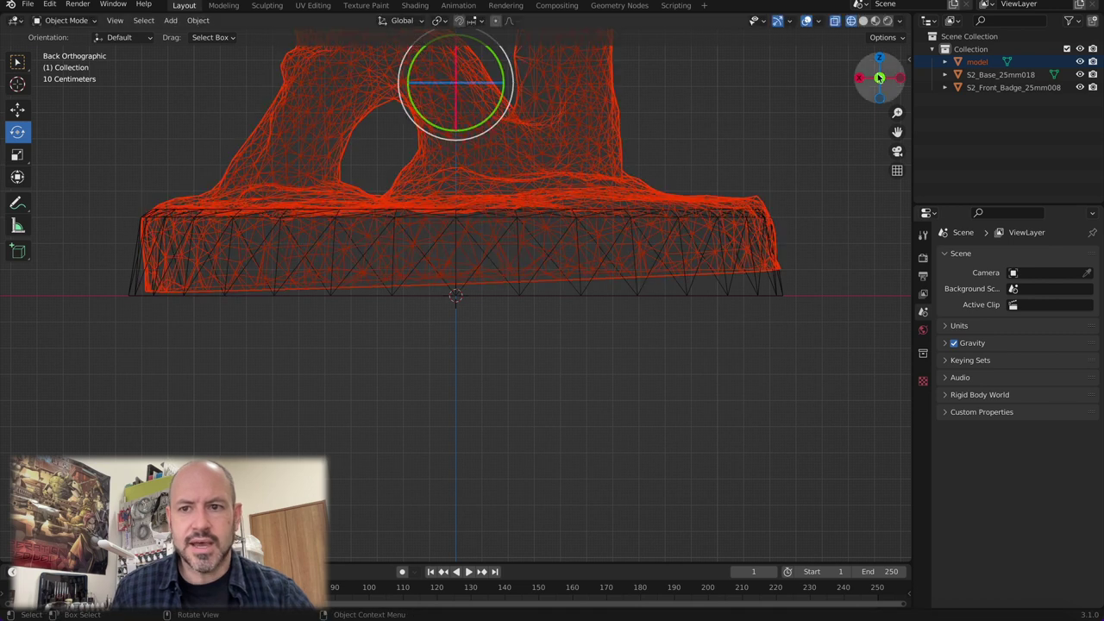
Step: Examine how the miniature's scanned base sits against the round base from the front, left, right, back and bottom
left_click(900, 78)
left_click(900, 79)
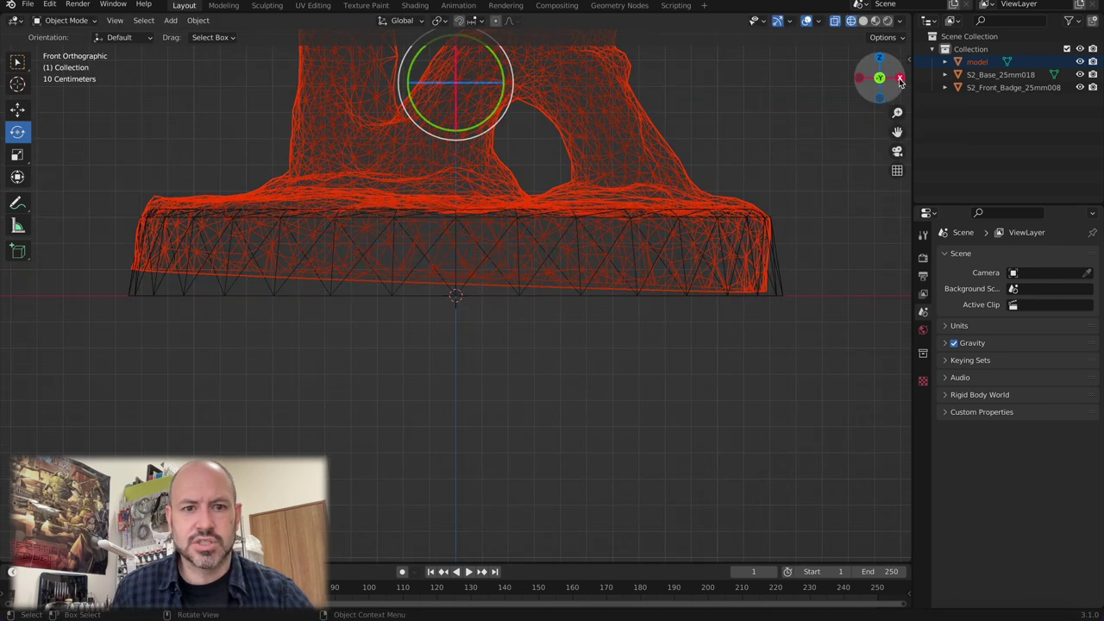
left_click(899, 79)
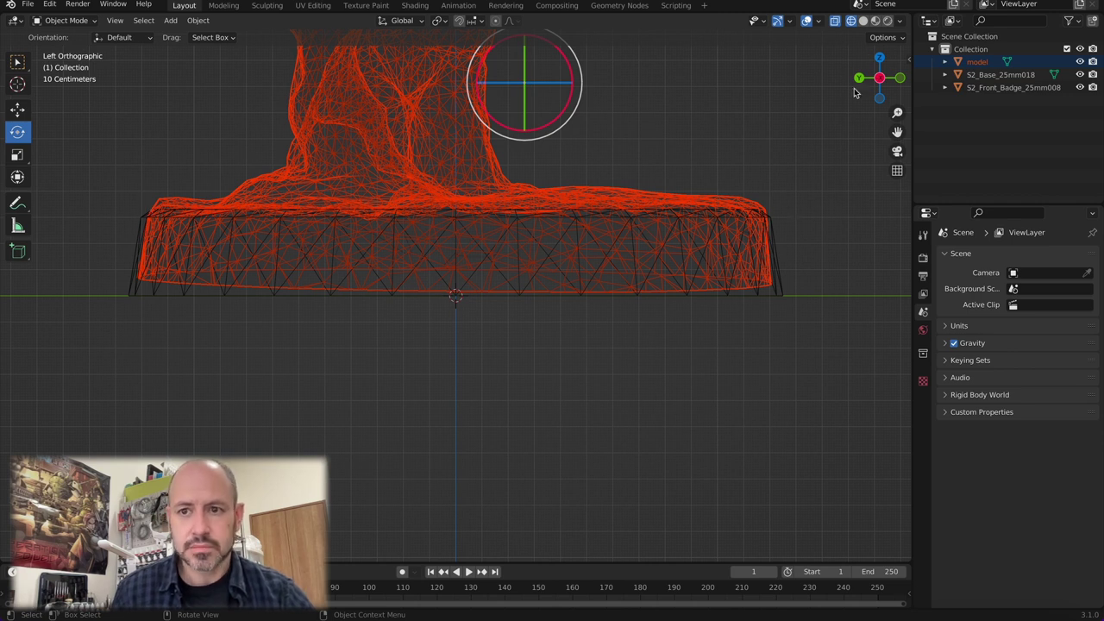
left_click(900, 78)
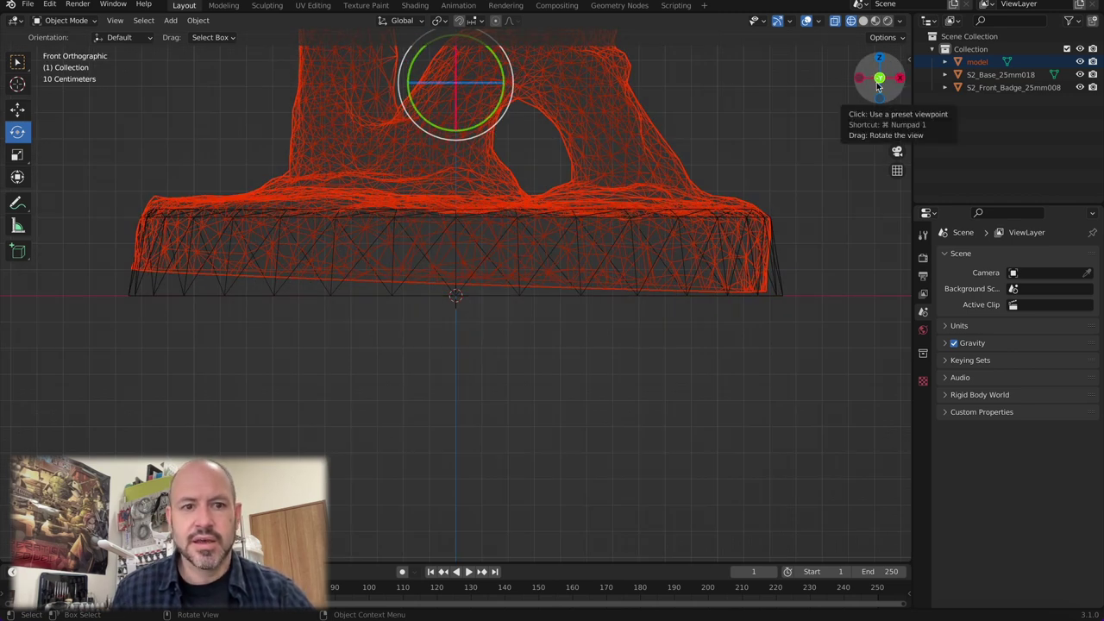
left_click(901, 78)
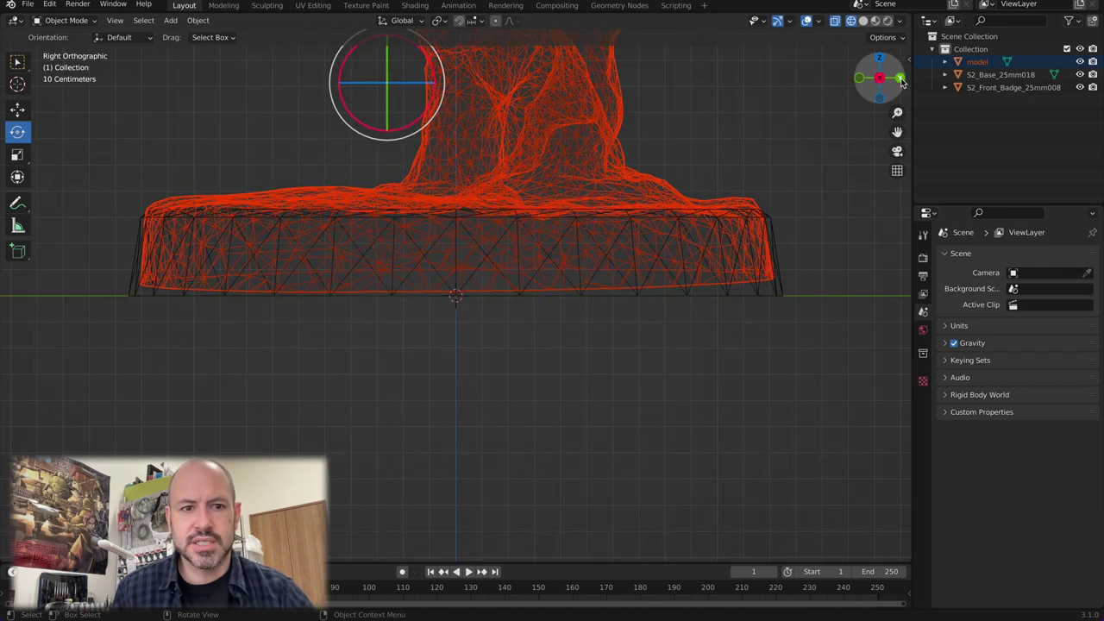
left_click(902, 77)
left_click(902, 78)
left_click(901, 78)
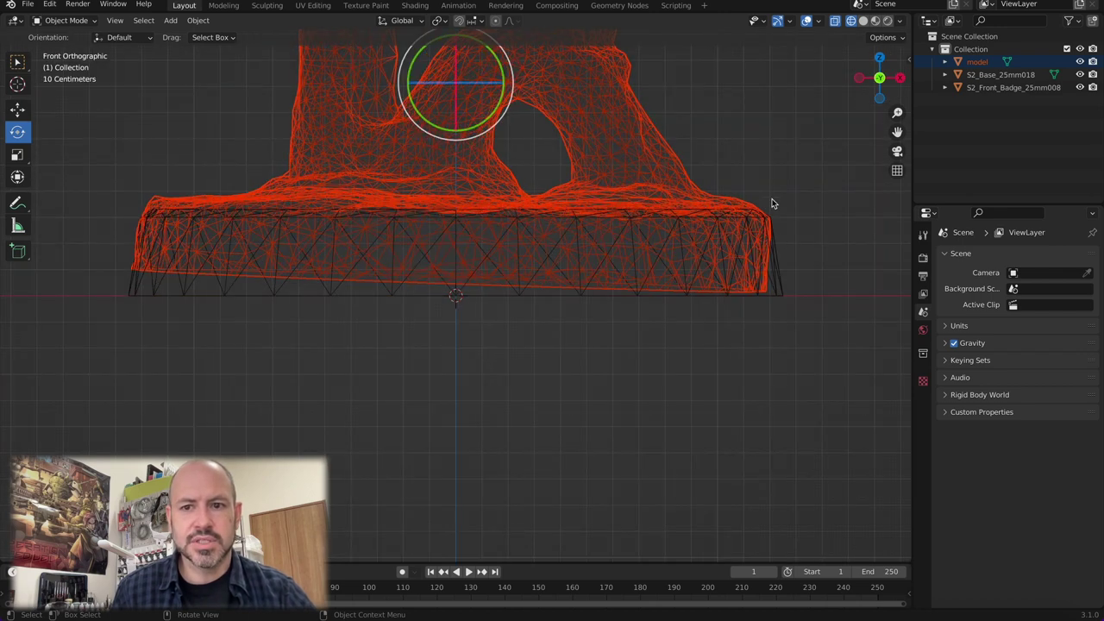
left_click(902, 78)
left_click(901, 79)
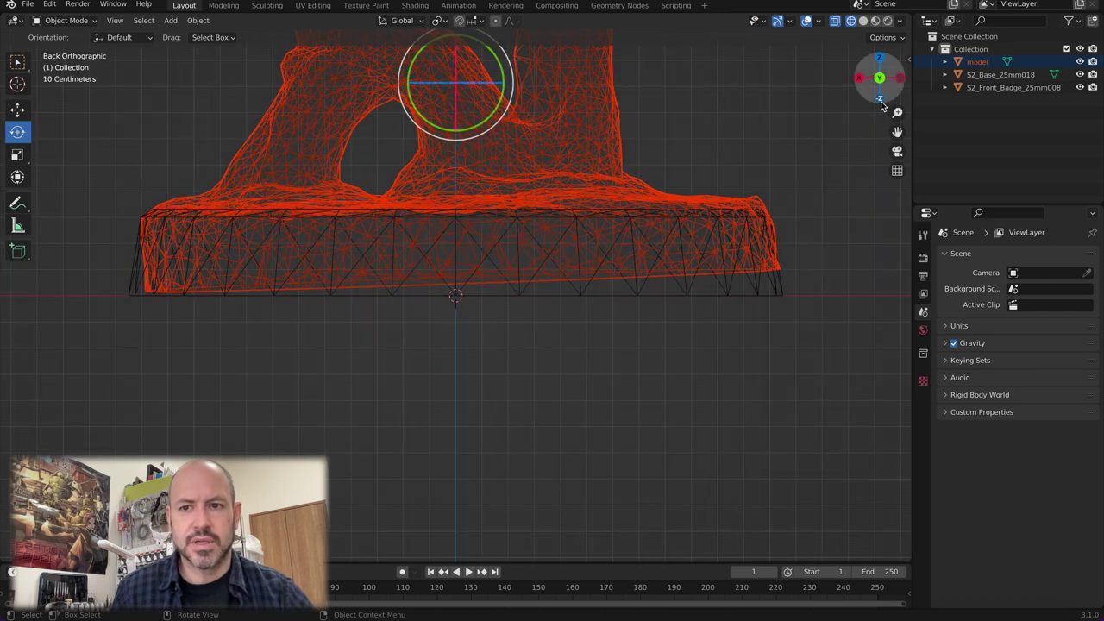
left_click(879, 98)
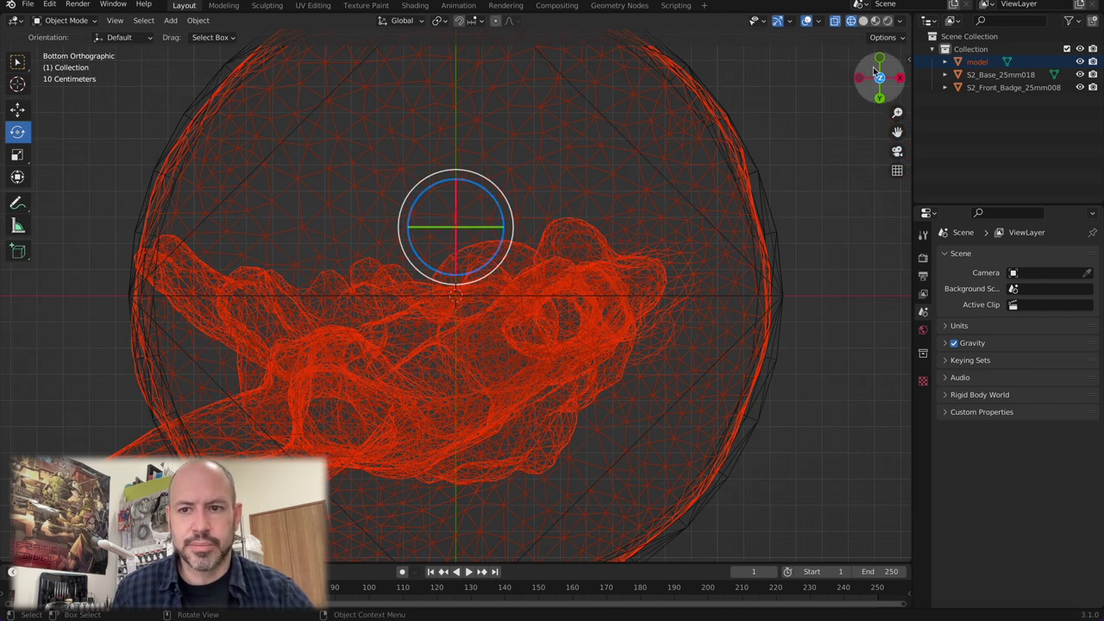
Step: Examine how the scanned base overlaps the round base from below, in perspective and from the right
scroll(535, 252, "down", 4)
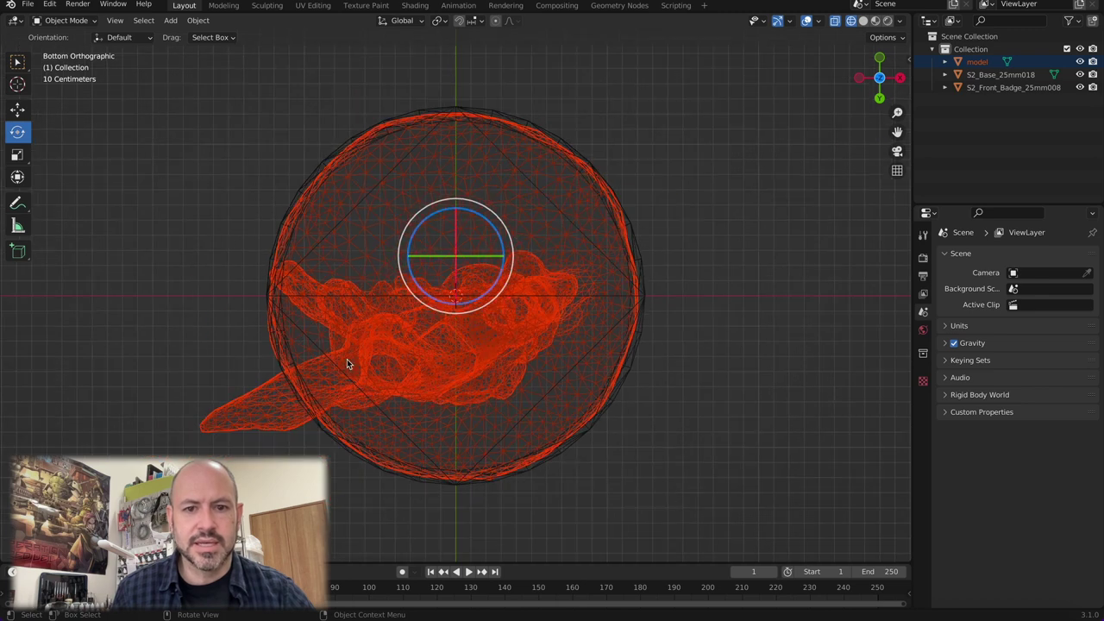
scroll(496, 329, "down", 2)
left_click(900, 78)
scroll(611, 264, "down", 2)
key("KP_5")
middle_click_drag(585, 247, 729, 267)
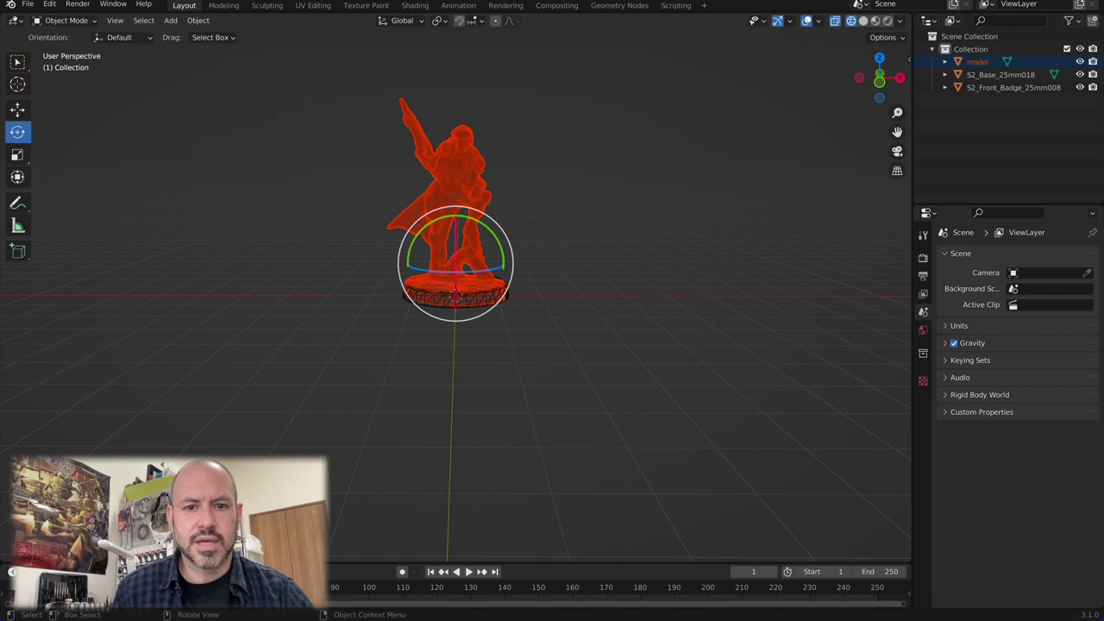
left_click(902, 79)
scroll(501, 274, "up", 4)
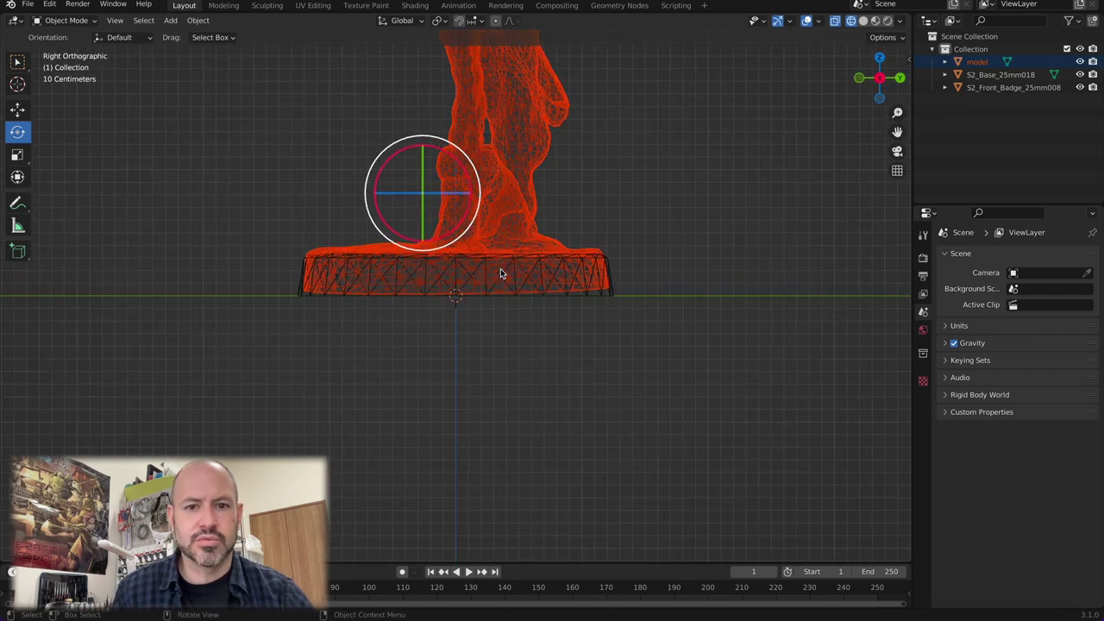
scroll(502, 274, "up", 2)
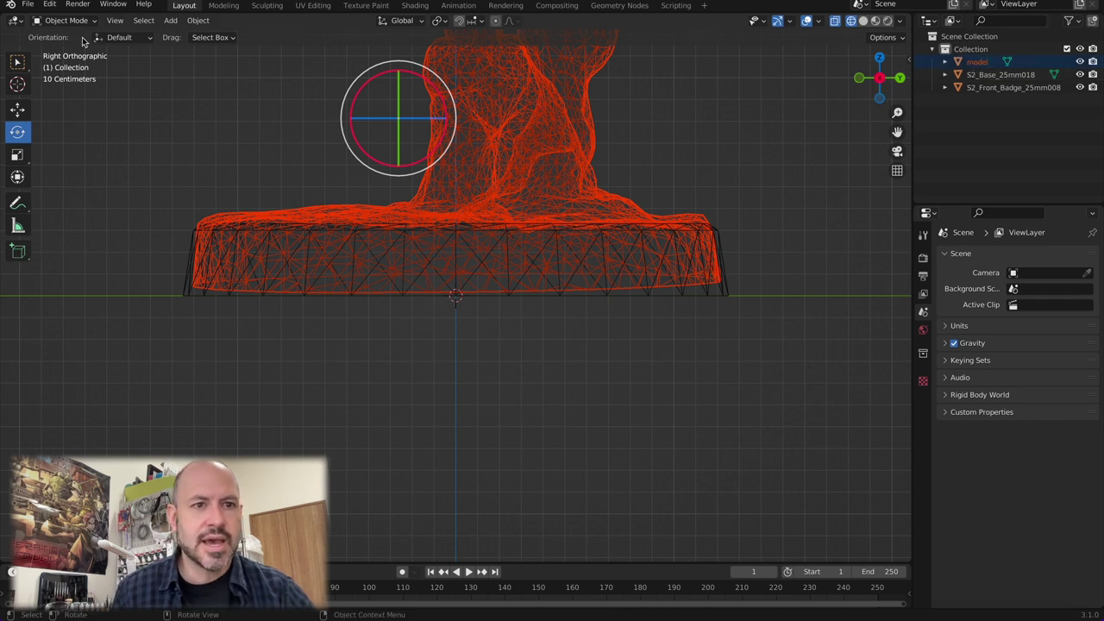
Step: Select the miniature and enter Edit Mode on its mesh in the right orthographic view
left_click(488, 121)
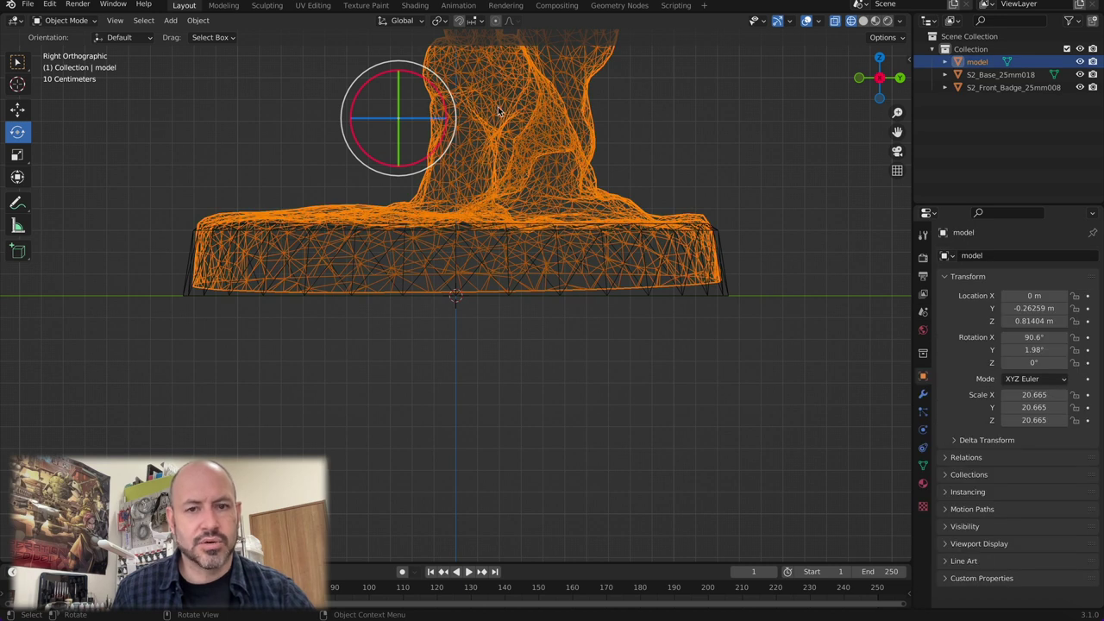
left_click(91, 24)
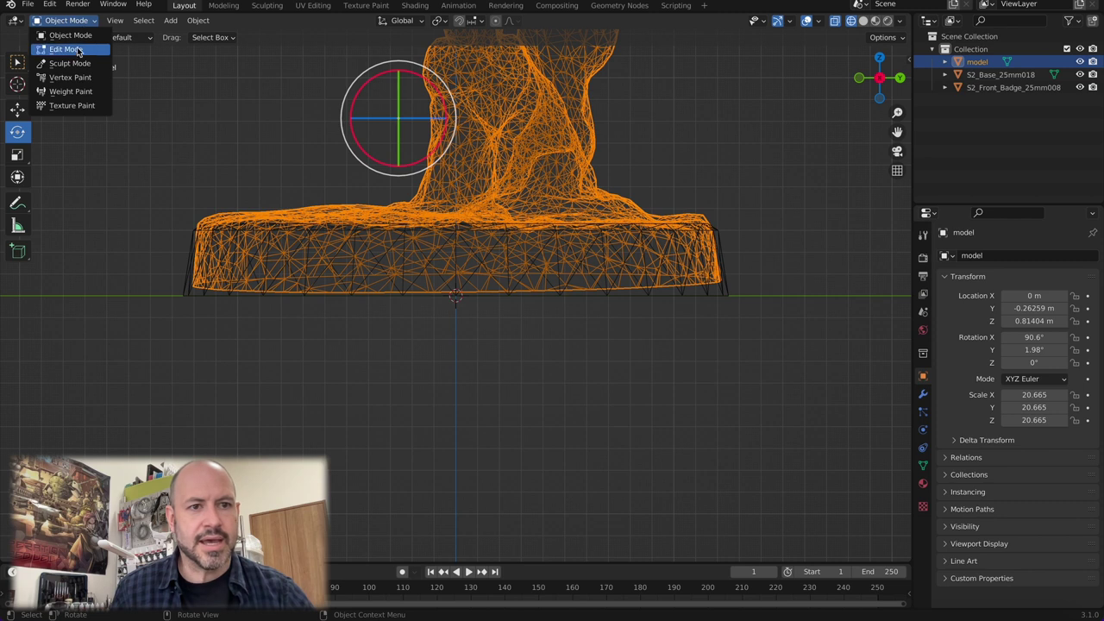
left_click(59, 50)
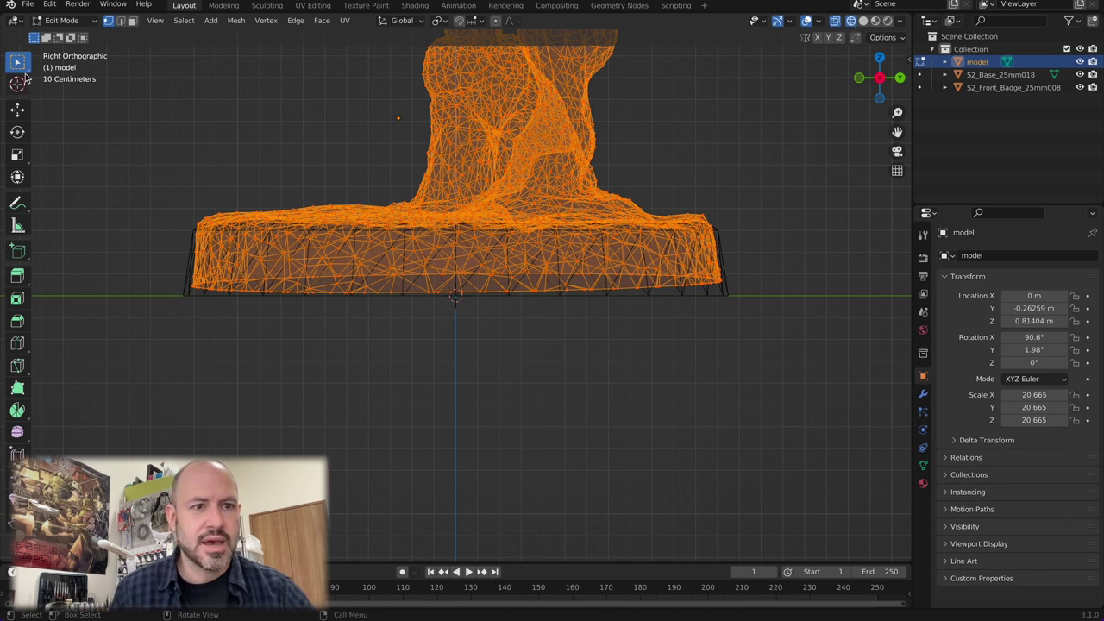
left_click(900, 78)
left_click(863, 79)
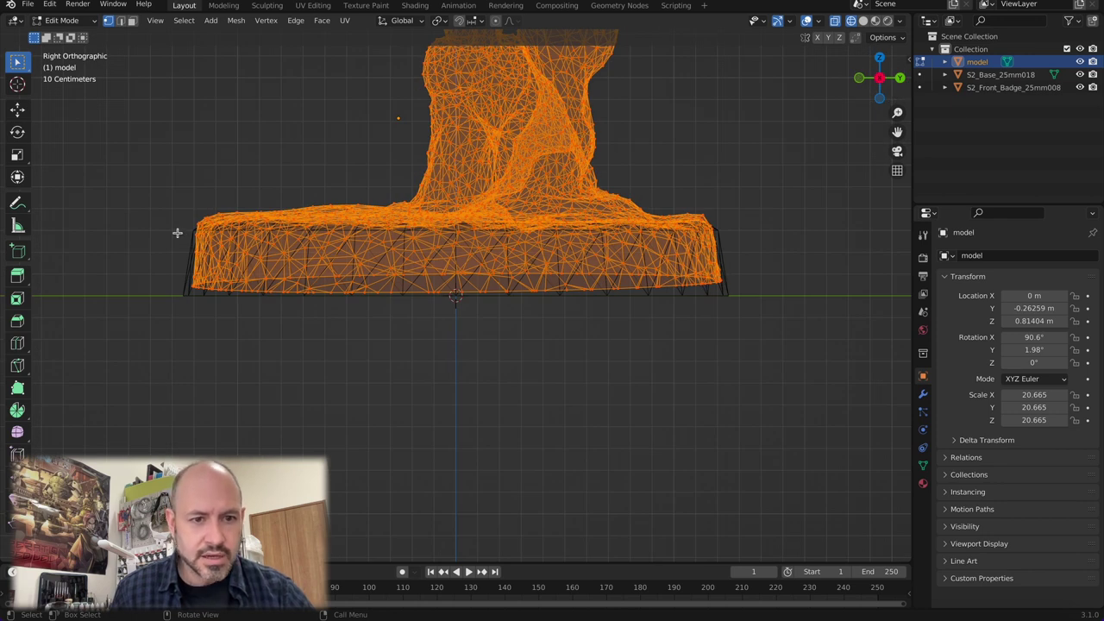
Step: Delete the vertices of the scanned base that lie below the upper rim of the round base
left_click_drag(178, 231, 861, 365)
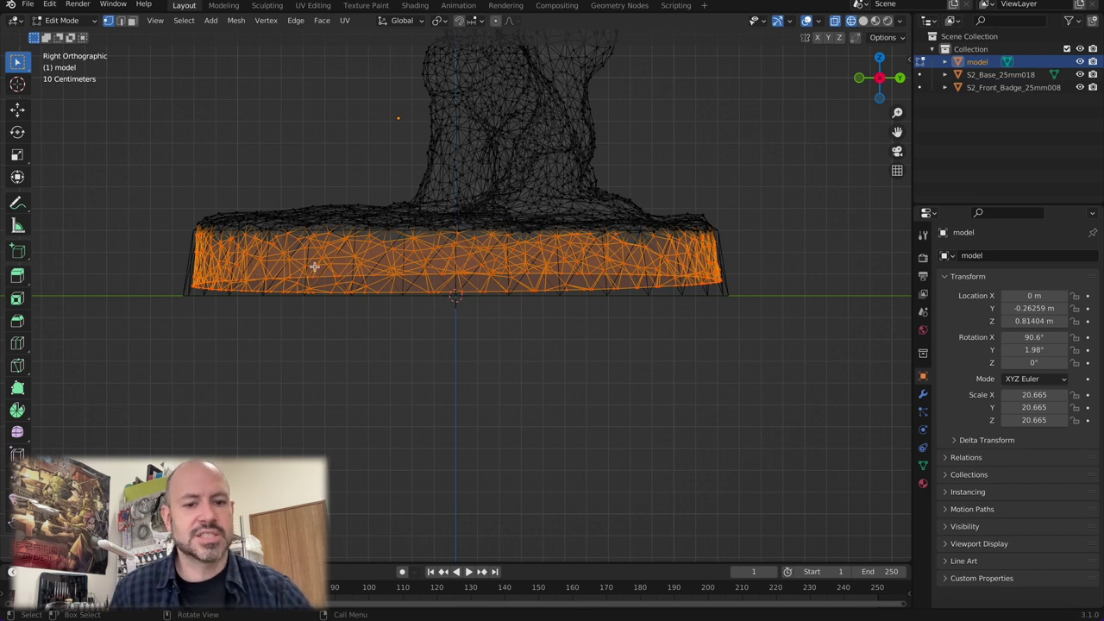
key("x")
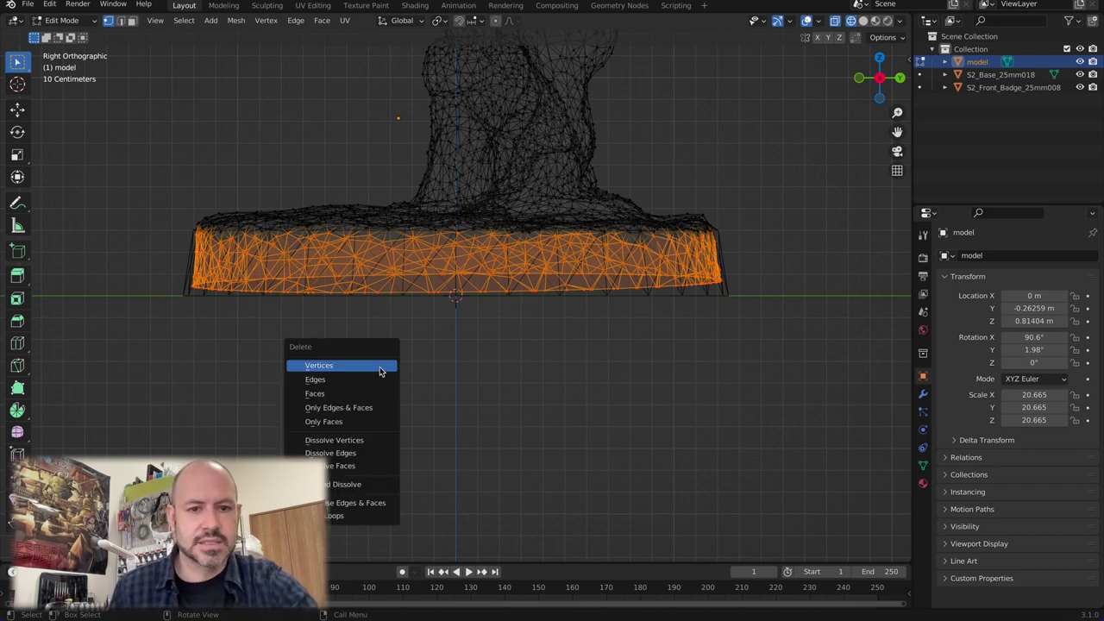
left_click(333, 372)
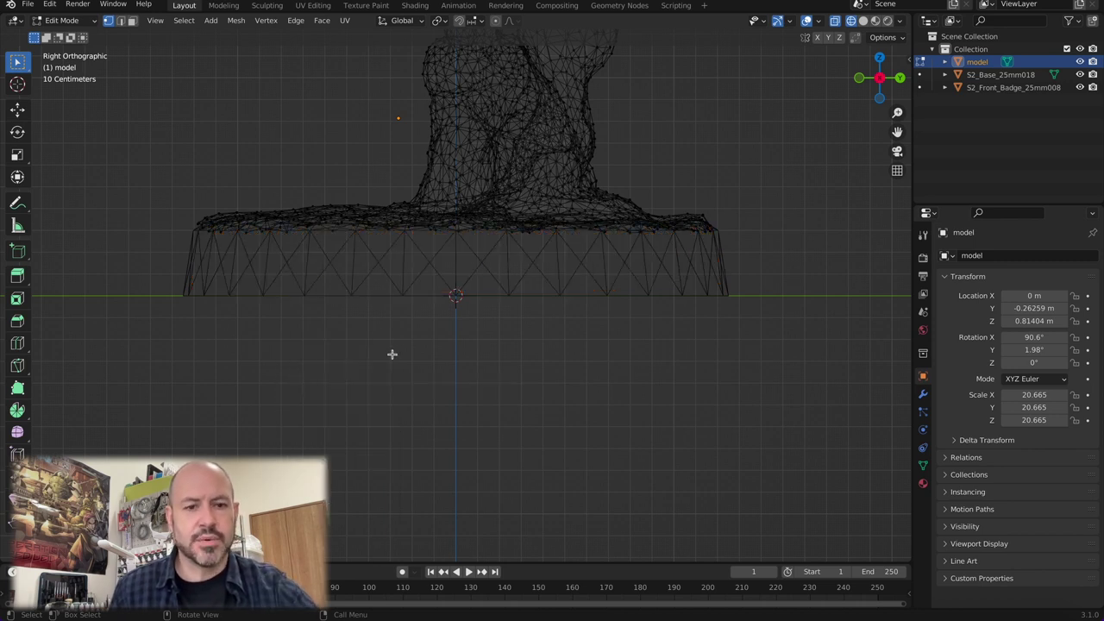
Step: Check the trimmed edge from the side views, return to Object Mode, and show the deselected miniature in Material Preview shading
middle_click_drag(280, 369, 449, 345)
left_click(897, 82)
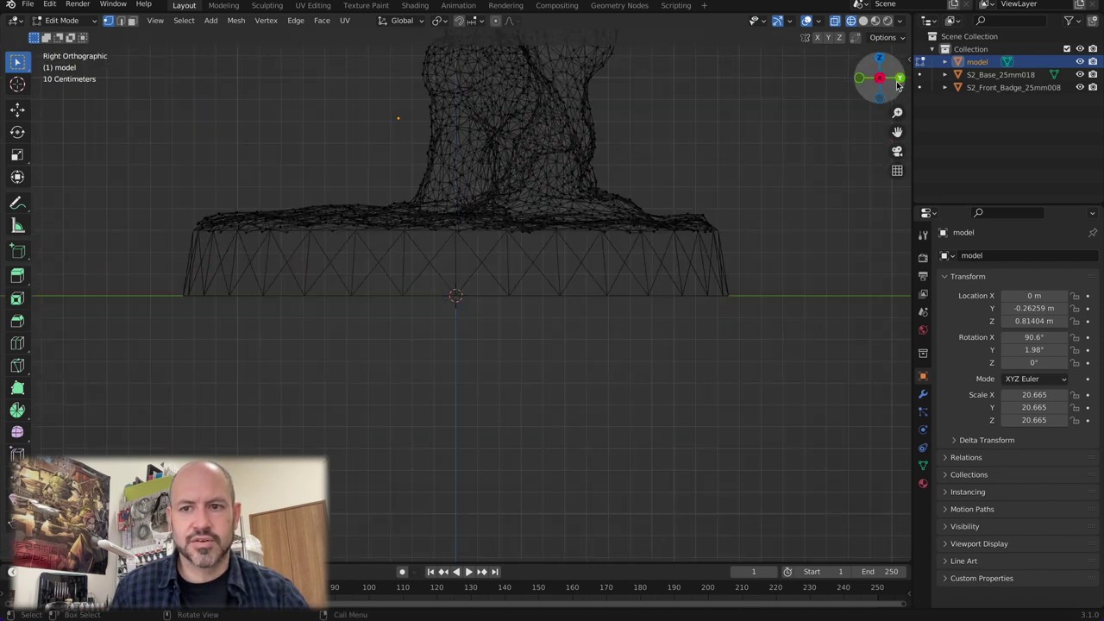
left_click(896, 80)
left_click(897, 80)
left_click(898, 80)
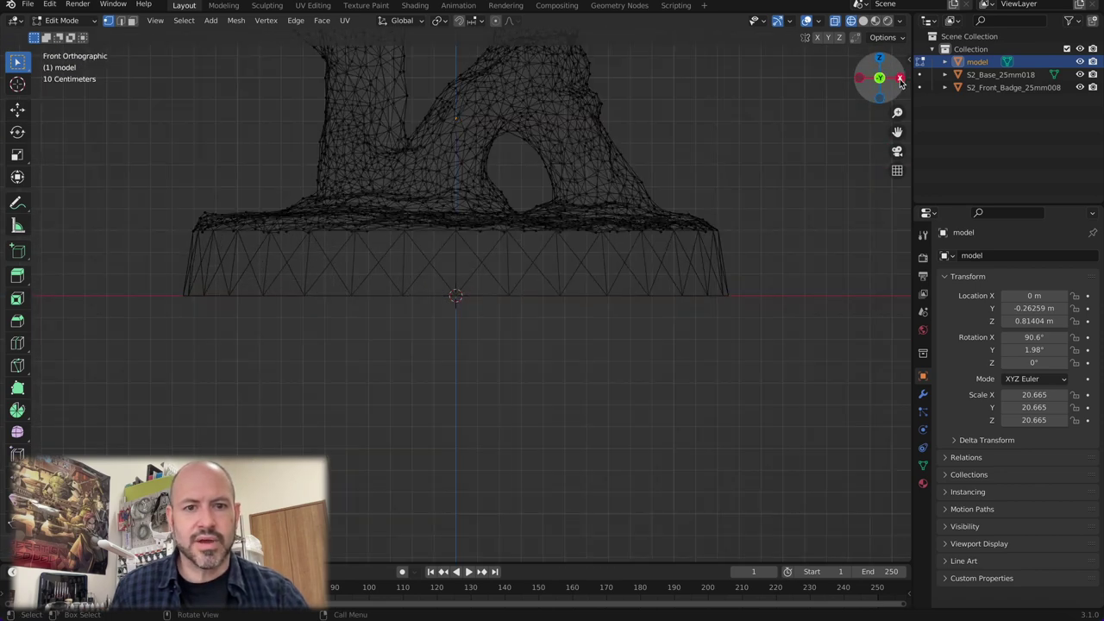
left_click(900, 81)
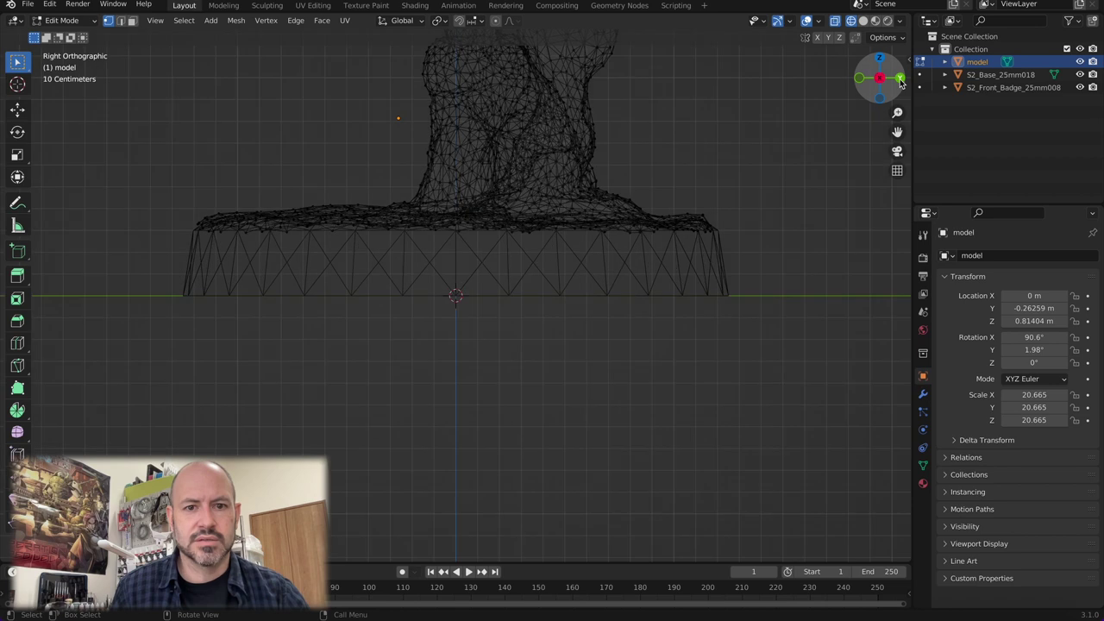
left_click(85, 22)
left_click(69, 35)
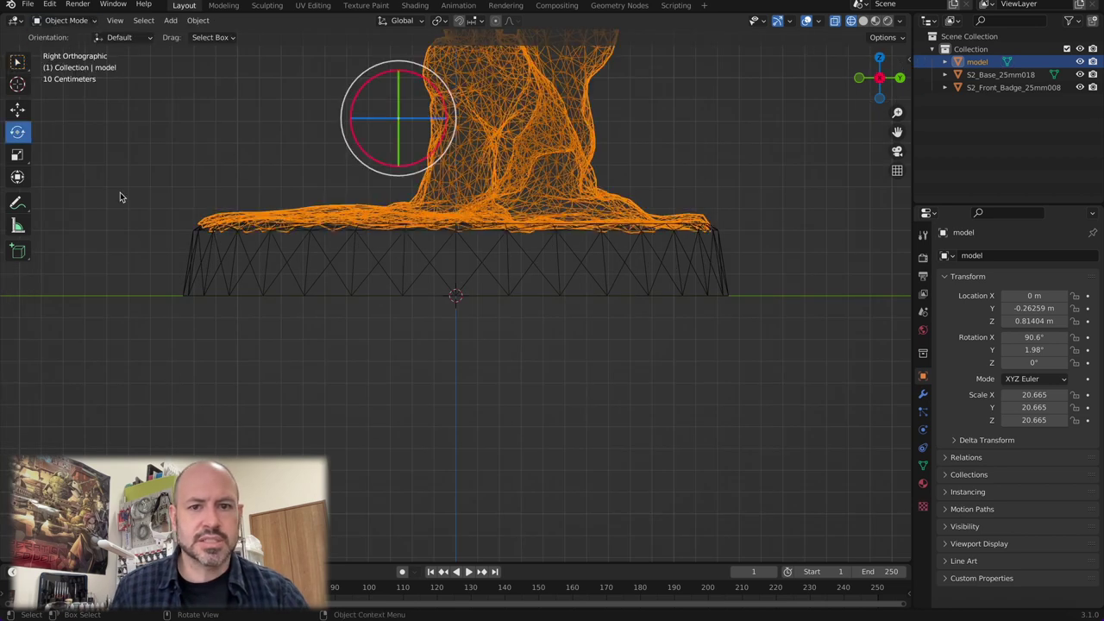
left_click(625, 377)
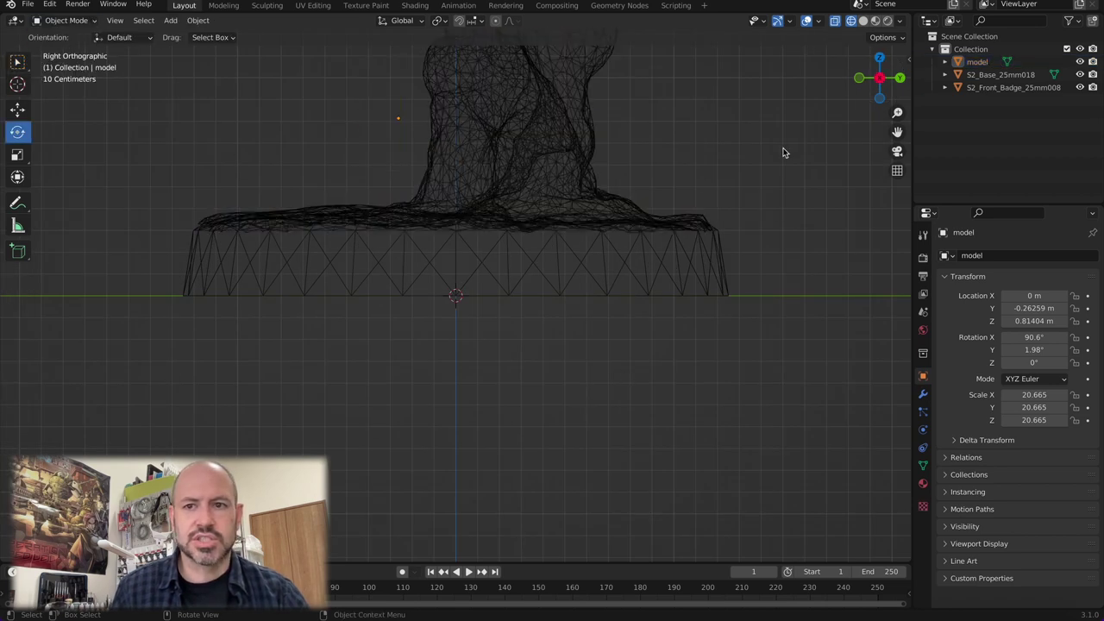
left_click(876, 20)
mouse_move(661, 199)
middle_mouse_down()
mouse_move(525, 224)
mouse_move(683, 250)
mouse_move(474, 278)
mouse_move(579, 284)
mouse_move(603, 342)
mouse_move(273, 217)
mouse_move(156, 276)
mouse_move(164, 297)
mouse_move(544, 266)
mouse_move(535, 258)
mouse_move(569, 299)
mouse_move(475, 242)
middle_mouse_up()
scroll(475, 243, "up", 4)
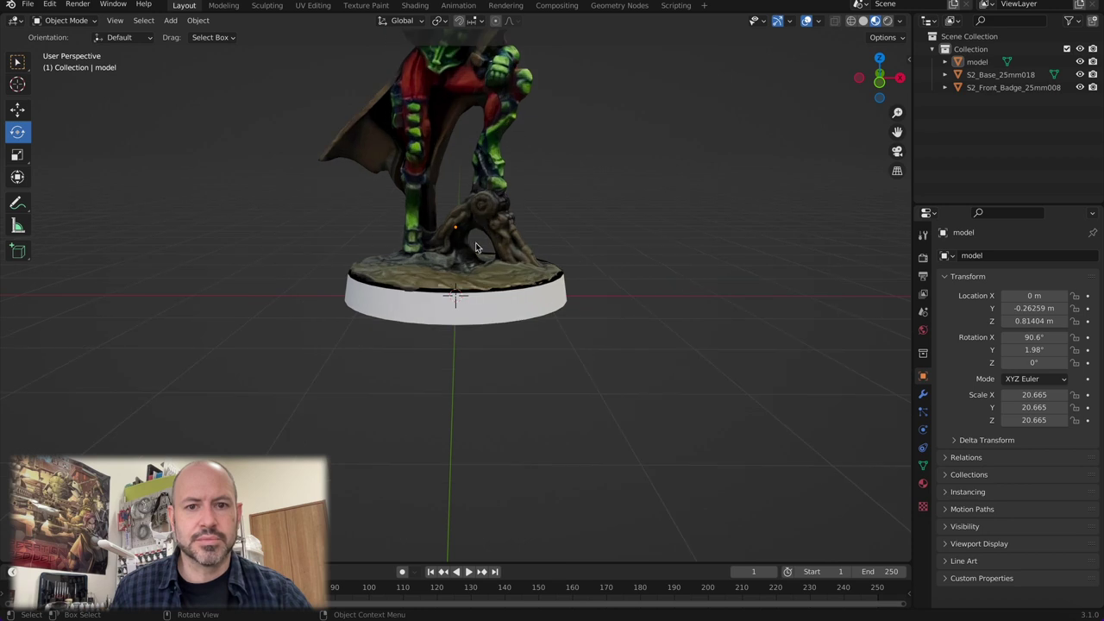
Step: Rotate the miniature about Z to about 13.3° on the round base
left_click(462, 253)
scroll(604, 230, "down", 4)
middle_click_drag(608, 225, 595, 245)
left_click(17, 134)
left_click_drag(482, 295, 462, 307)
middle_click_drag(634, 316, 699, 229)
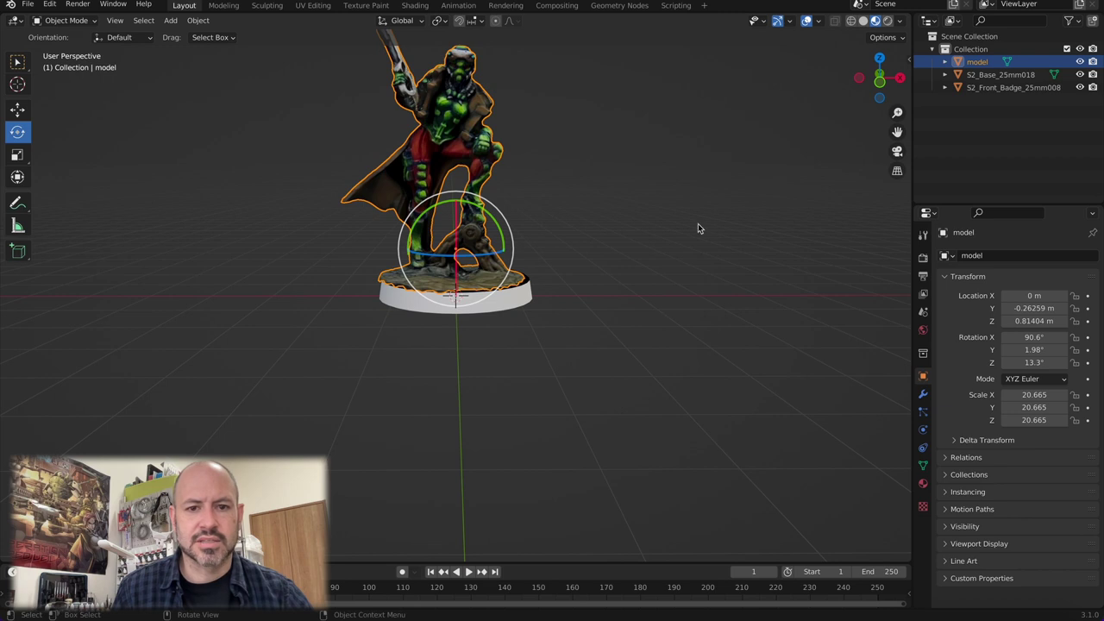
Step: In wireframe, move the miniature to about Y -0.245 m and X 0.053 m to center it on the round base
left_click(17, 108)
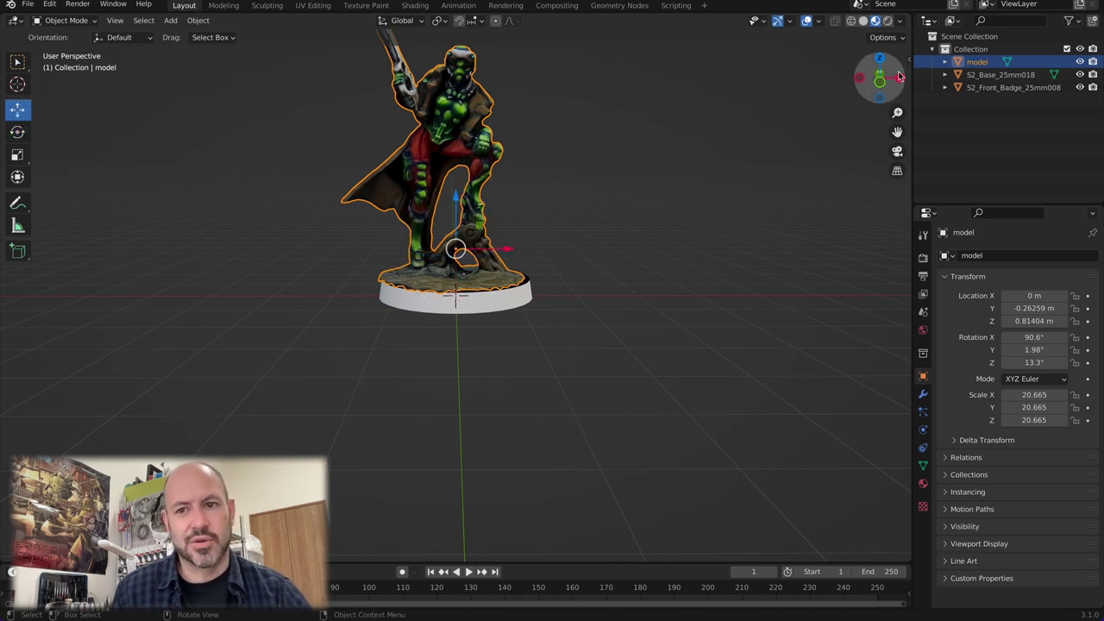
left_click(880, 98)
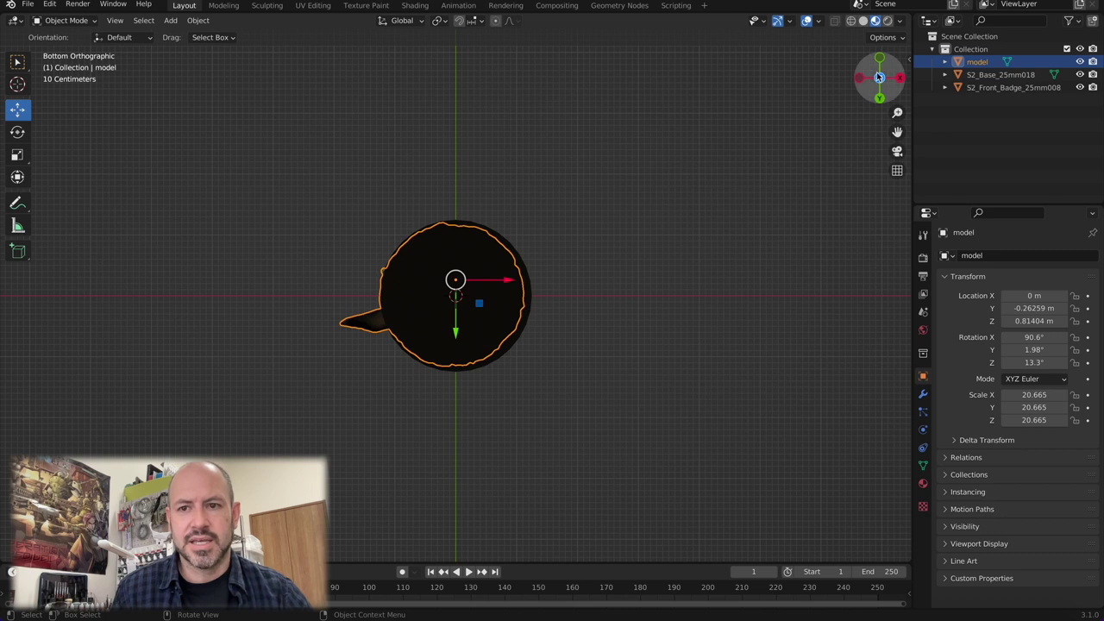
left_click(852, 21)
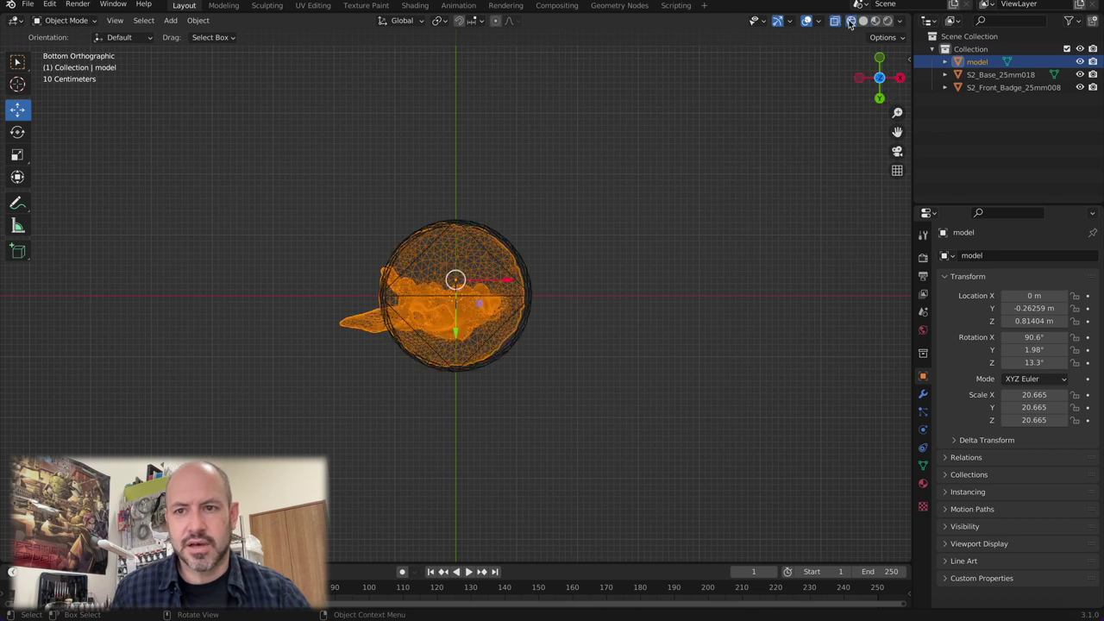
left_click_drag(891, 70, 905, 84)
left_click(880, 77)
scroll(582, 279, "up", 7)
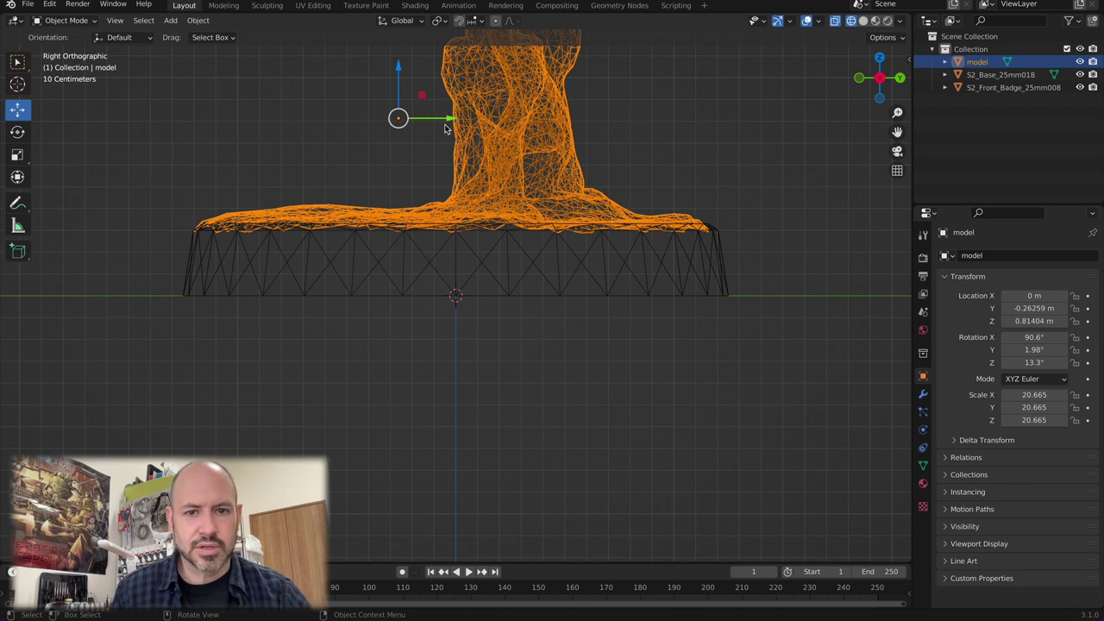
left_click_drag(450, 118, 457, 119)
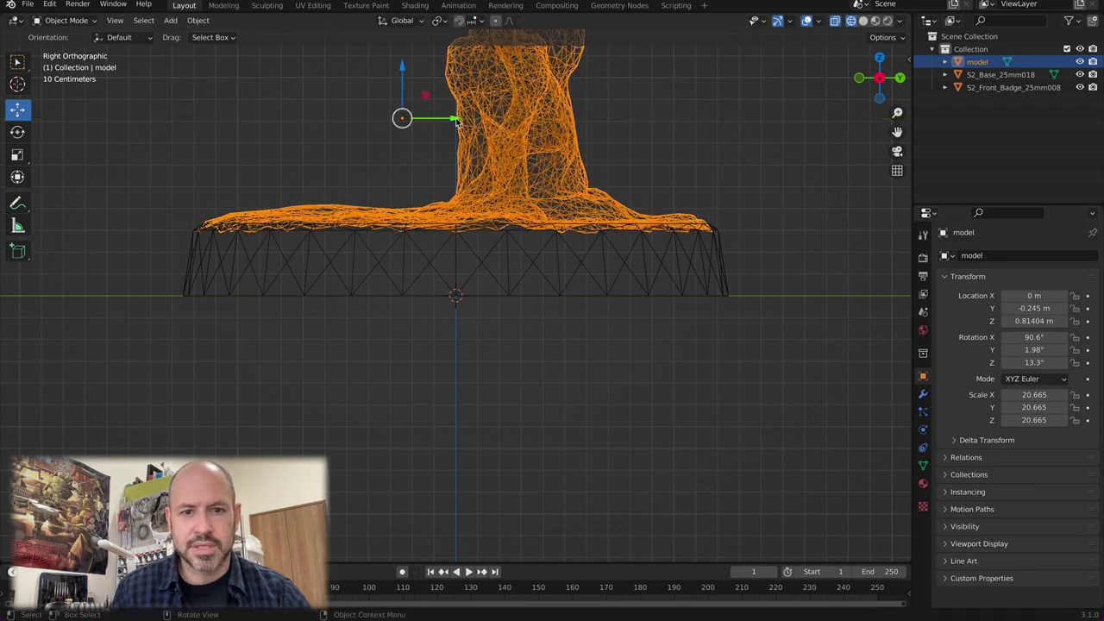
left_click(899, 78)
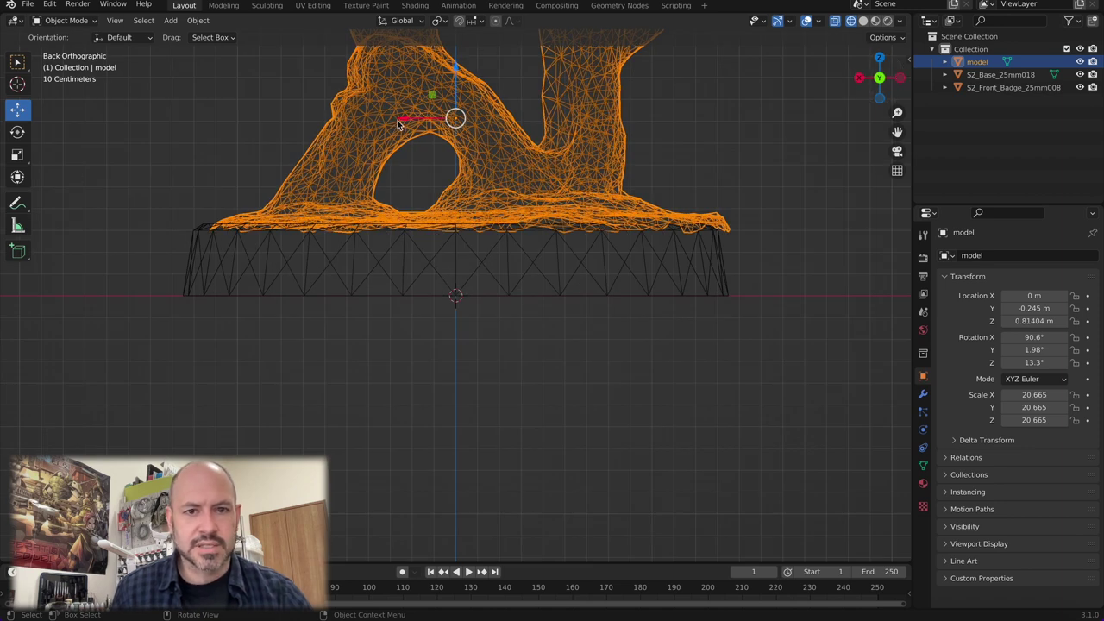
left_click_drag(399, 121, 388, 119)
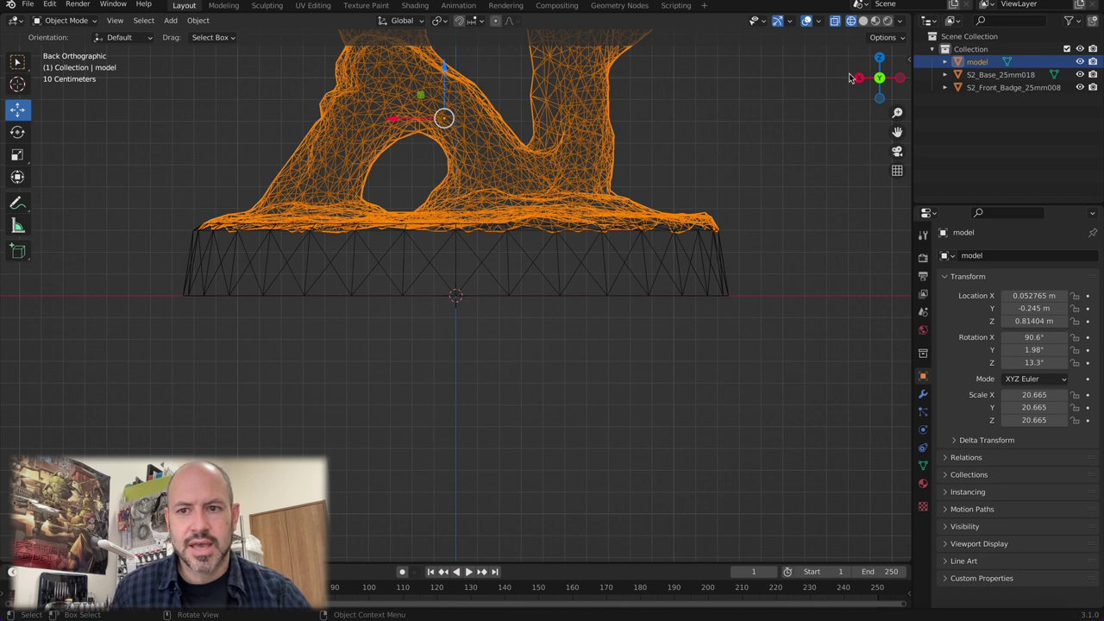
Step: Switch the viewport to Material Preview shading and inspect the deselected miniature on its base from several angles
mouse_move(901, 75)
left_mouse_down()
mouse_move(844, 97)
mouse_move(760, 263)
mouse_move(636, 242)
mouse_move(610, 276)
mouse_move(808, 119)
left_mouse_up()
left_click(877, 22)
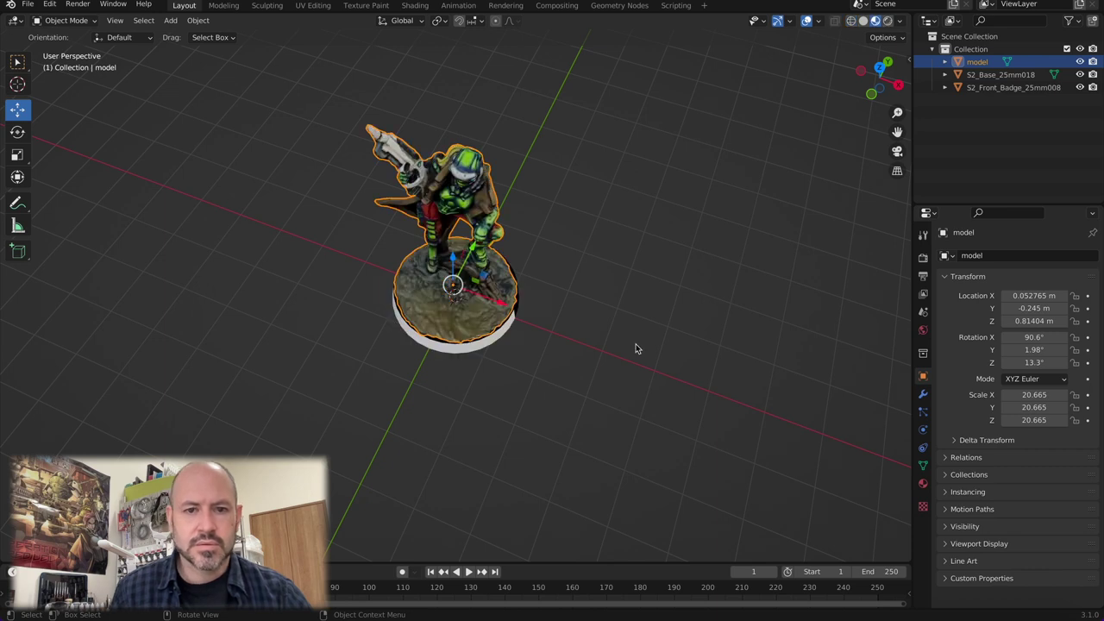
left_click(574, 402)
middle_click_drag(575, 402, 530, 389)
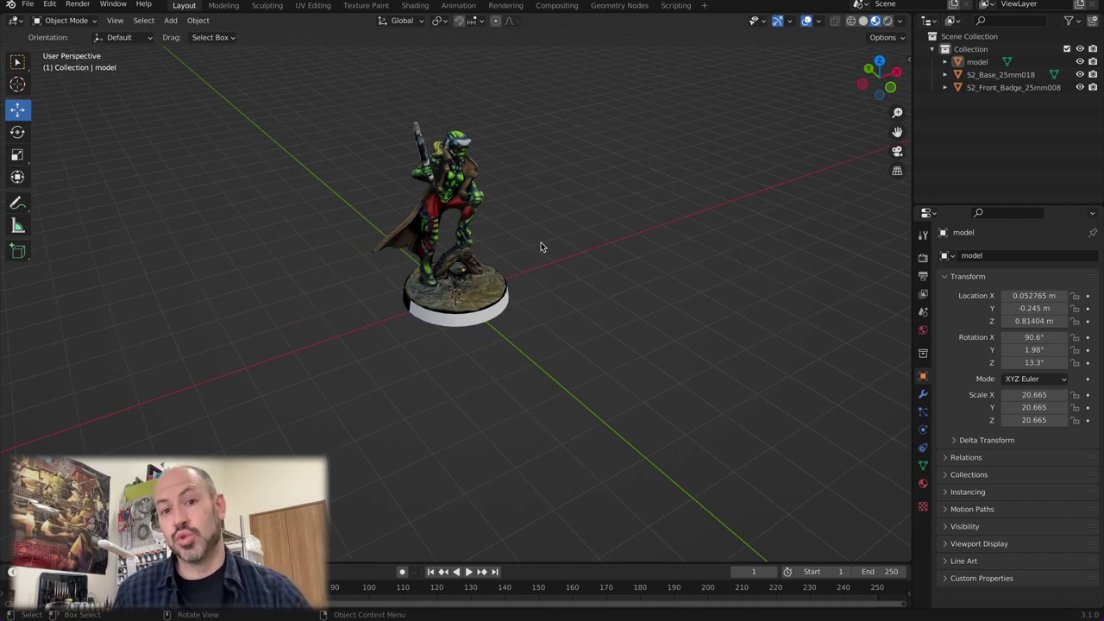
Step: Select the miniature, round base and front badge together and start an FBX export
left_click_drag(304, 83, 661, 391)
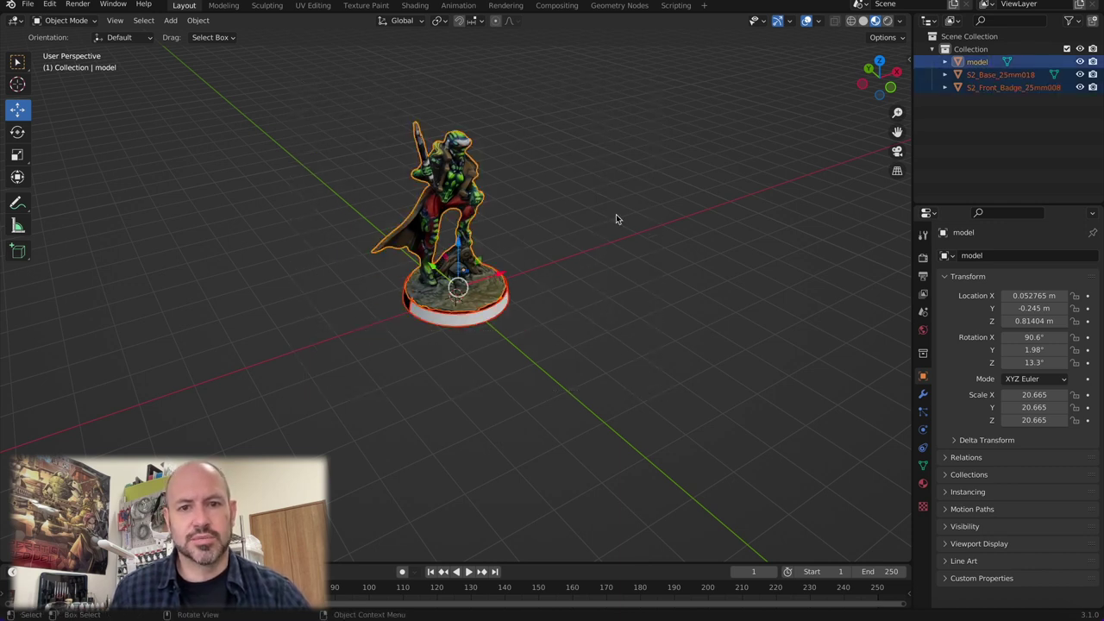
left_click(28, 6)
mouse_move(69, 191)
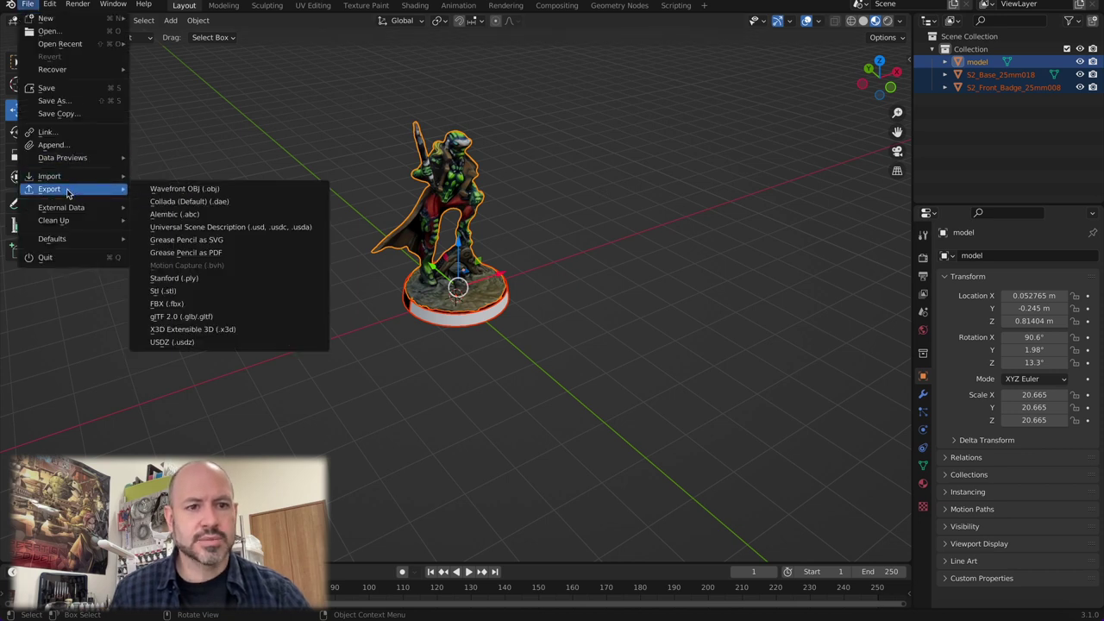
left_click(189, 305)
Step: Name the export file Hacker and choose the recent Hacker folder as its destination
left_click(384, 488)
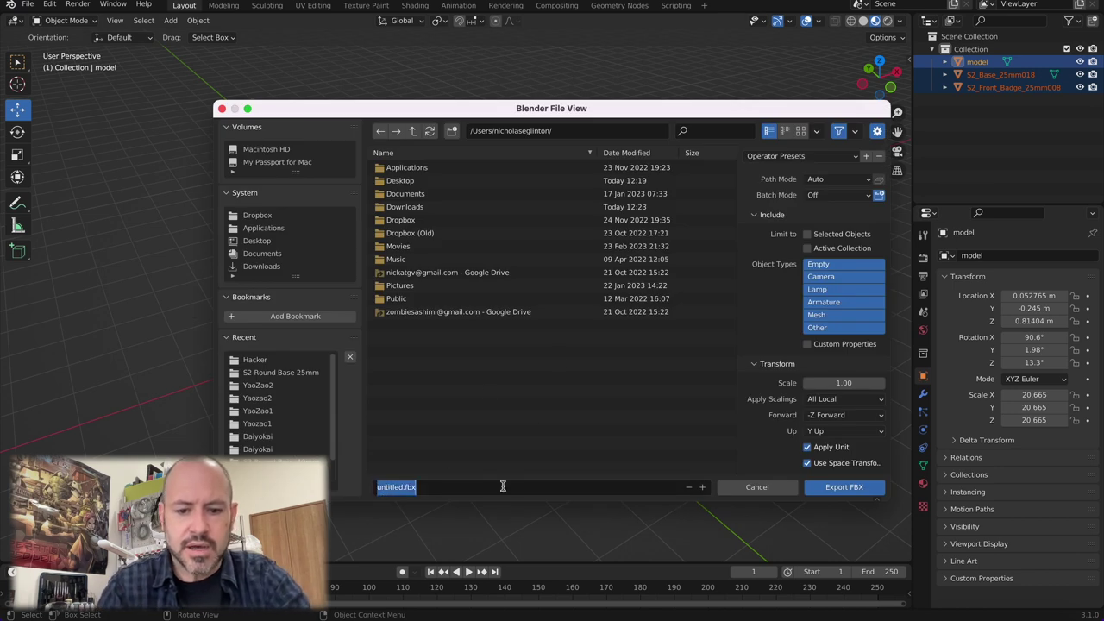
type("Hacker")
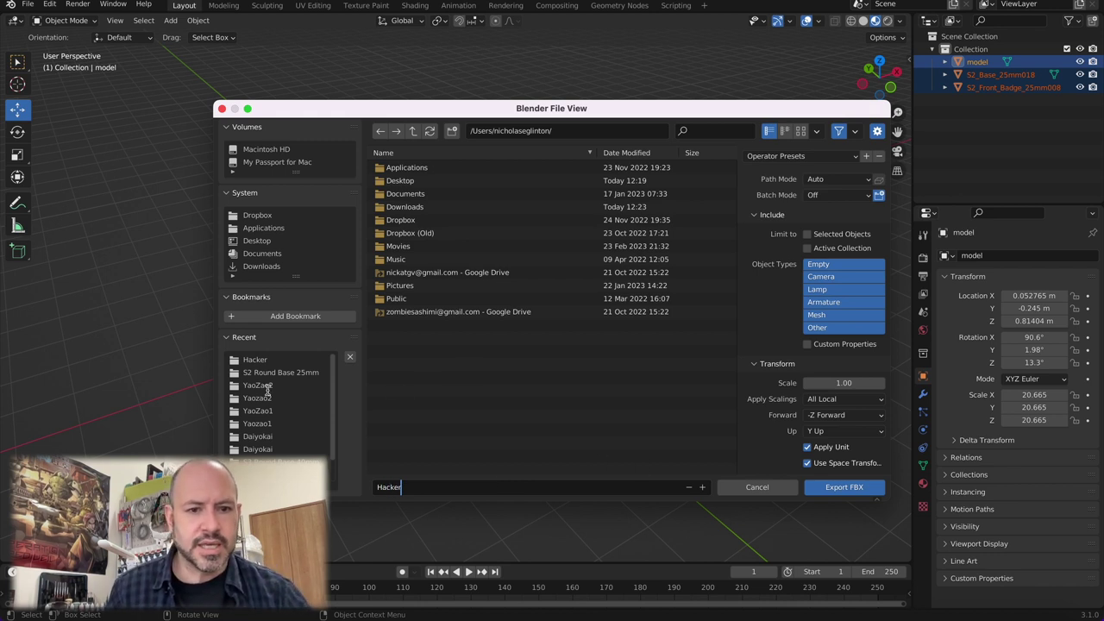
key("Return")
left_click(256, 361)
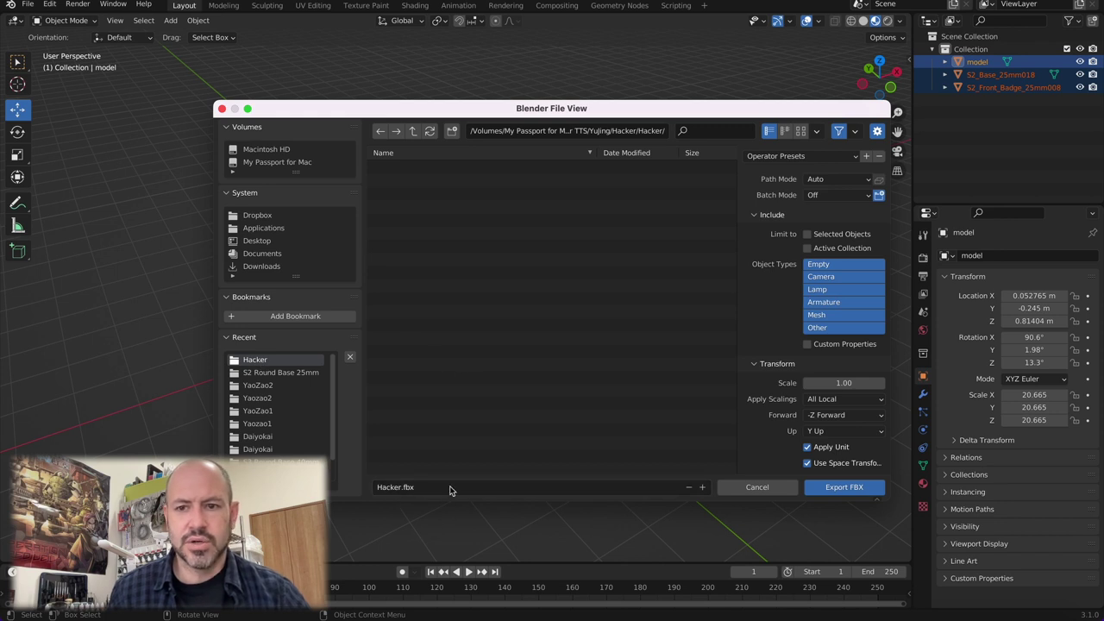
Step: Set the FBX export's path mode to Copy and limit it to selected objects
left_click(827, 180)
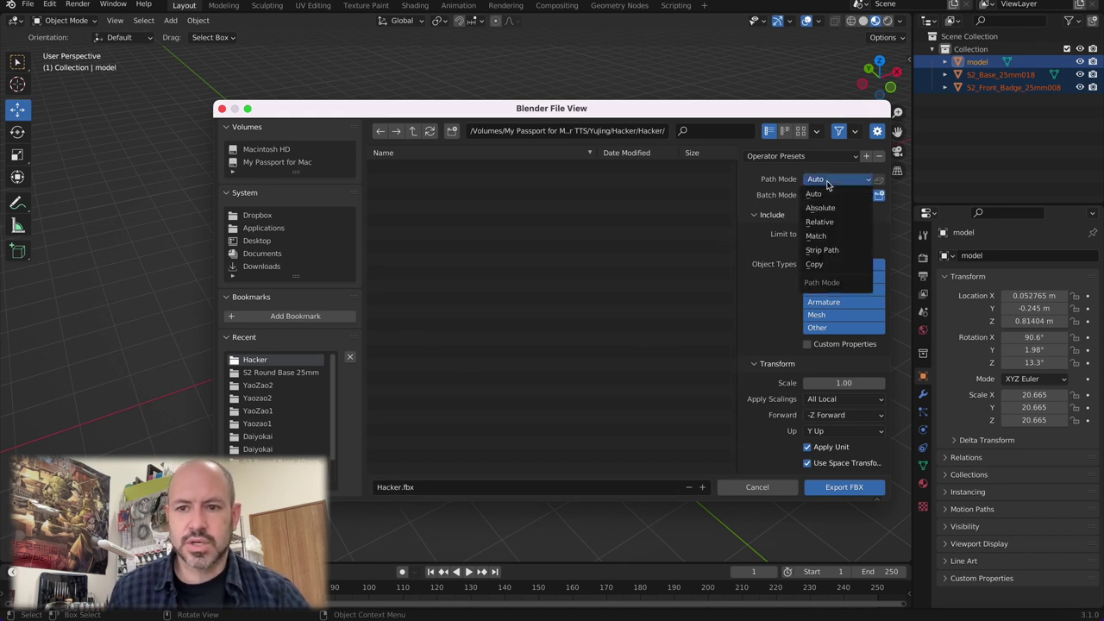
left_click(832, 264)
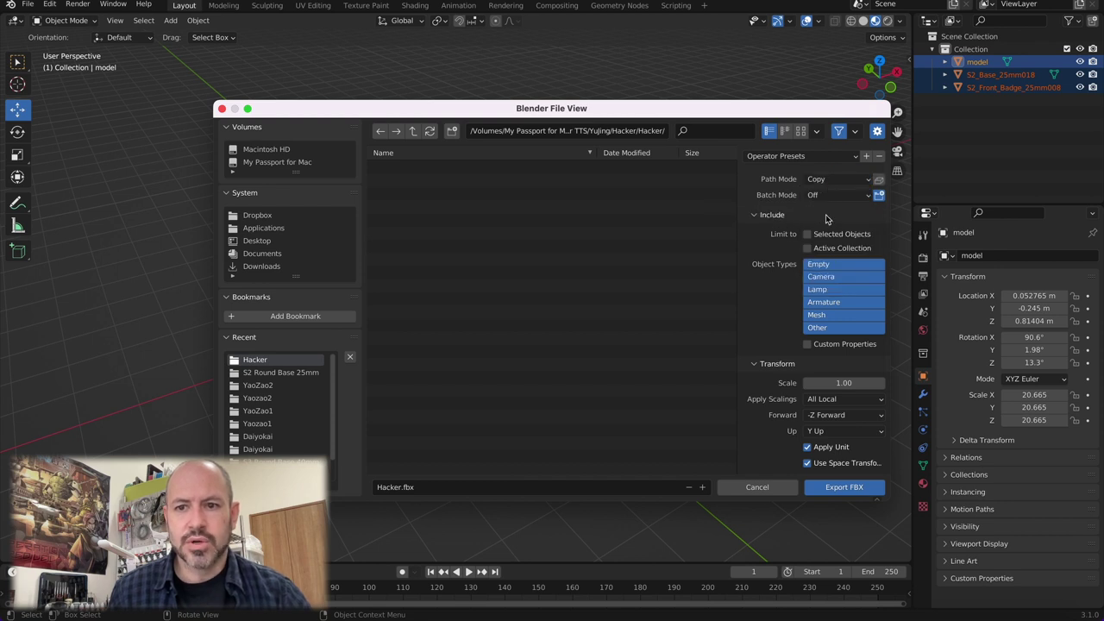
left_click(807, 240)
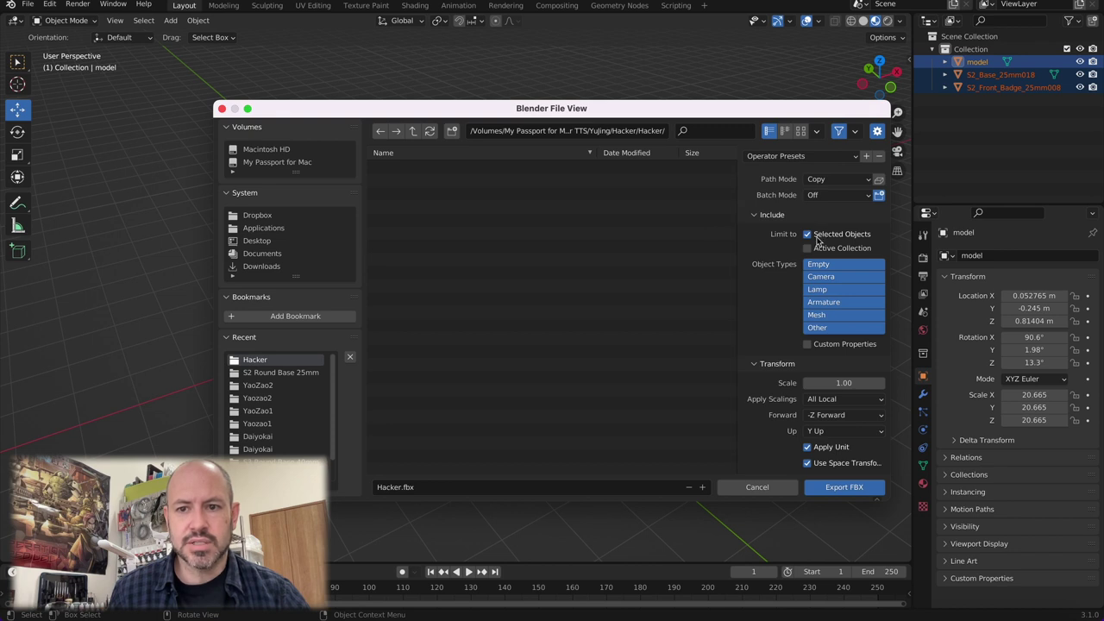
Step: Limit the FBX export's object types to Mesh and export the file
left_click(833, 316)
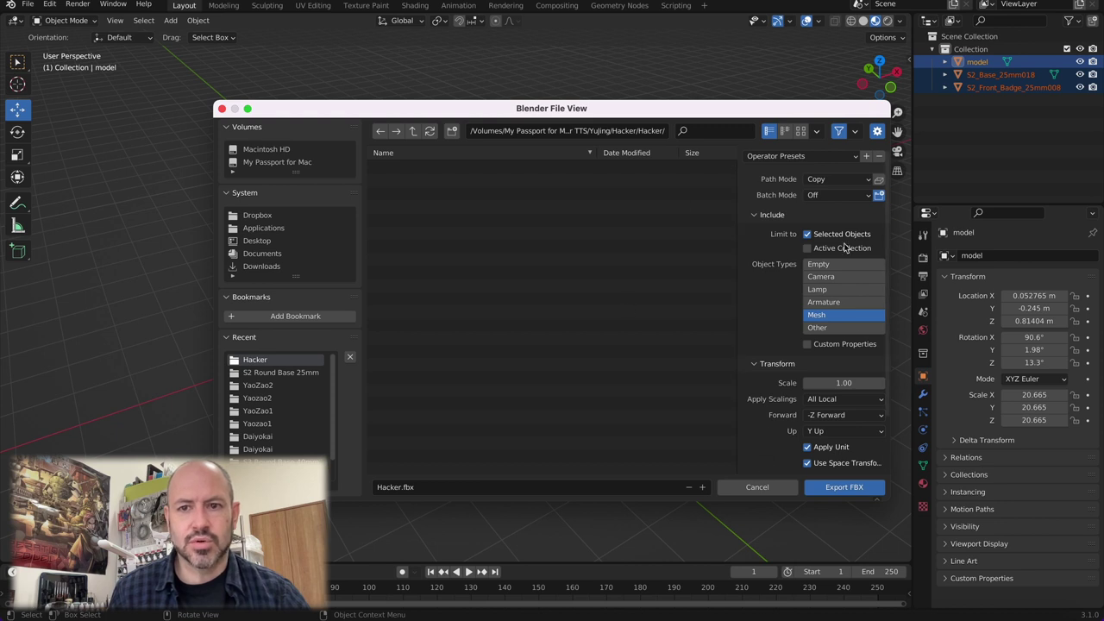
left_click(857, 490)
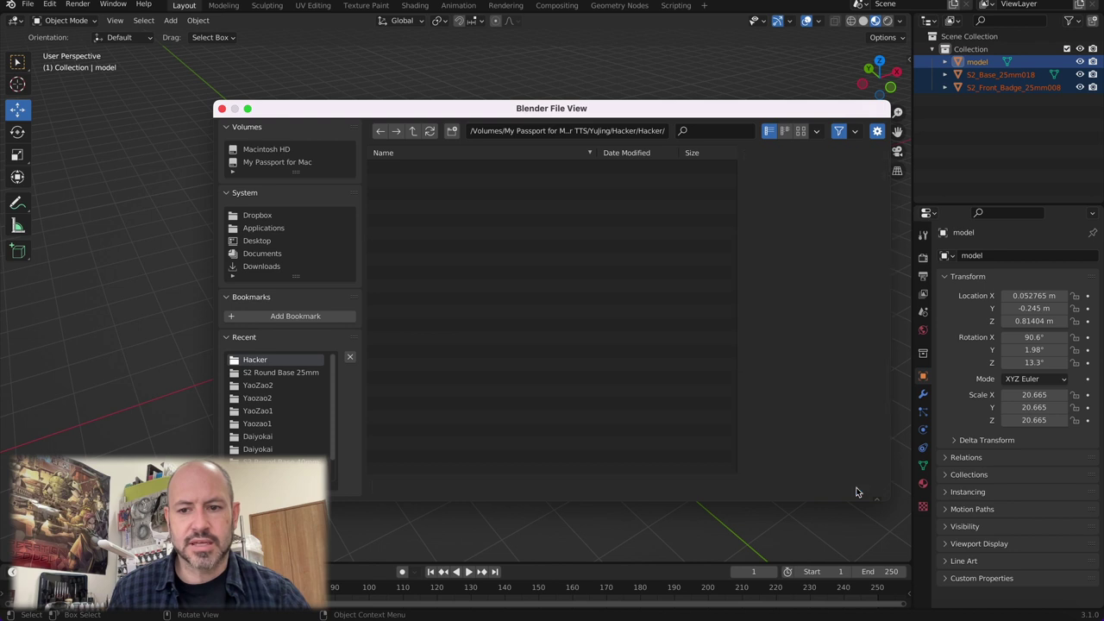
Step: Deselect everything, check the miniature from other angles, and quit Blender
left_click(191, 172)
mouse_move(362, 236)
middle_mouse_down()
mouse_move(267, 212)
mouse_move(279, 185)
mouse_move(388, 237)
mouse_move(533, 234)
mouse_move(636, 210)
mouse_move(284, 222)
mouse_move(373, 238)
middle_mouse_up()
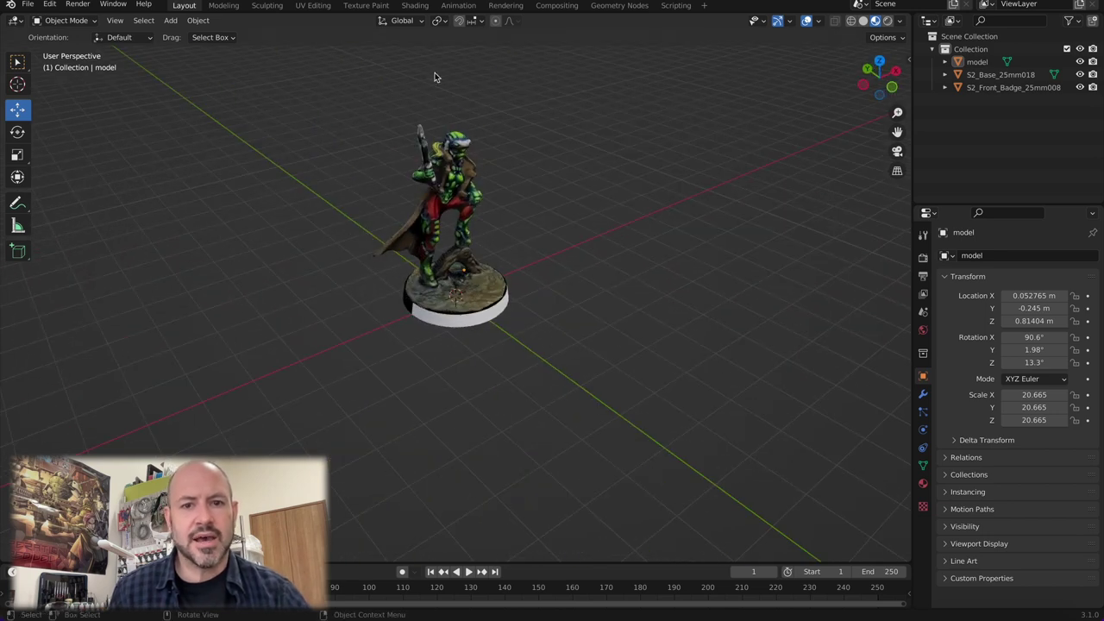
middle_click_drag(330, 278, 216, 173)
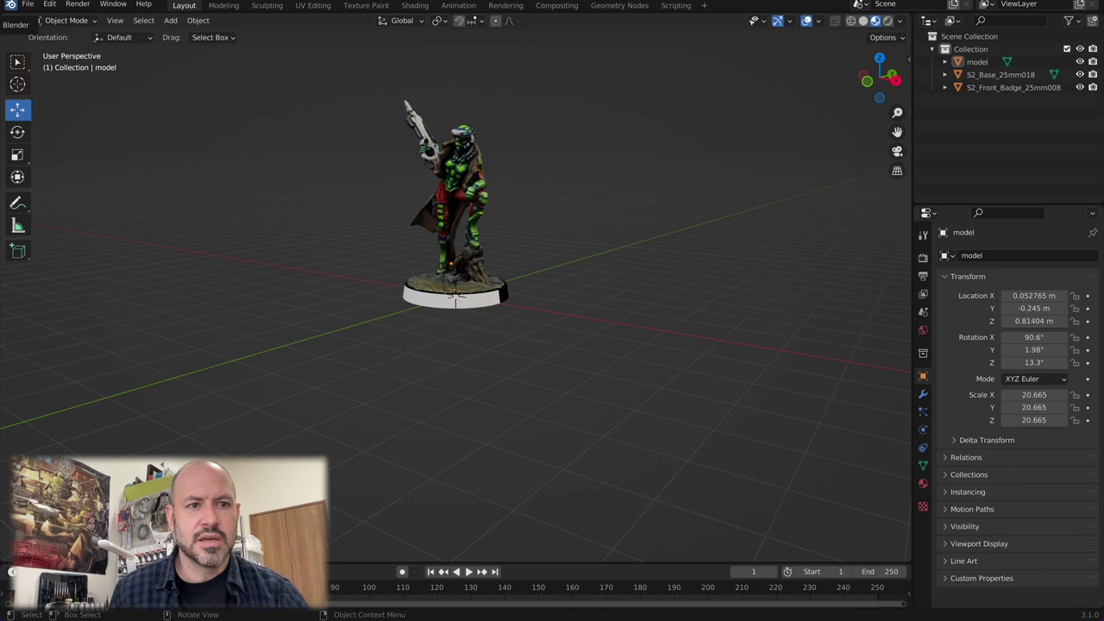
key("super+q")
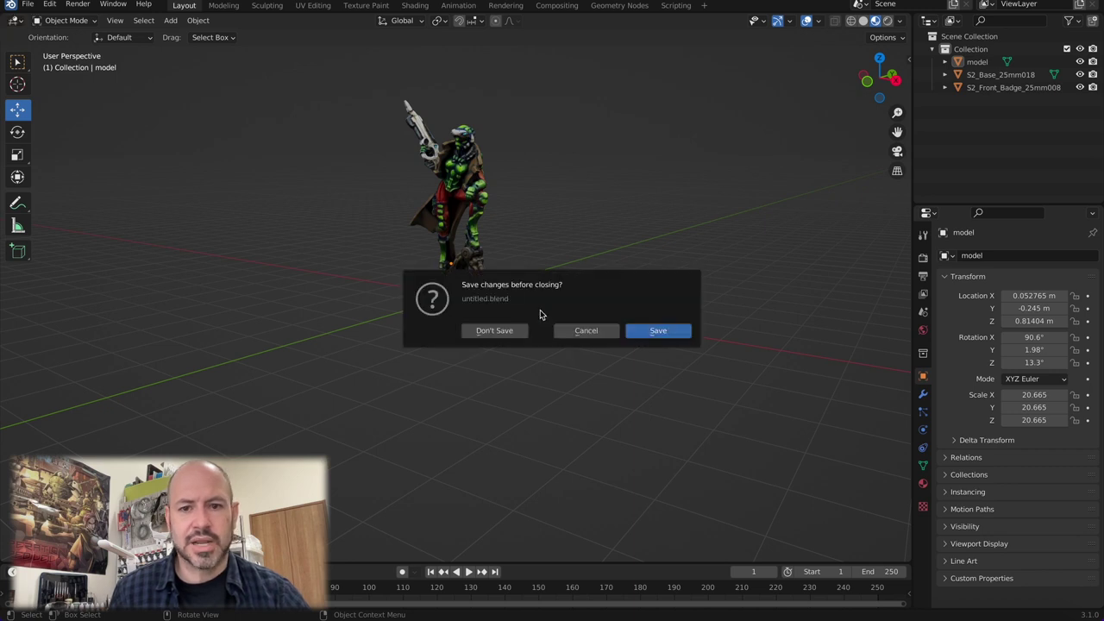
left_click(565, 329)
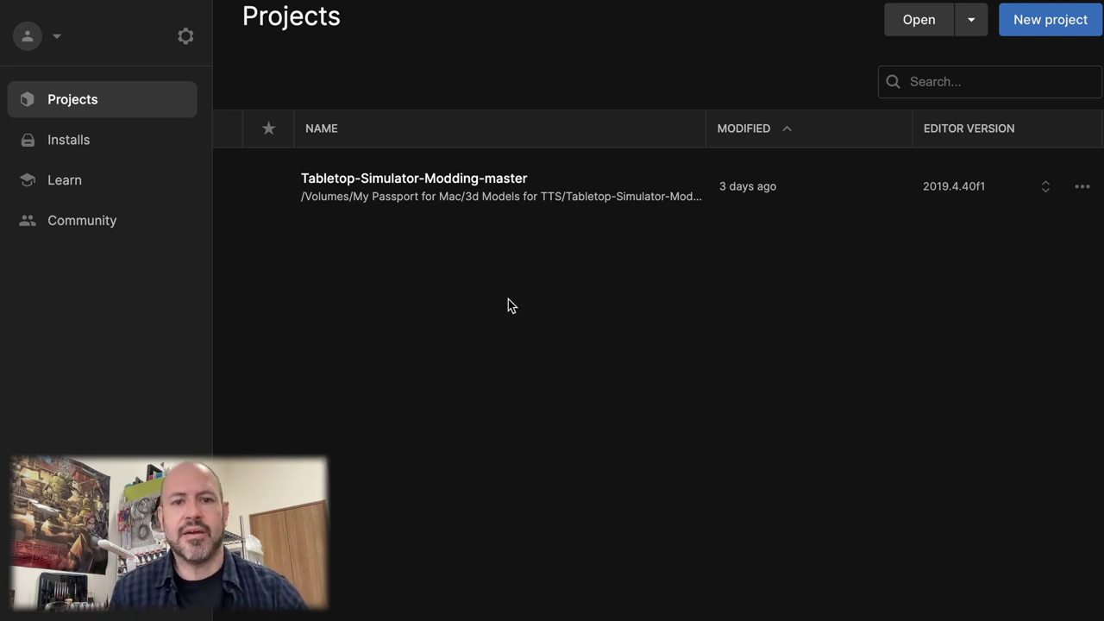
Step: Switch to Unity Hub, open the Tabletop-Simulator-Modding-master project, and go to its Assets/Examples folder
left_click(387, 186)
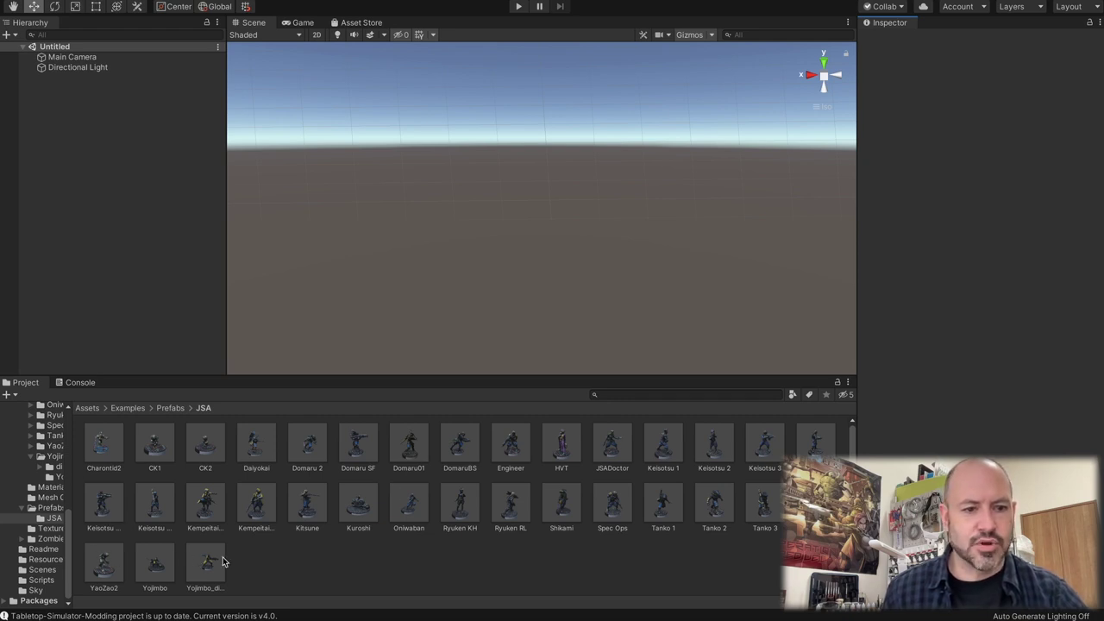
scroll(58, 491, "up", 5)
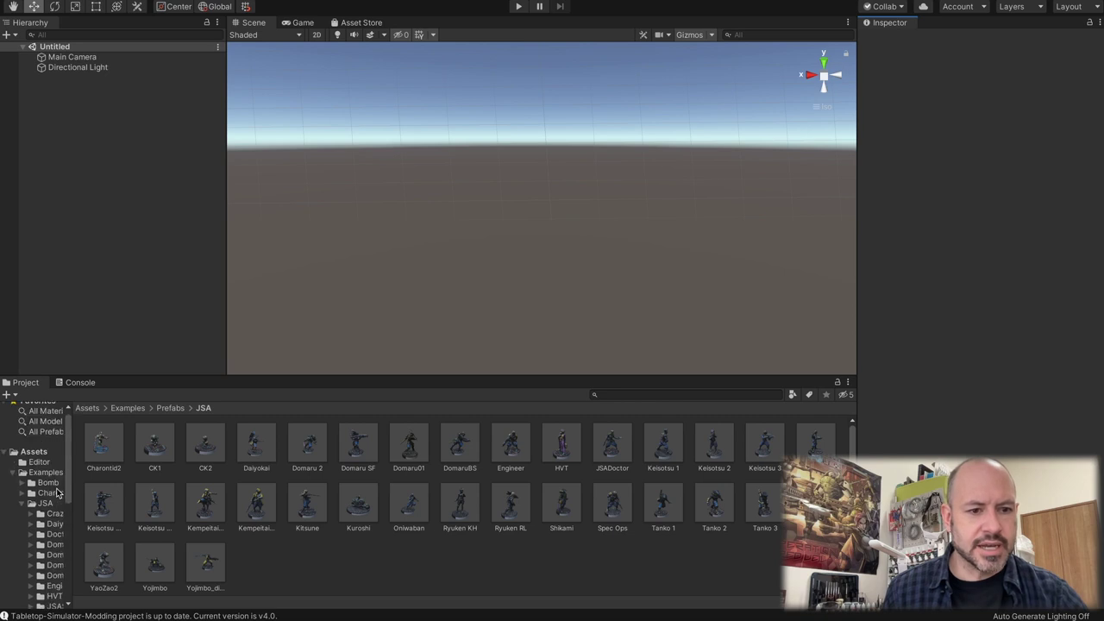
left_click(23, 505)
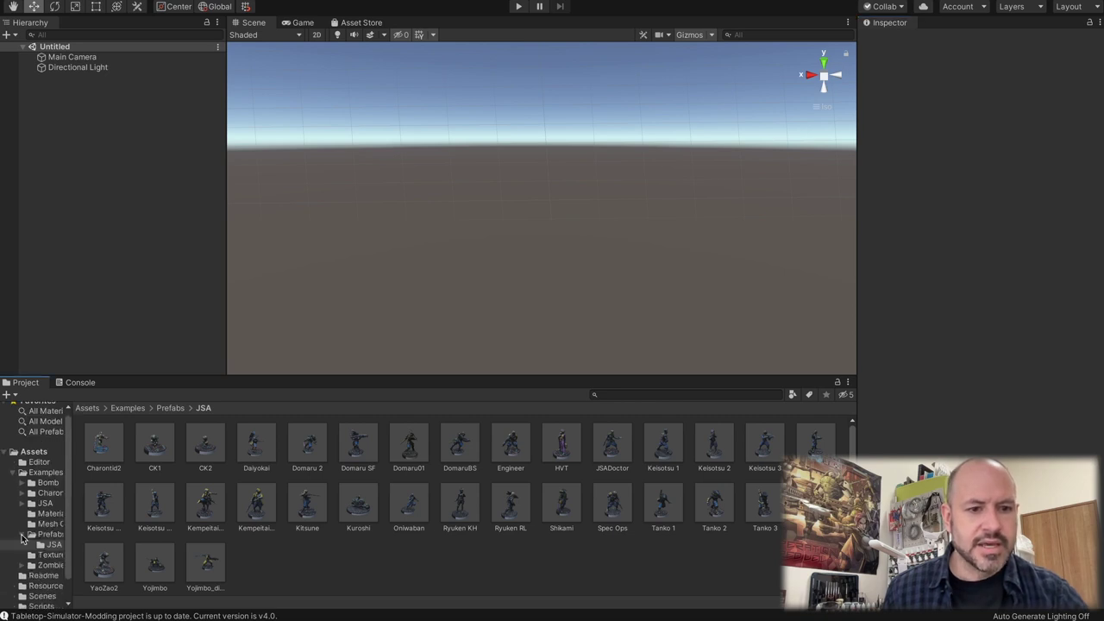
left_click(34, 452)
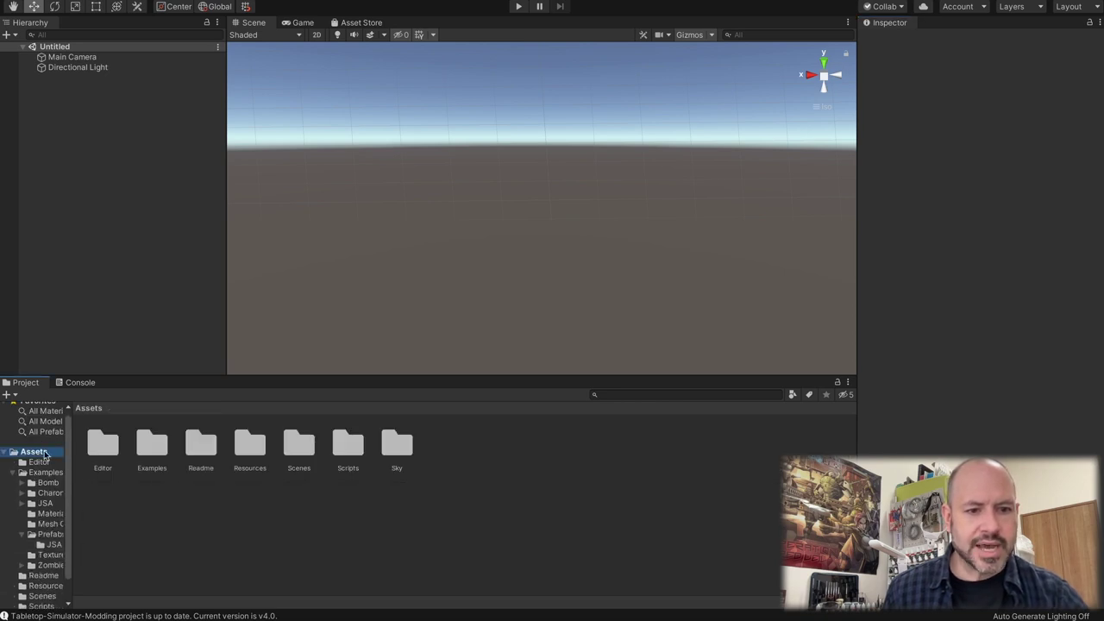
left_click(45, 473)
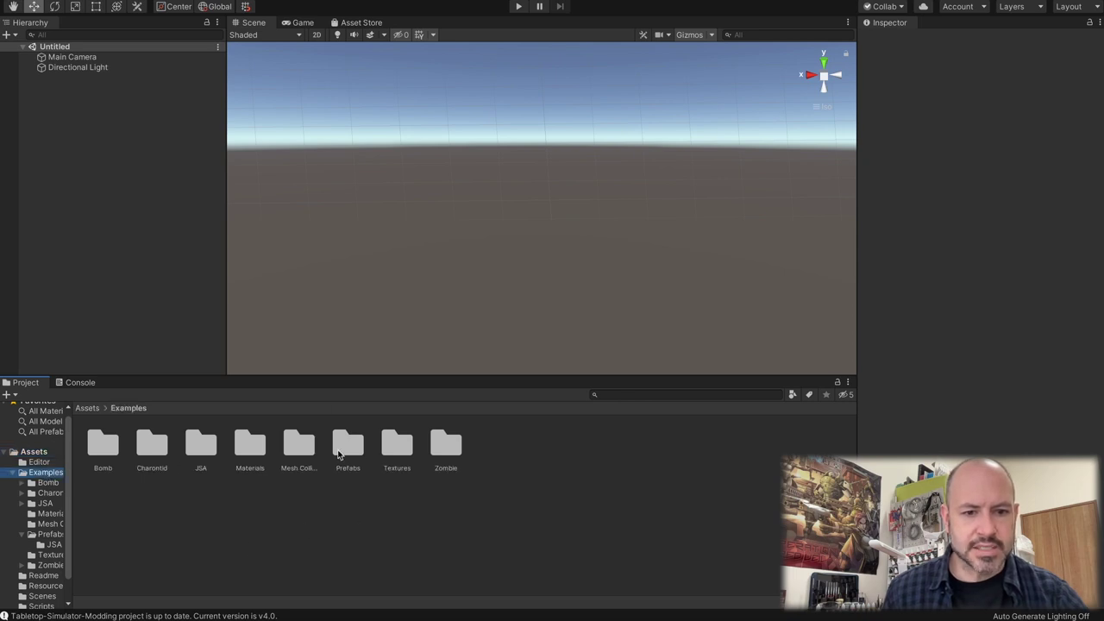
Step: Create a new folder named Yu Jing in Assets/Examples
right_click(311, 533)
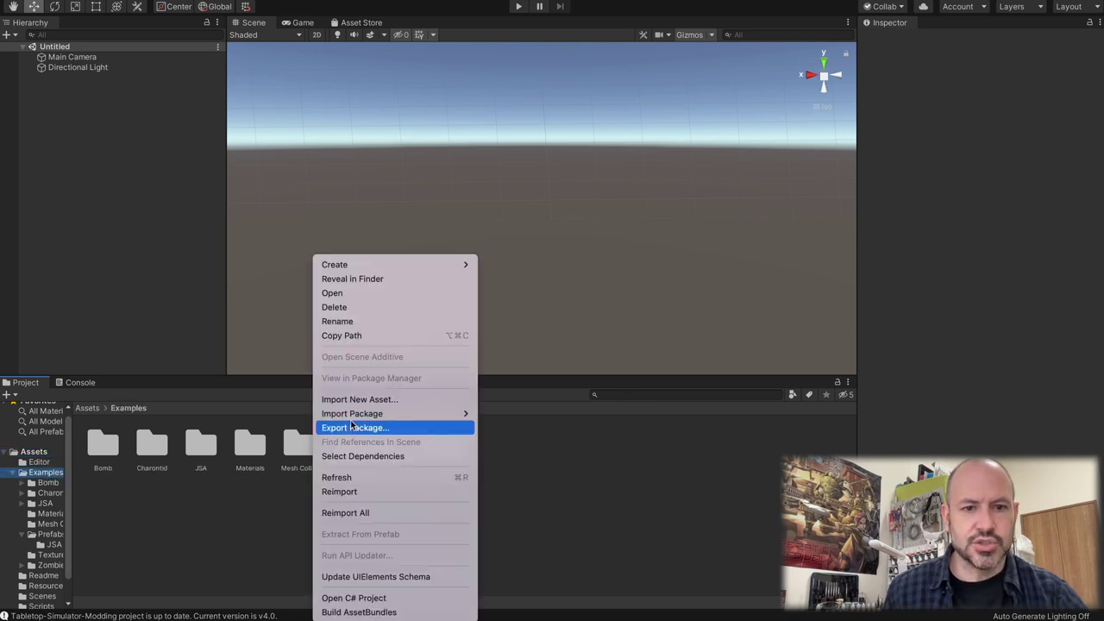
mouse_move(352, 270)
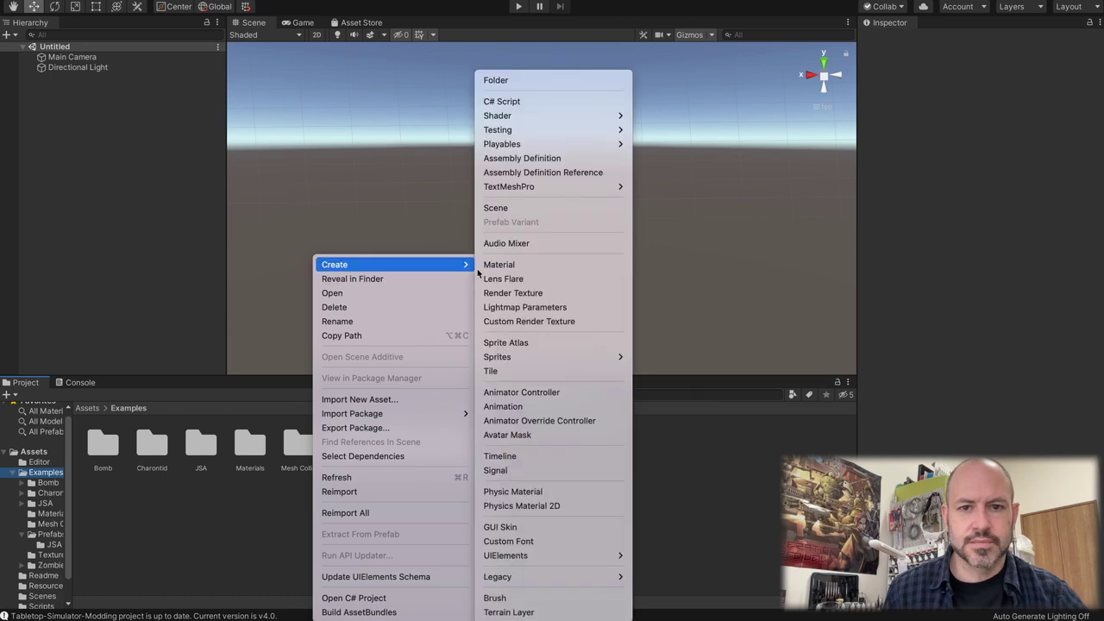
left_click(508, 76)
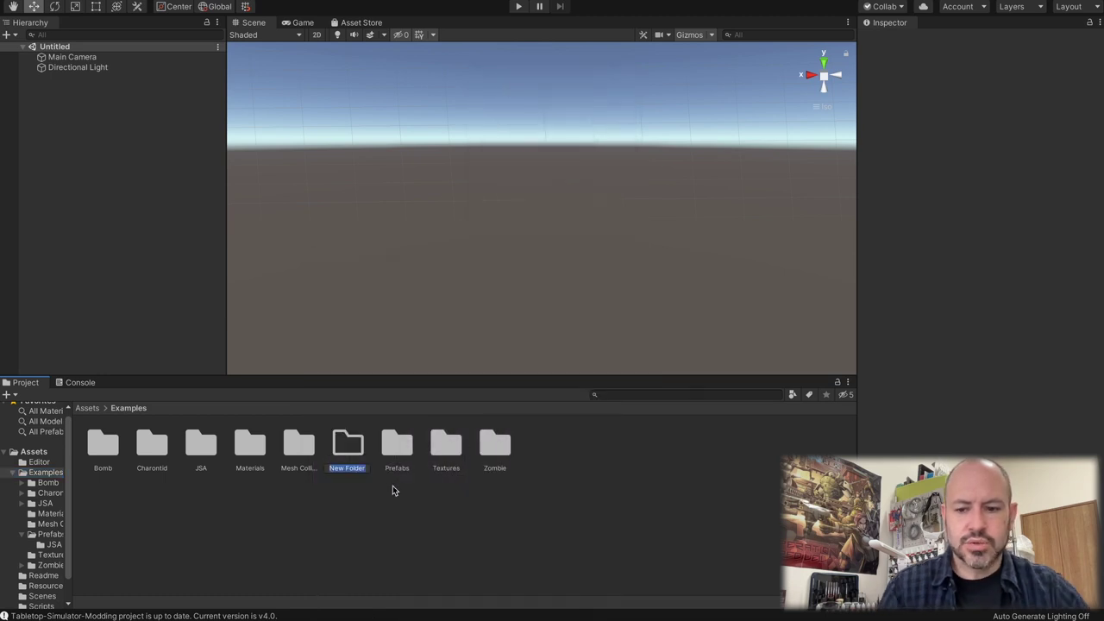
type("Yu Jing")
key("Return")
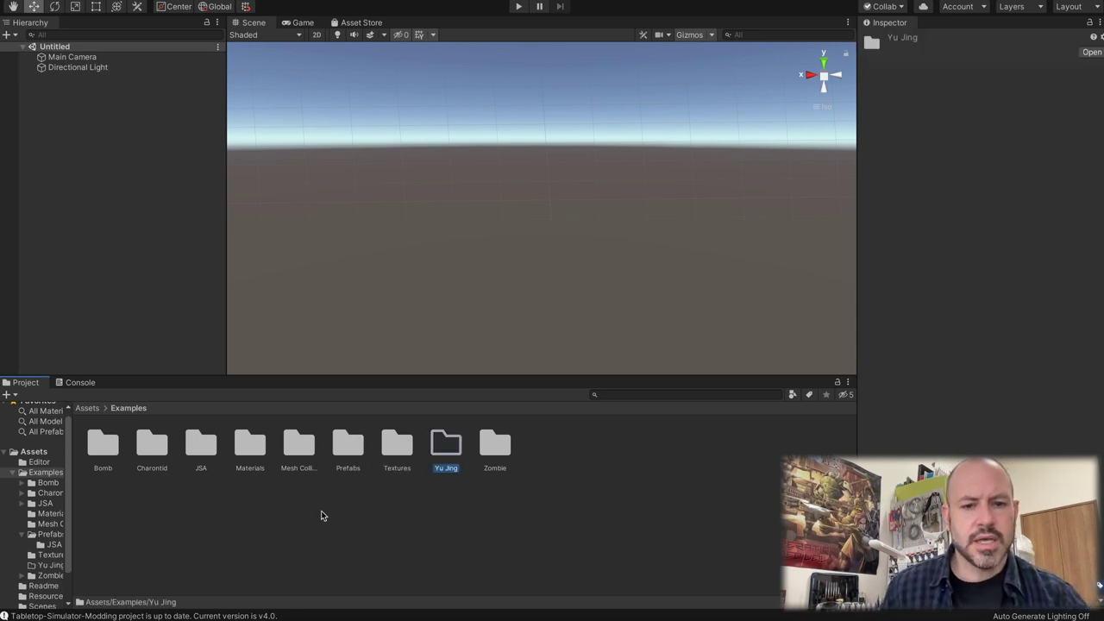
Step: Create a folder named Hacker inside the Yu Jing folder
double_click(446, 456)
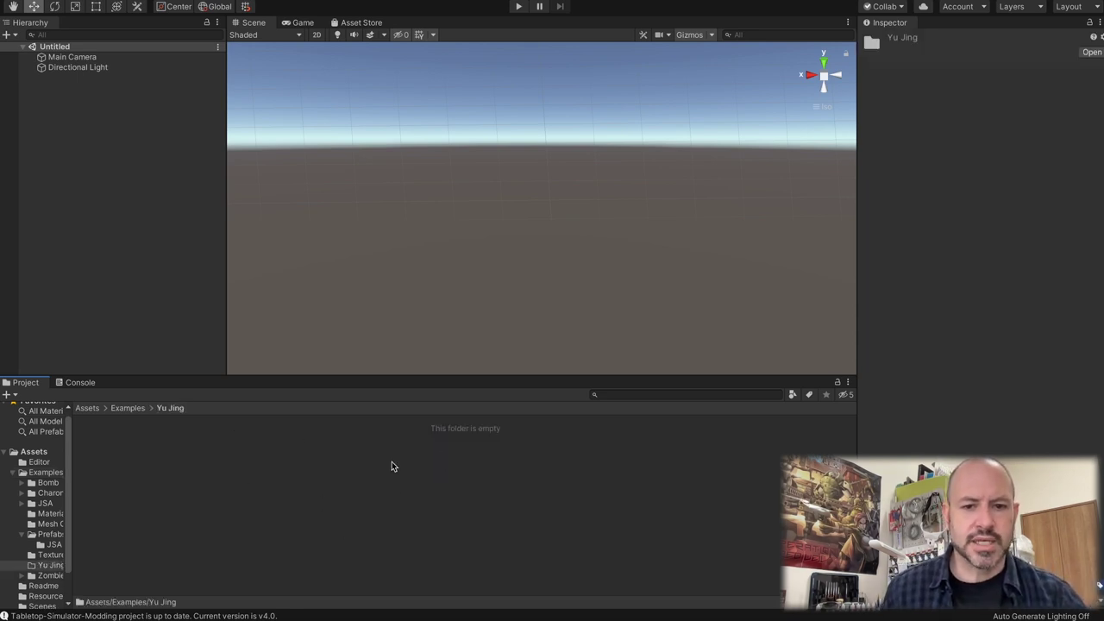
right_click(275, 477)
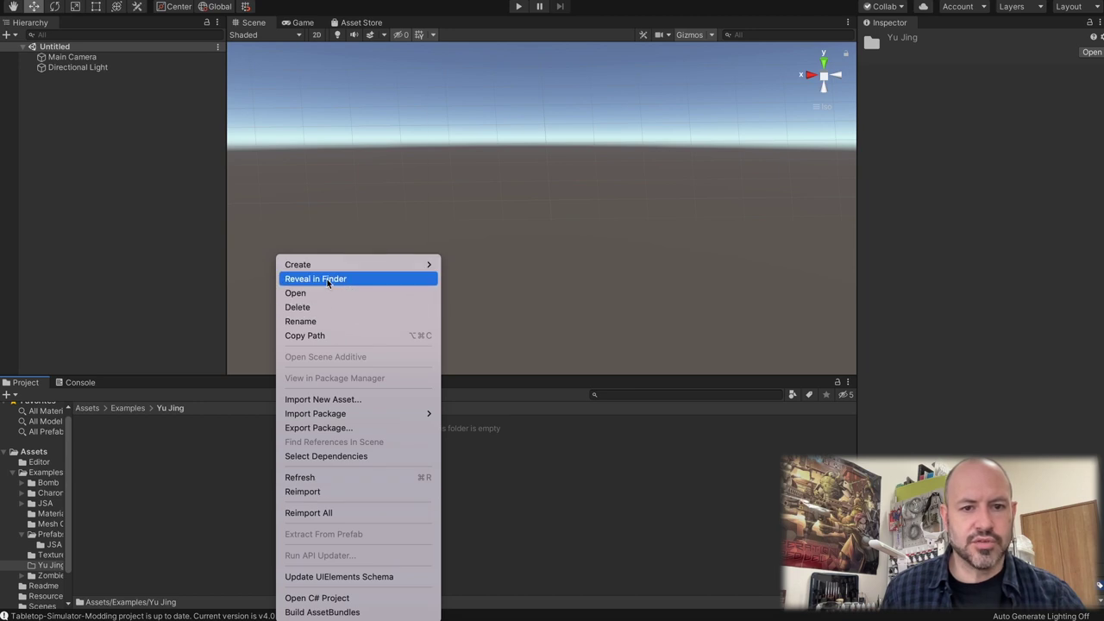
mouse_move(327, 266)
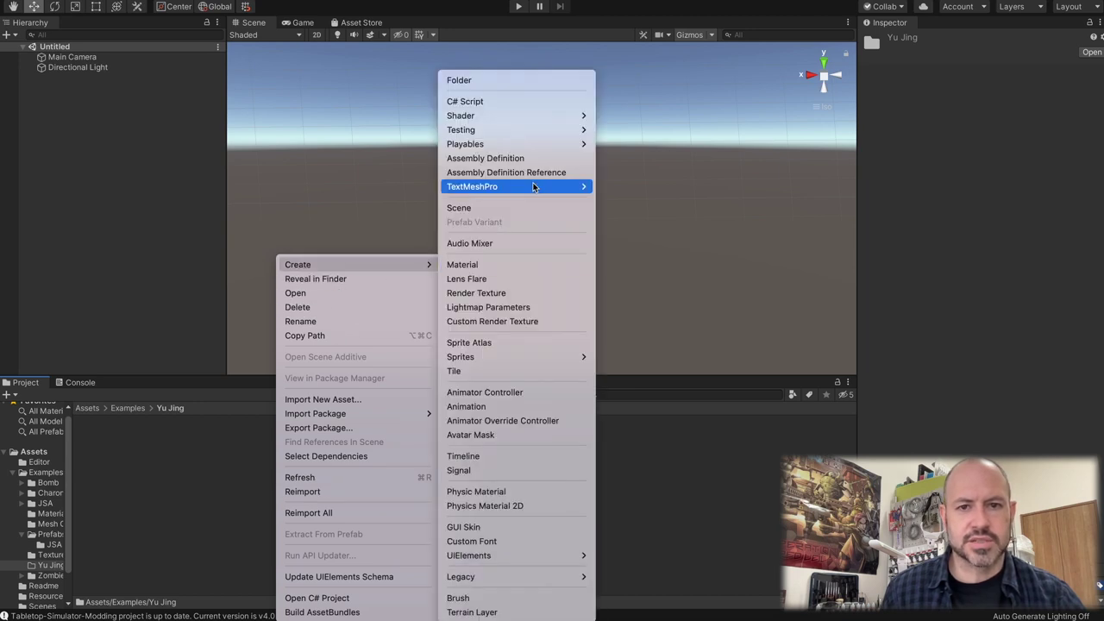
left_click(510, 79)
type("Hacker")
key("Return")
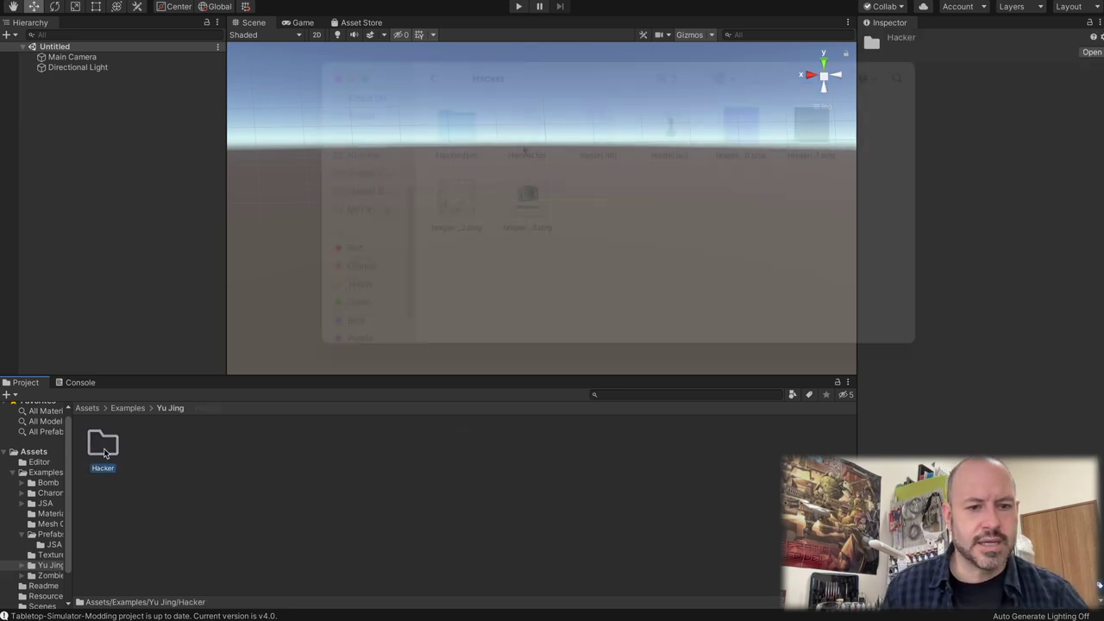
Step: Import Hacker.fbx and the Hacker.fbm folder from Finder into the project's new Hacker folder
double_click(105, 445)
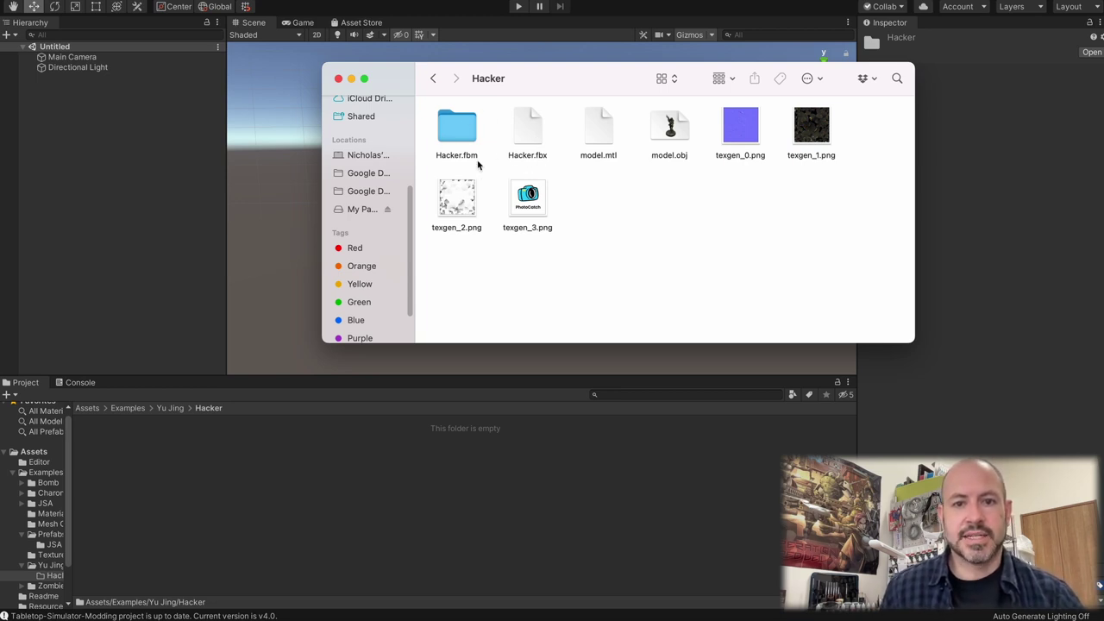
left_click_drag(563, 171, 193, 470)
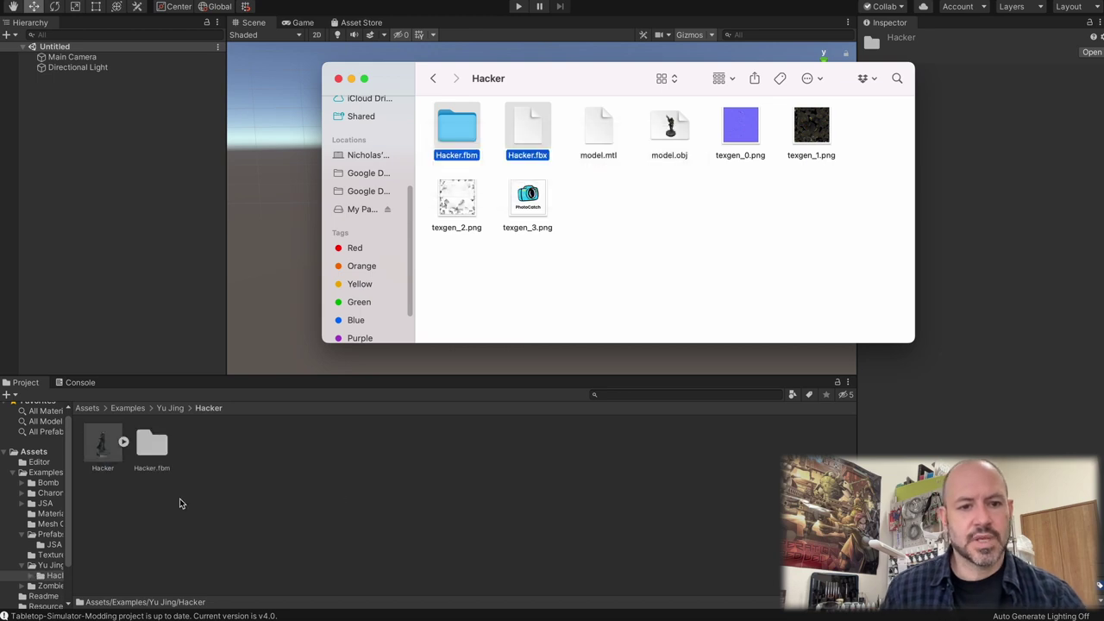
Step: Place the imported Hacker model into the empty scene
left_click(258, 492)
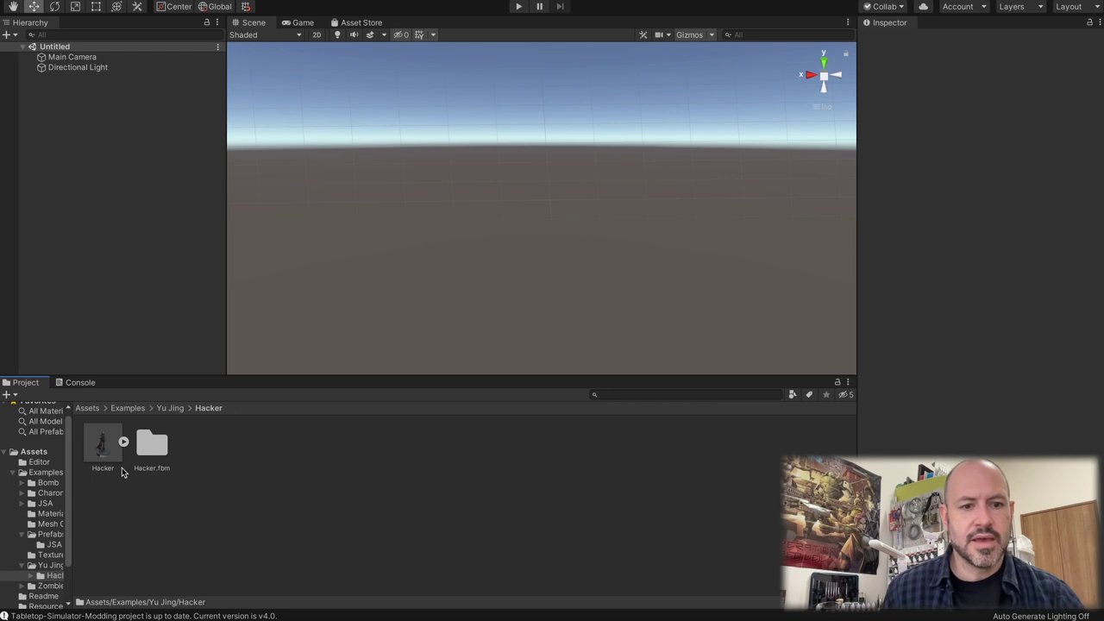
left_click_drag(103, 444, 533, 289)
mouse_move(534, 289)
middle_mouse_down()
mouse_move(698, 300)
mouse_move(518, 289)
mouse_move(526, 285)
middle_mouse_up()
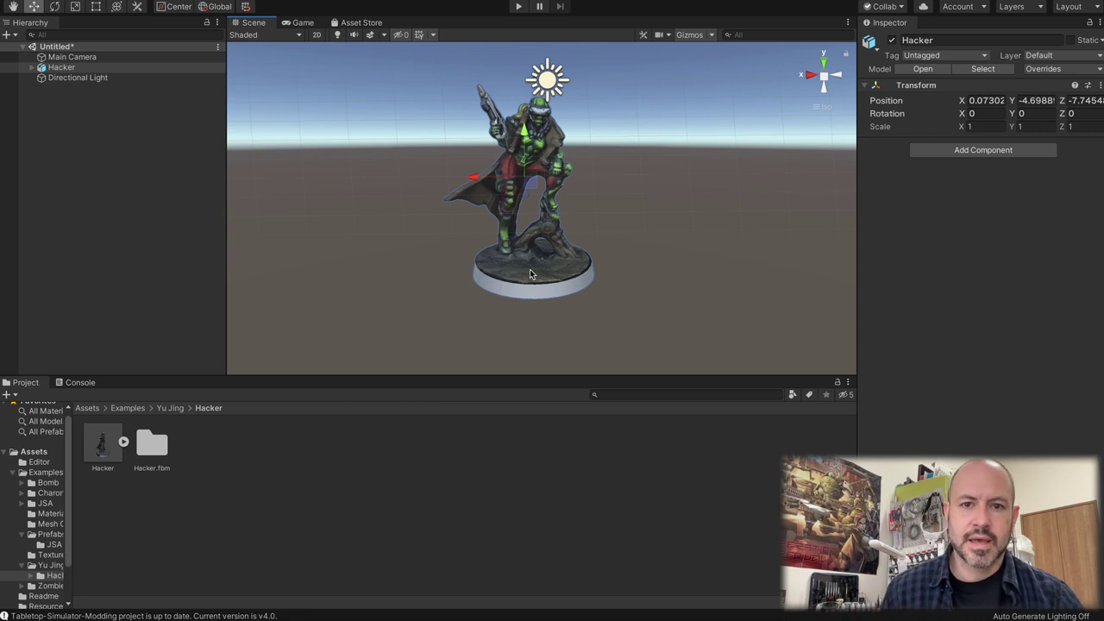
Step: Toggle the scene view lighting and back to compare how the Hacker miniature looks, viewing it from different angles
left_click(337, 35)
middle_click_drag(424, 189, 451, 193)
left_click_drag(451, 192, 397, 209)
left_click_drag(466, 227, 411, 199, "alt")
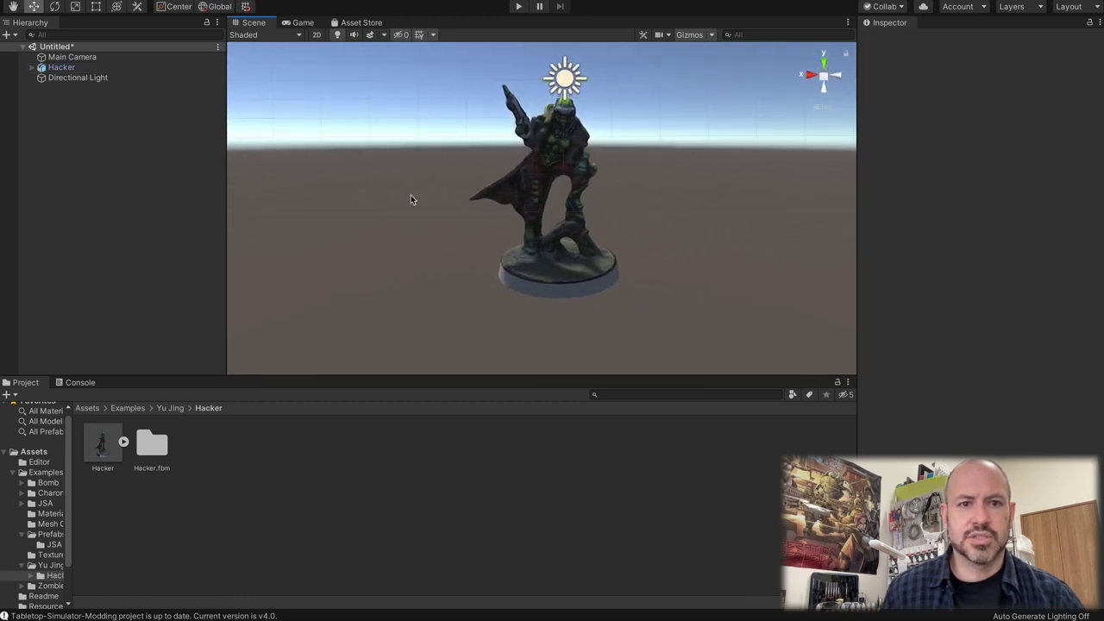
left_click(337, 36)
left_click_drag(586, 237, 562, 182, "alt")
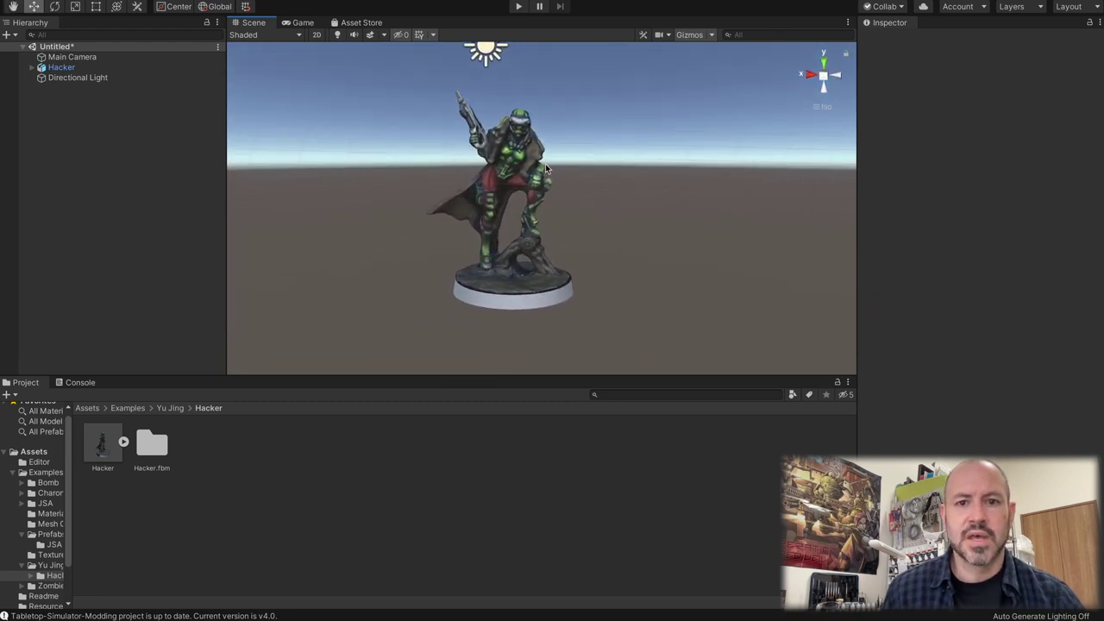
Step: Set the Hacker object's position to 0, 0, 0
left_click(517, 162)
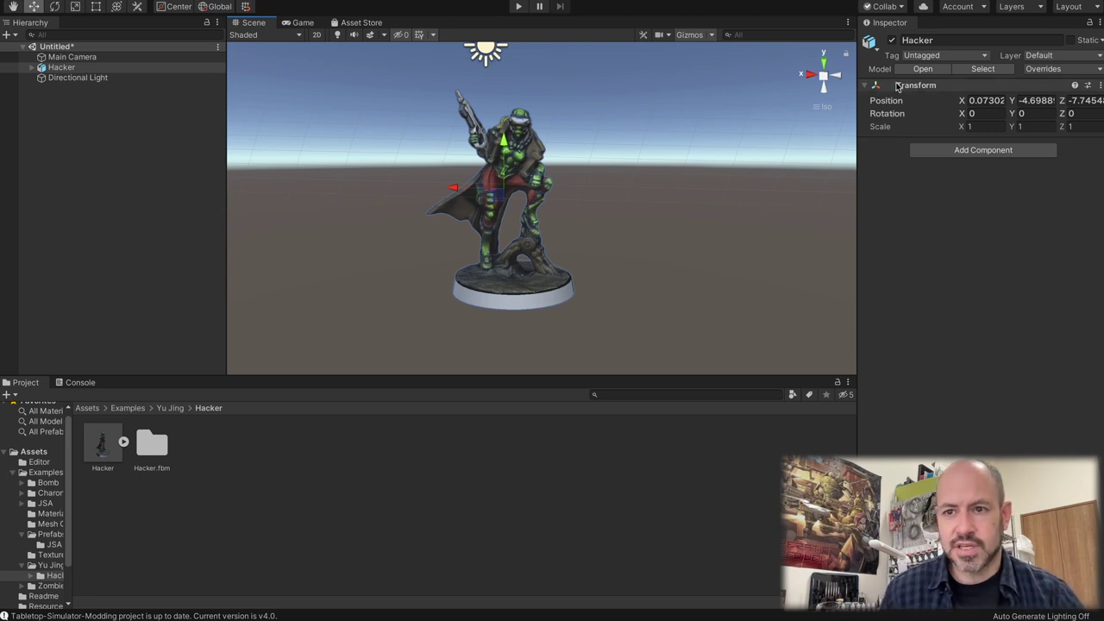
left_click(987, 101)
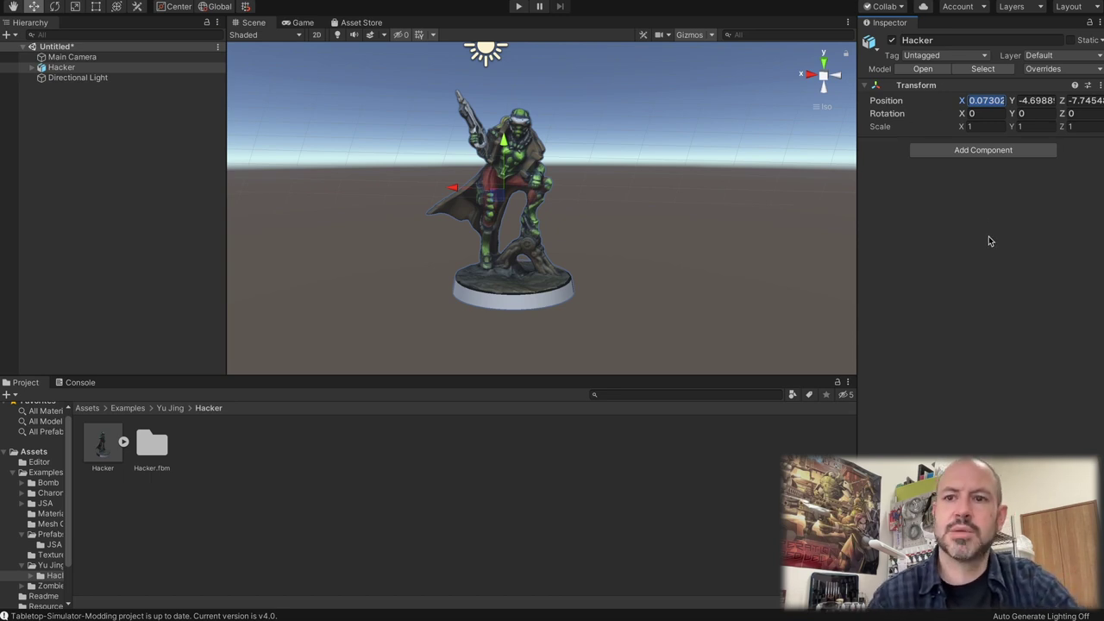
type("0")
key("Tab")
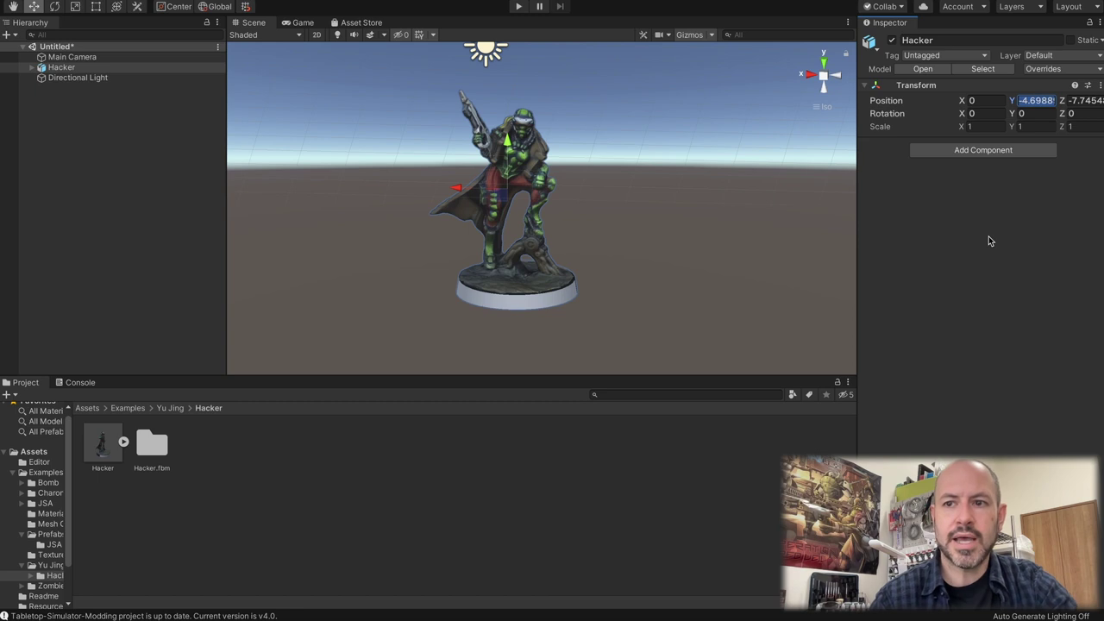
type("0")
key("Tab")
type("0")
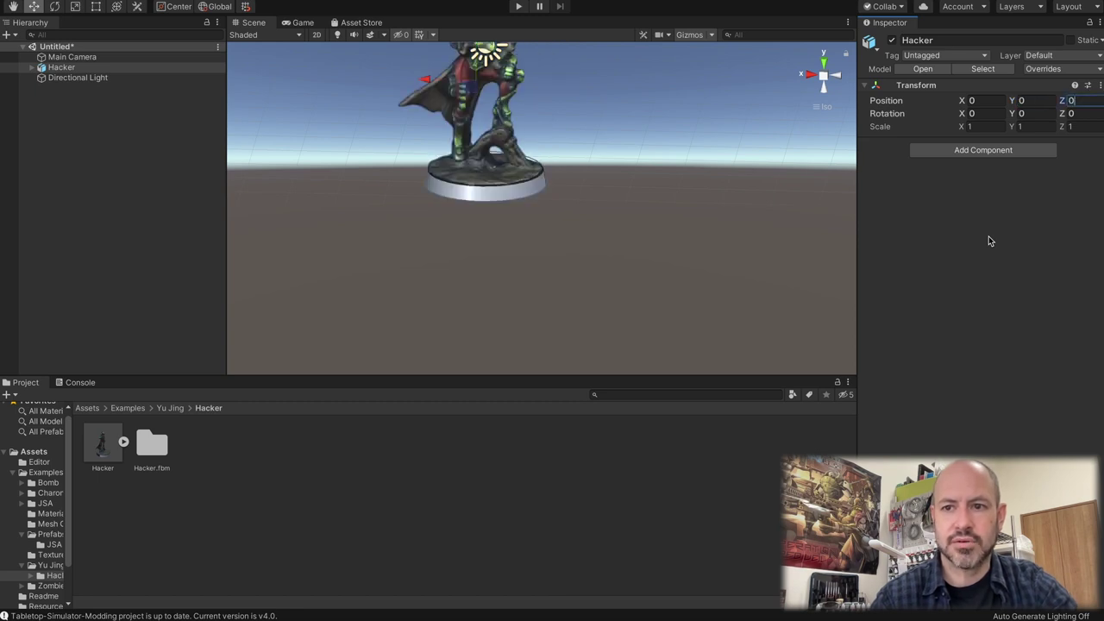
Step: Set the Hacker object's scale to 0.4 on the X, Y and Z axes
key("Tab")
key("Tab")
key("Tab")
key("Tab")
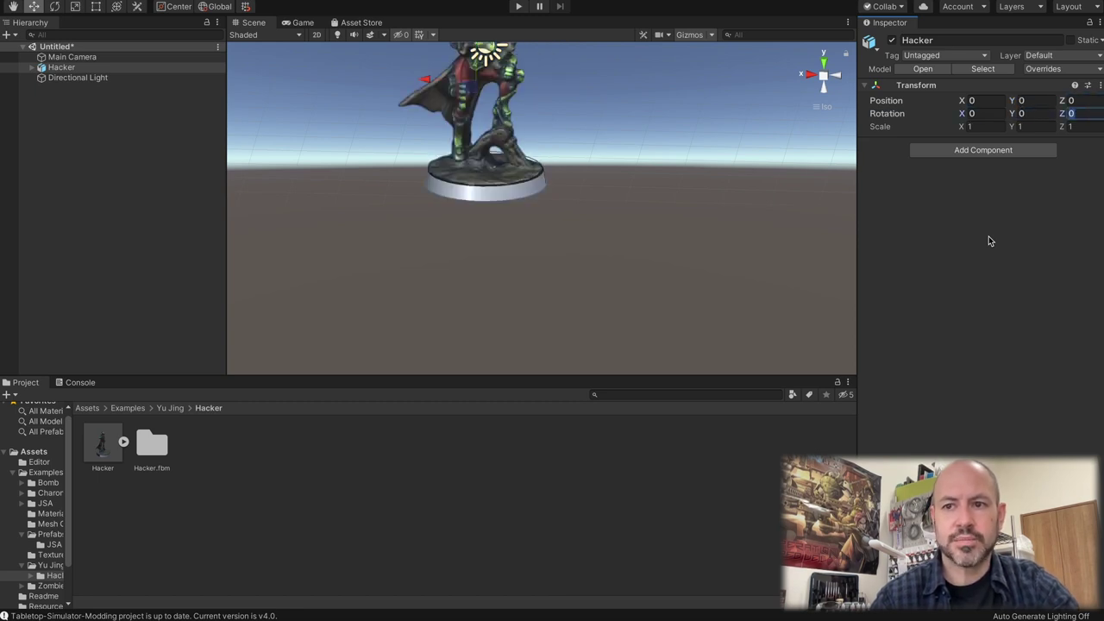
key("Tab")
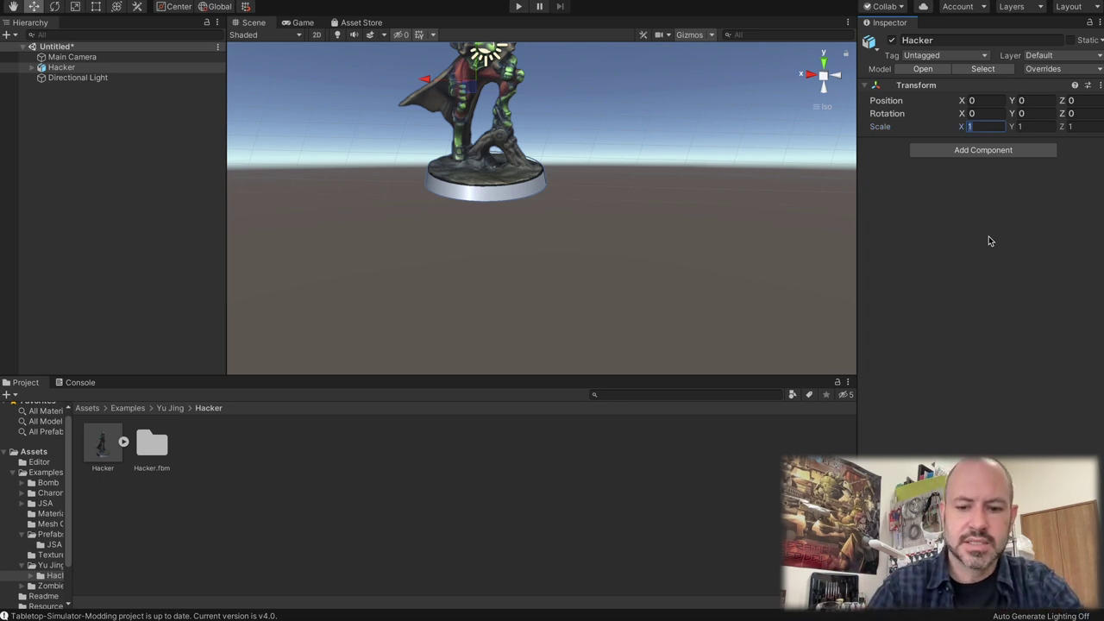
type("0.4")
key("Tab")
type("0.4")
key("Tab")
type("0.4")
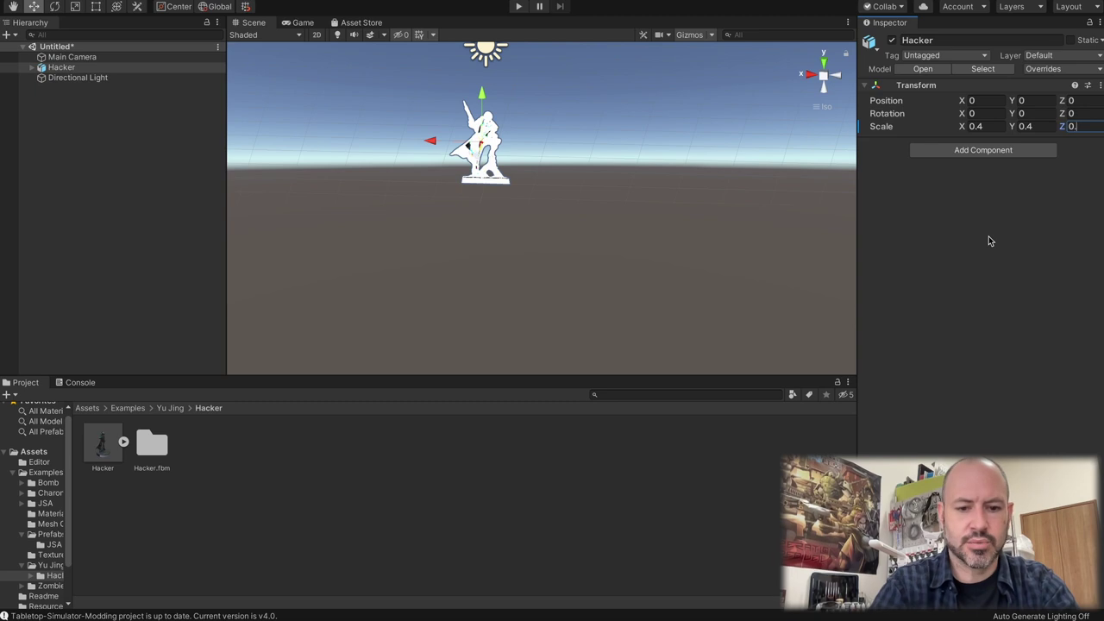
Step: Check the rescaled Hacker miniature unselected in the scene, and select it again
left_click(711, 239)
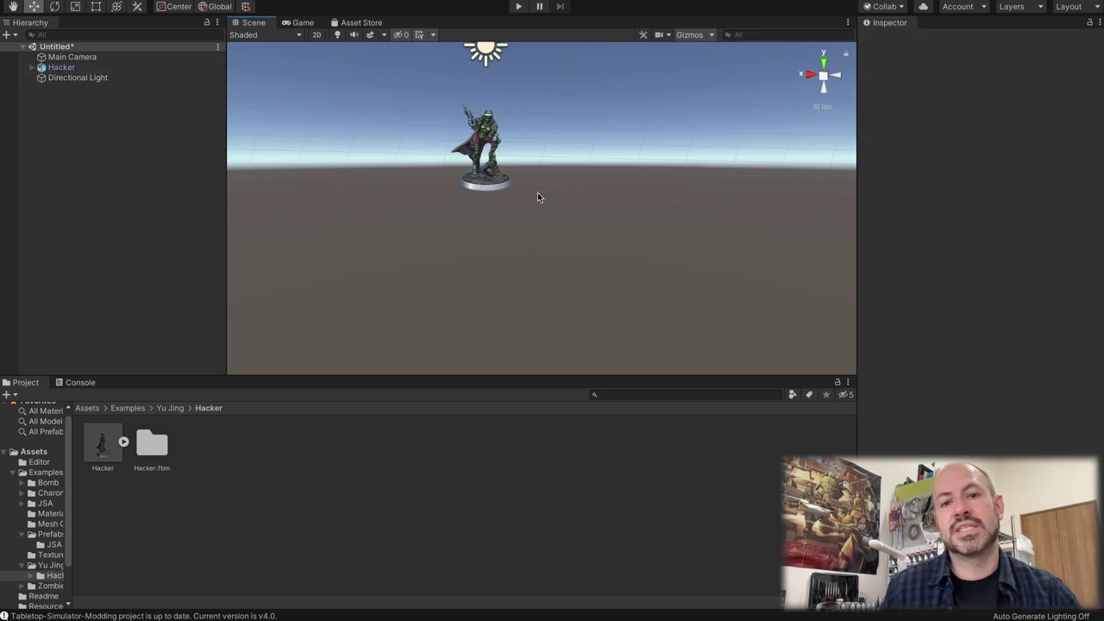
middle_click_drag(536, 192, 586, 254)
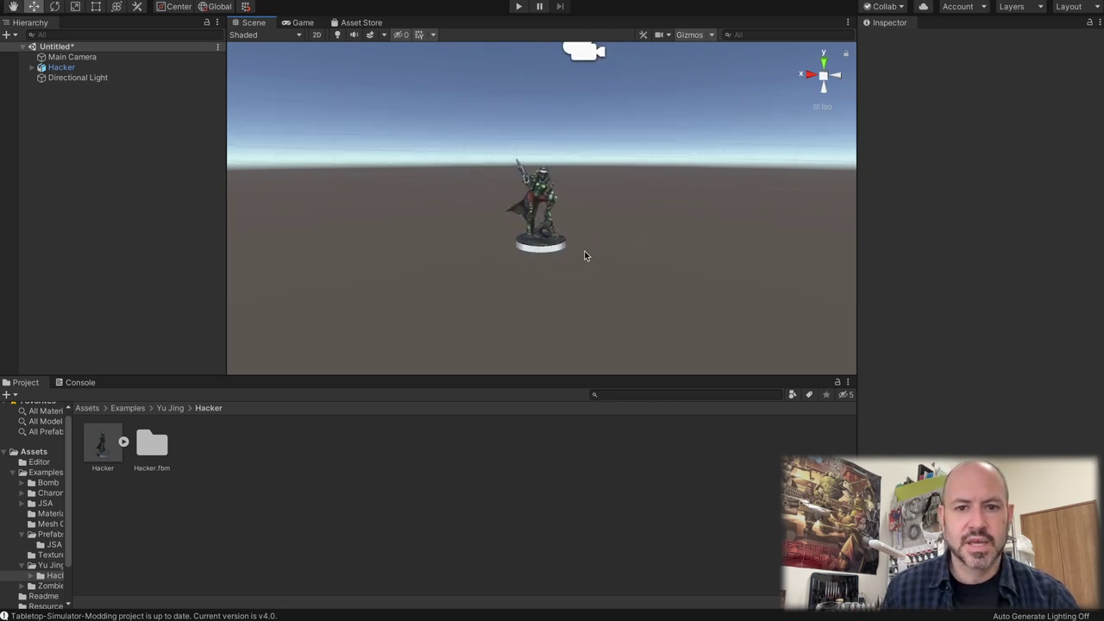
left_click(542, 190)
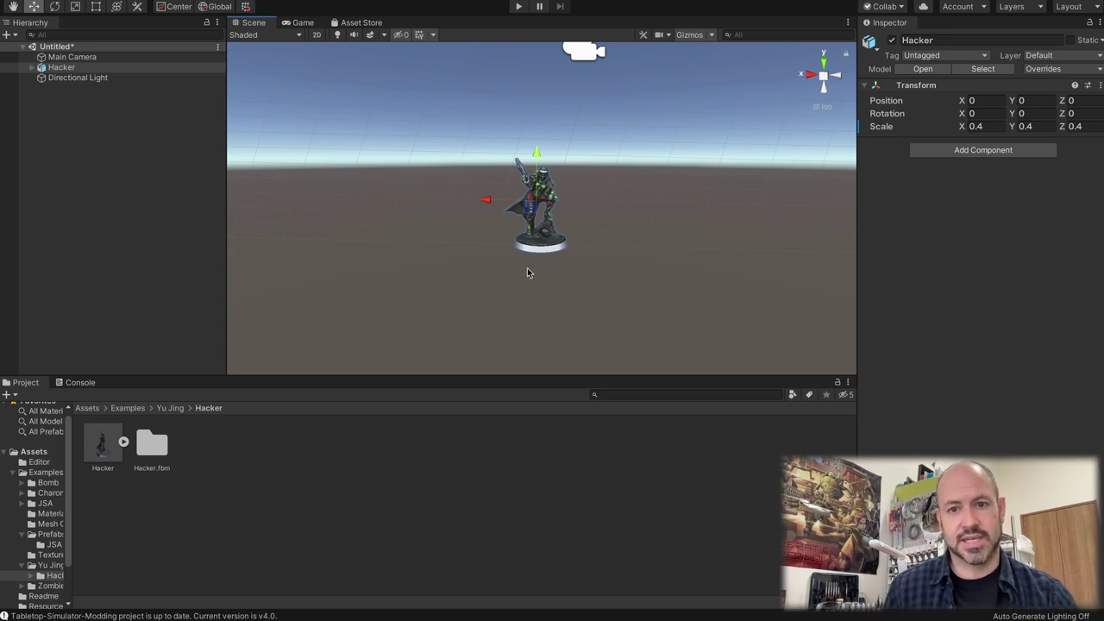
Step: Add a Cylinder 3D object to the scene as a top-level object
left_click(618, 271)
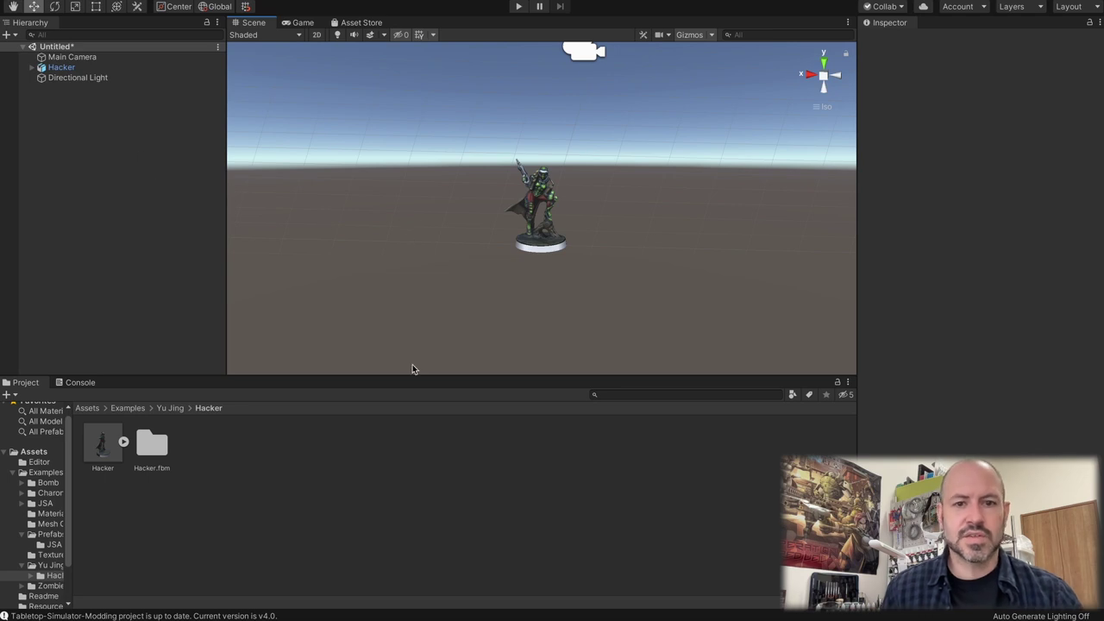
left_click(129, 0)
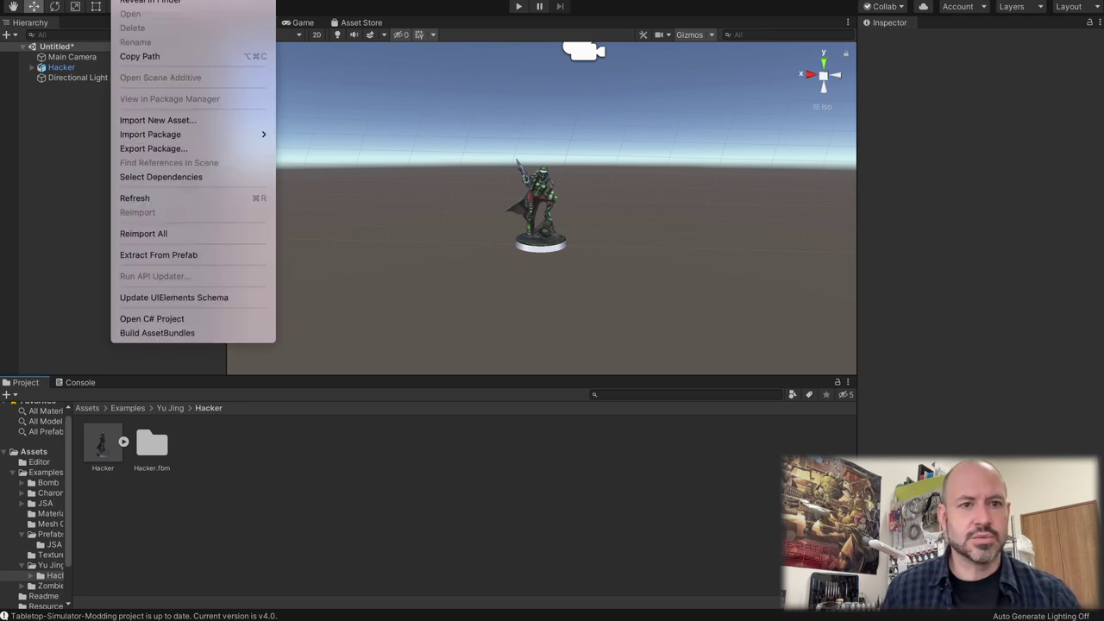
mouse_move(172, 0)
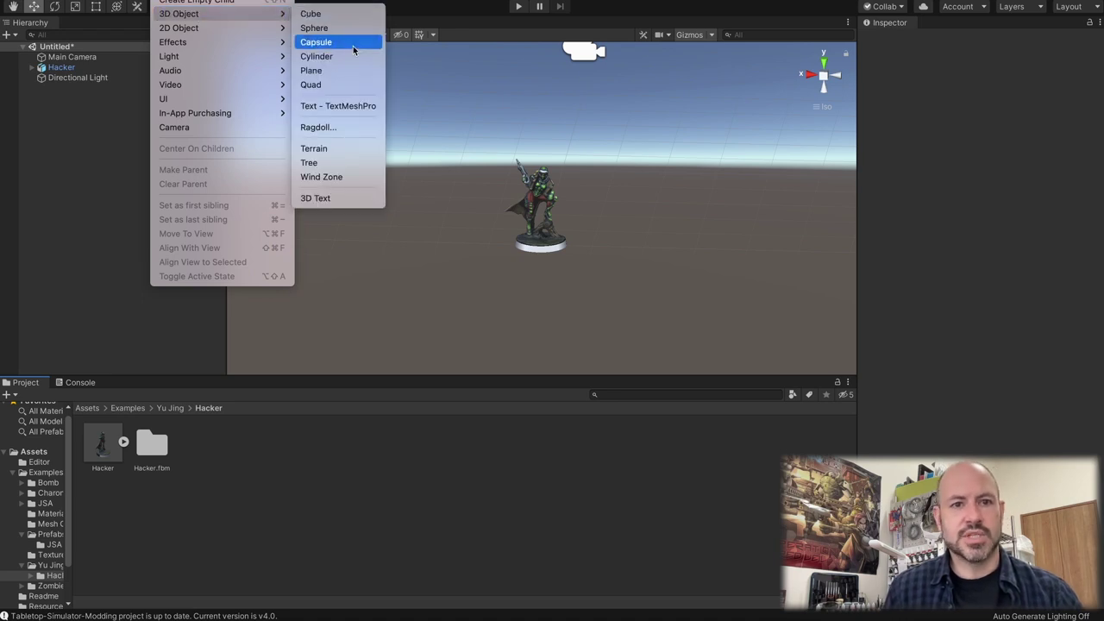
left_click(345, 56)
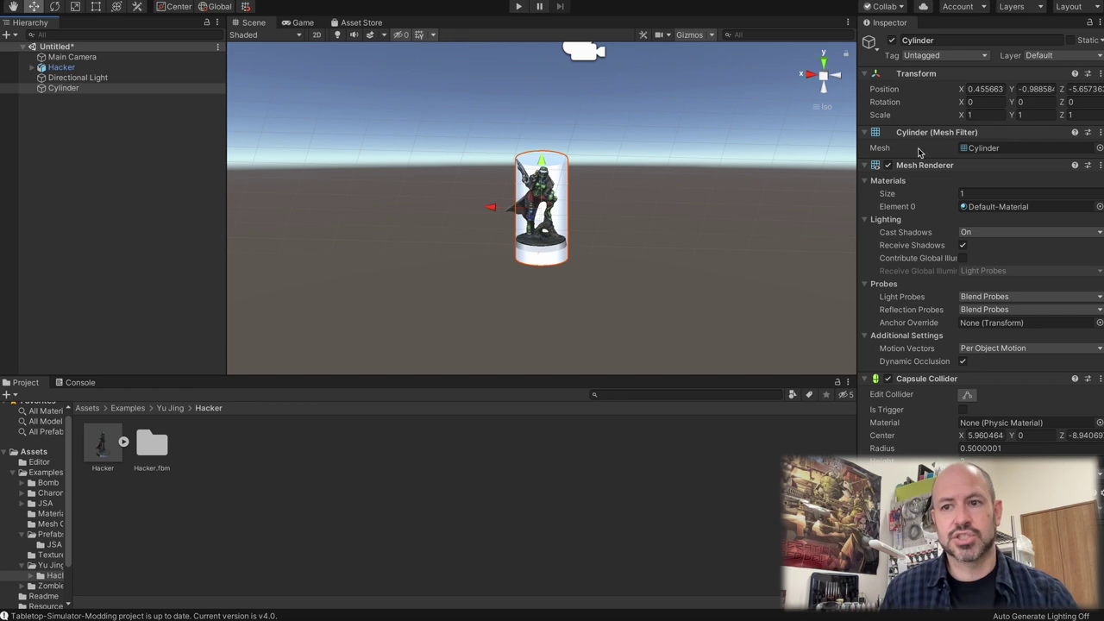
Step: Set the cylinder's position to X 0, Y 0.1, Z 0
left_click(987, 89)
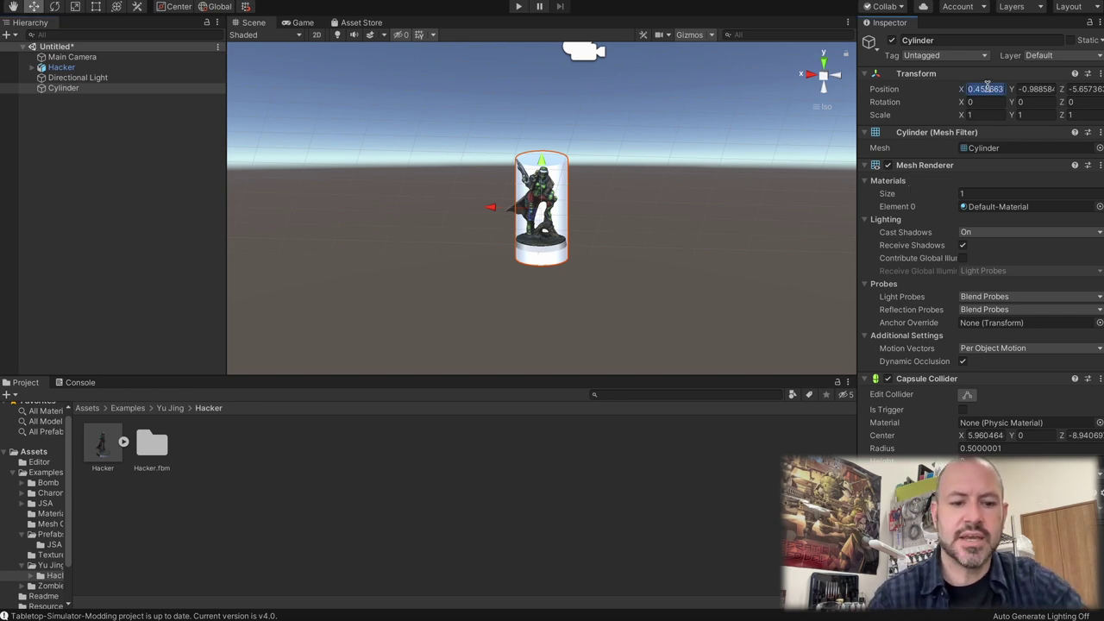
type("0")
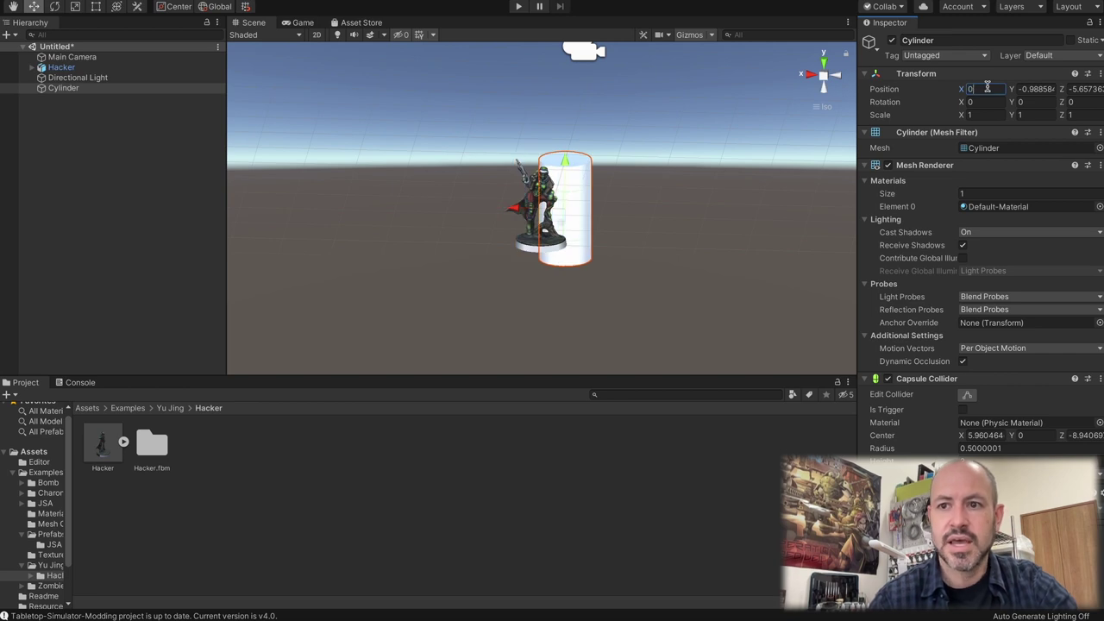
key("Tab")
type("0.1")
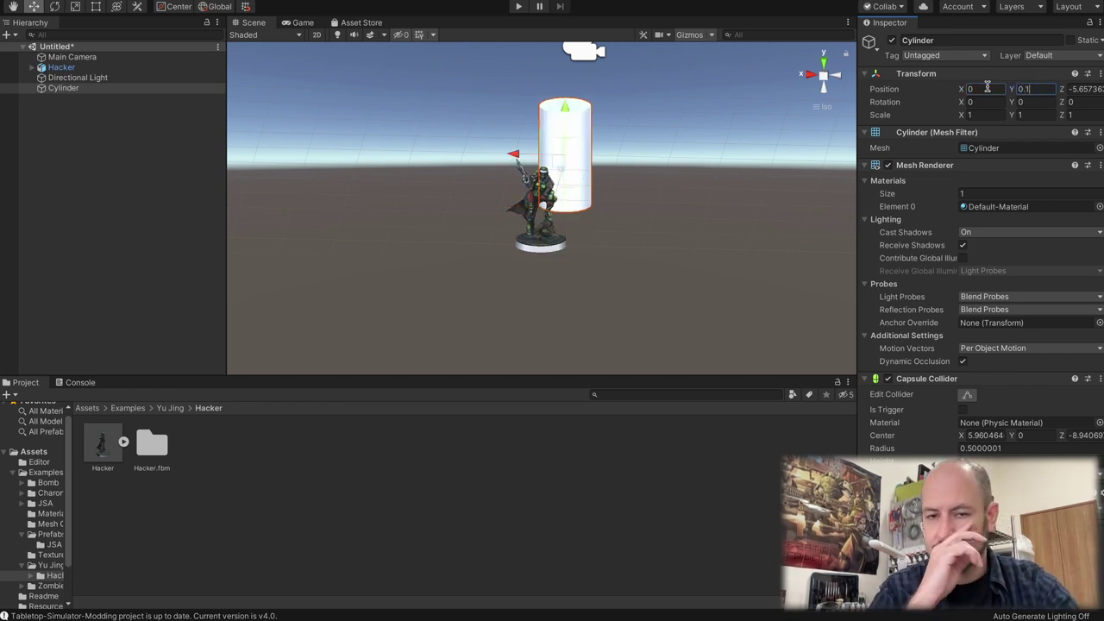
key("Tab")
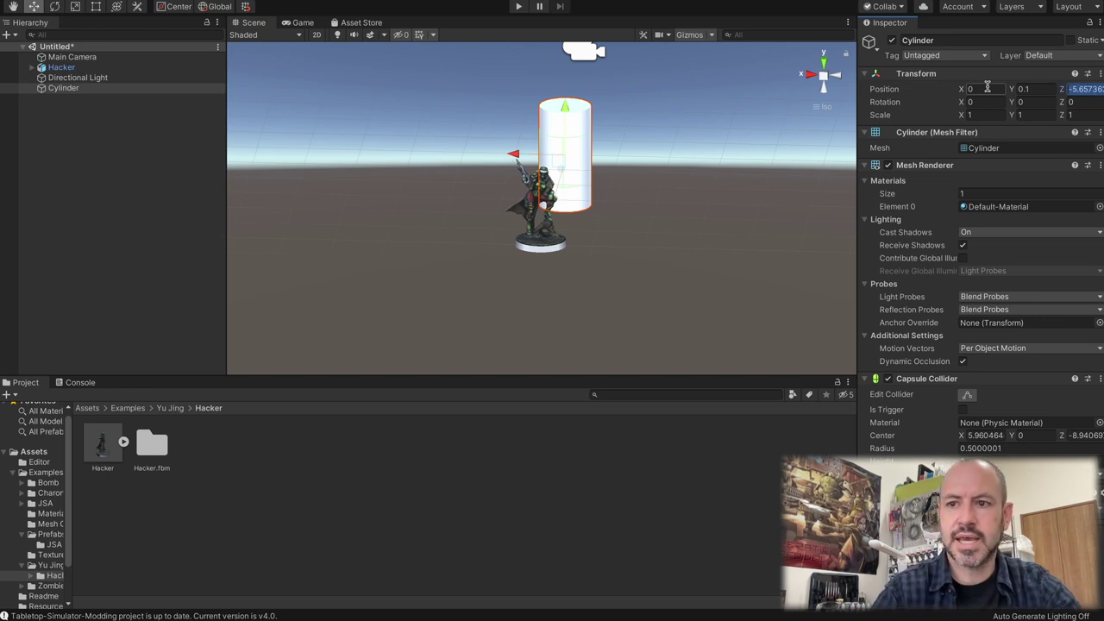
type("0")
Step: Set the cylinder's scale to X 0.7, Y 0.1, Z 0.7 and check its fit against the miniature's base unselected
key("Tab")
key("Tab")
key("Tab")
key("Tab")
key("Tab")
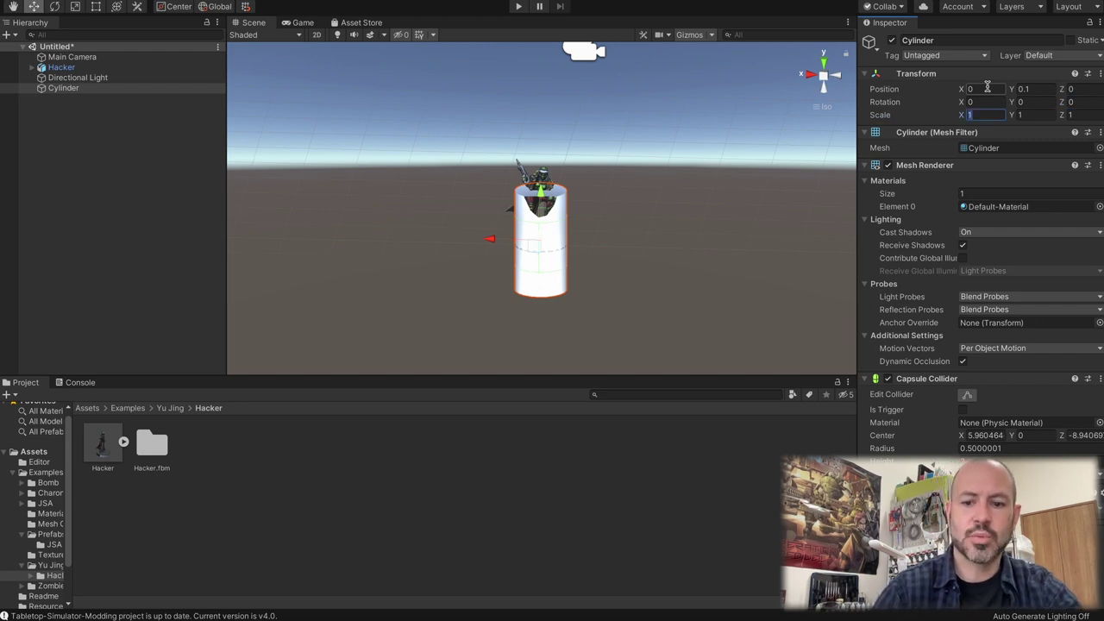
type("0.7")
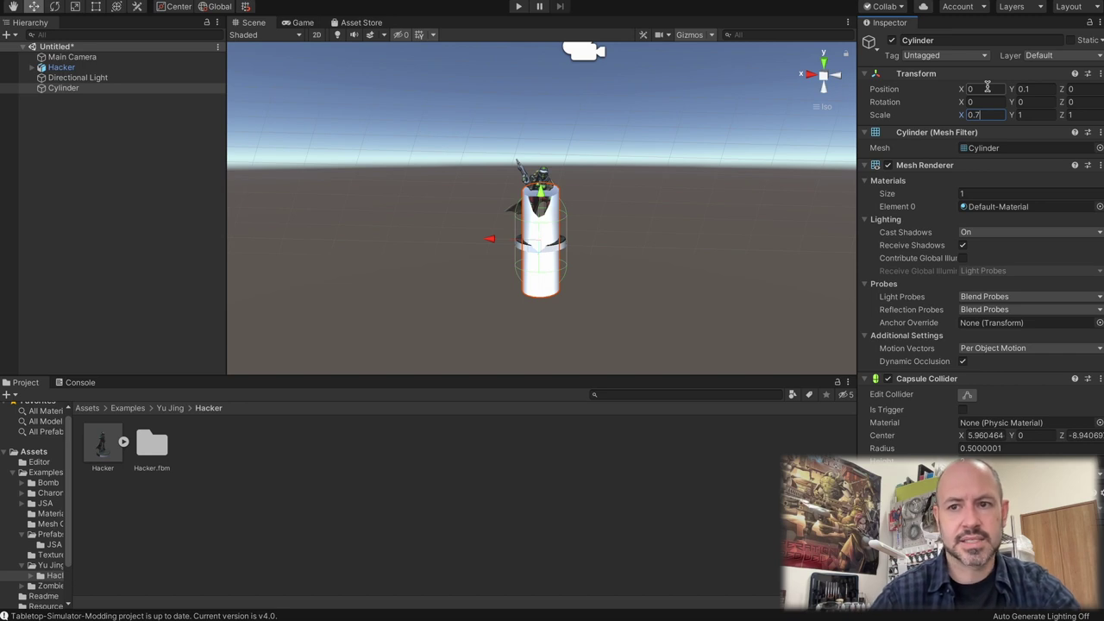
key("Tab")
type("0.1")
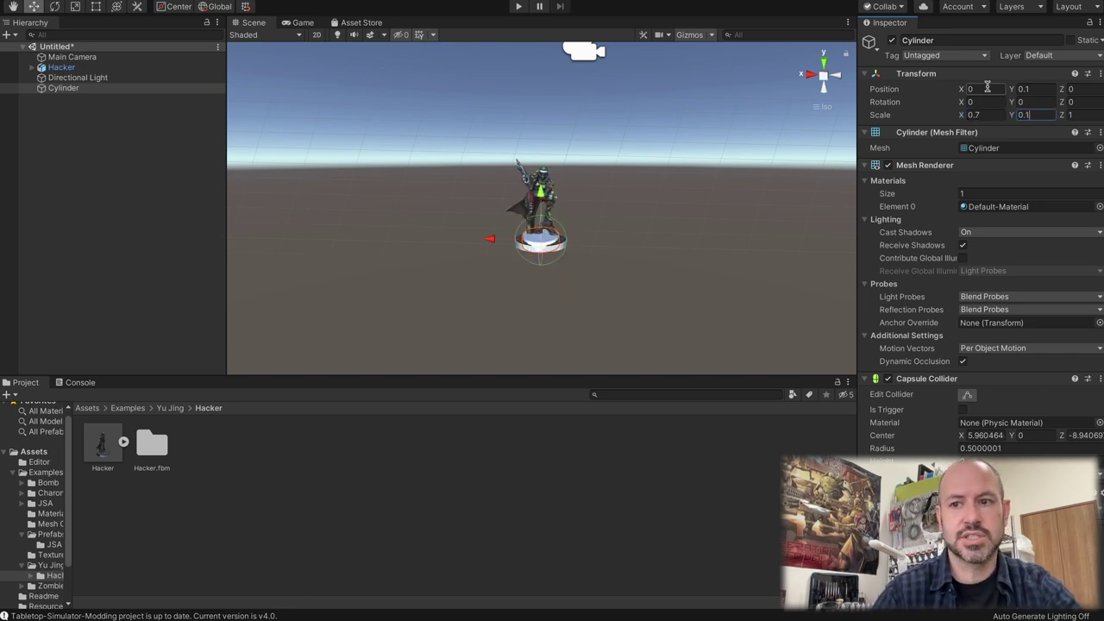
key("Tab")
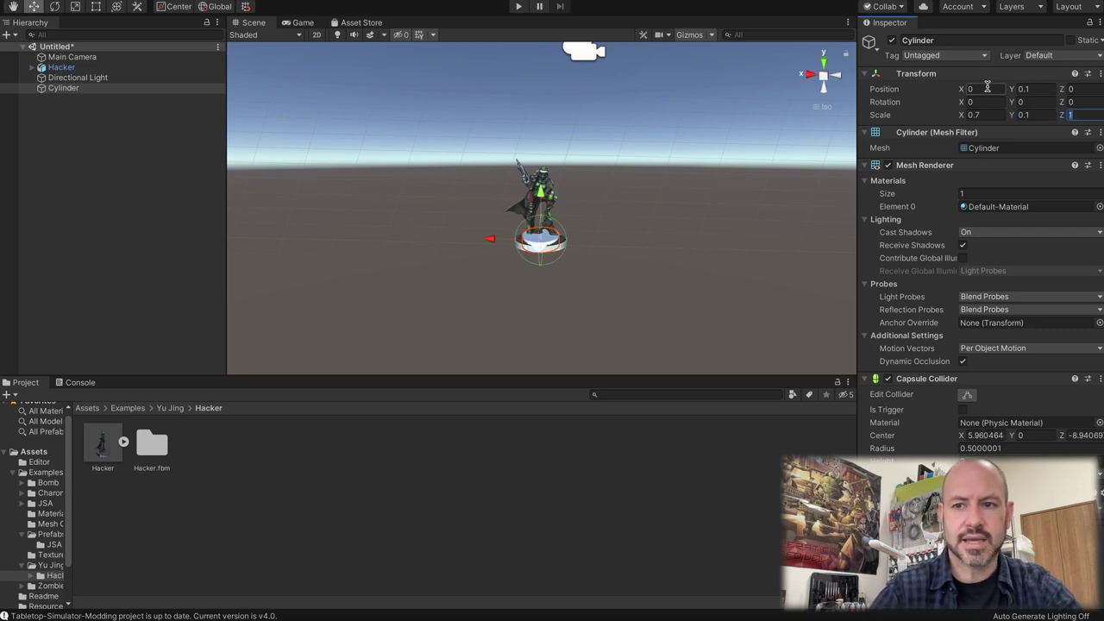
type("0.7")
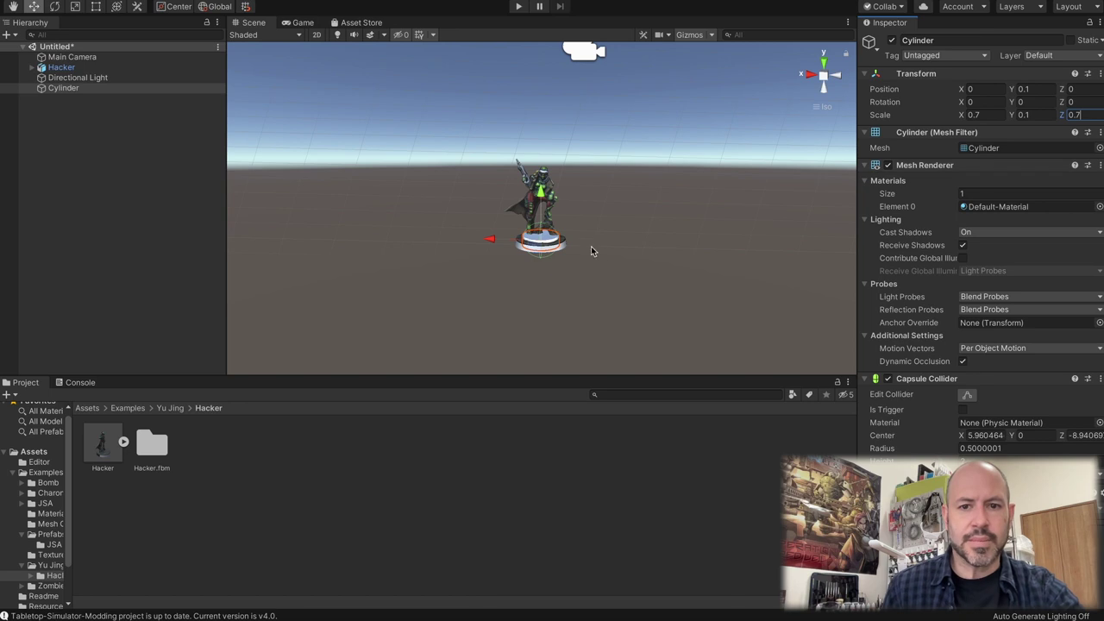
mouse_move(608, 250)
left_mouse_down("alt")
mouse_move(613, 285)
mouse_move(605, 98)
mouse_move(633, 217)
mouse_move(654, 195)
mouse_move(523, 239)
mouse_move(441, 215)
mouse_move(599, 259)
mouse_move(616, 298)
mouse_move(599, 239)
mouse_move(629, 235)
mouse_move(615, 241)
left_mouse_up("alt")
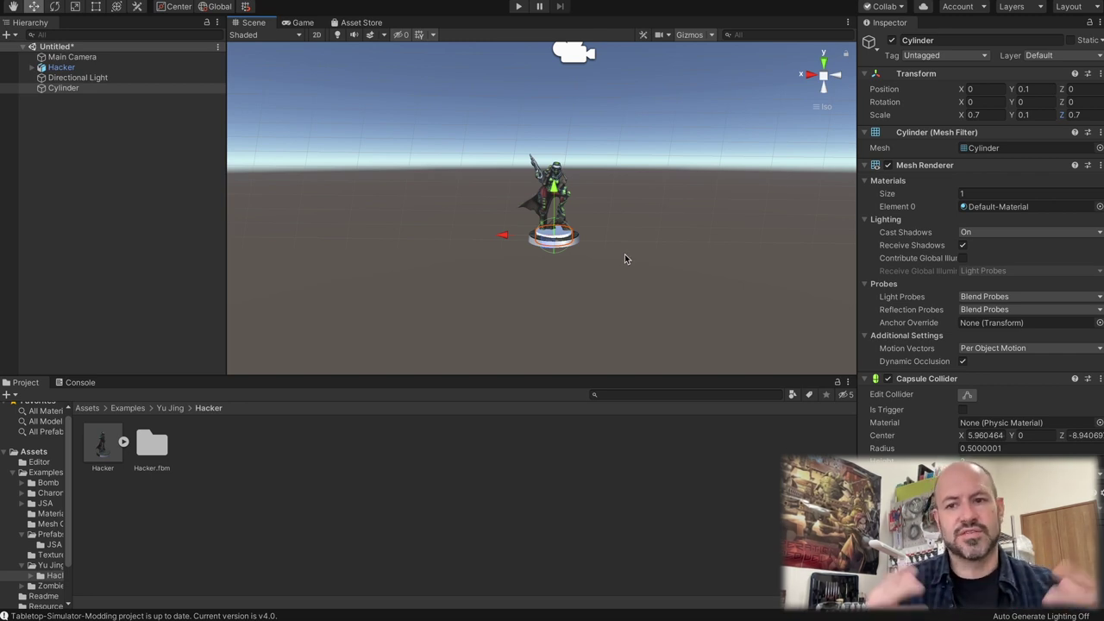
left_click(570, 261)
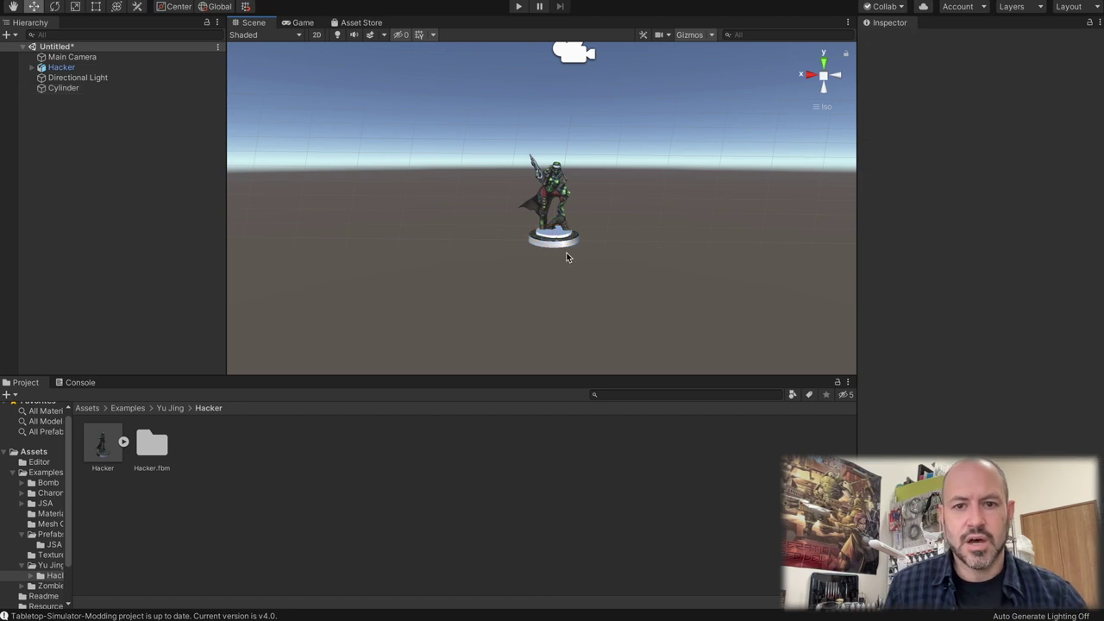
Step: Remove the Mesh Renderer and Capsule Collider components from the cylinder
left_click(559, 238)
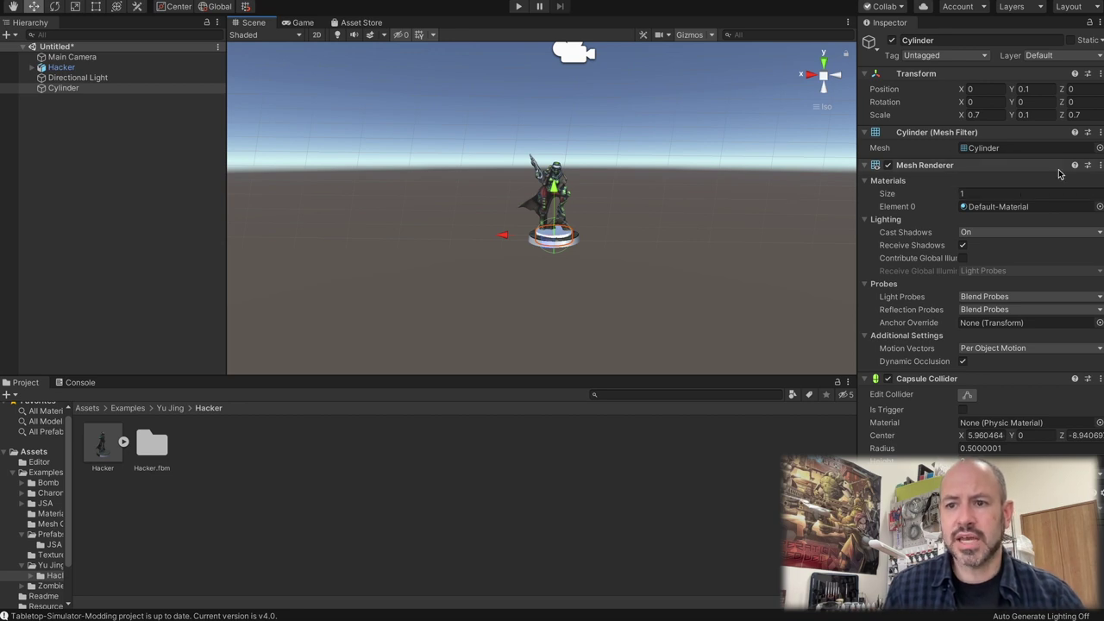
left_click(1100, 168)
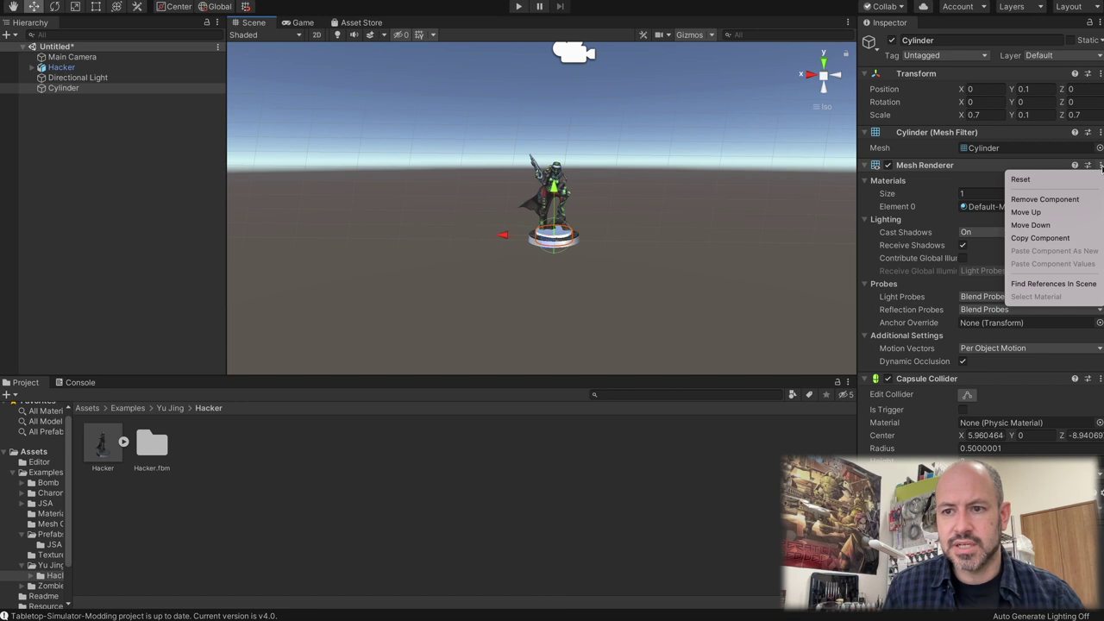
left_click(1044, 199)
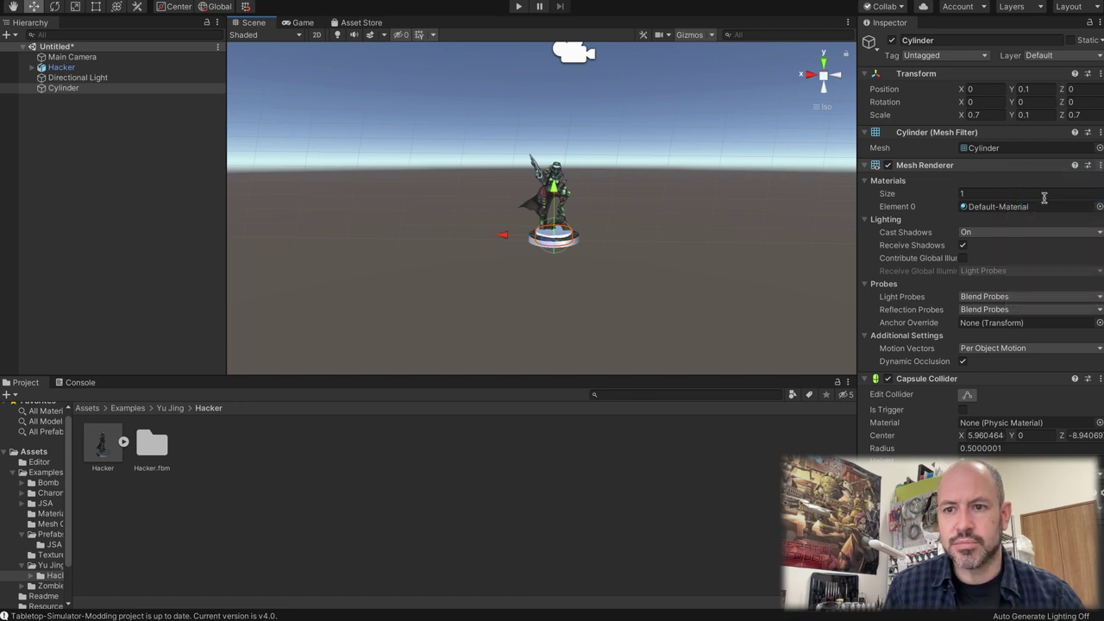
left_click(1100, 165)
left_click(1065, 199)
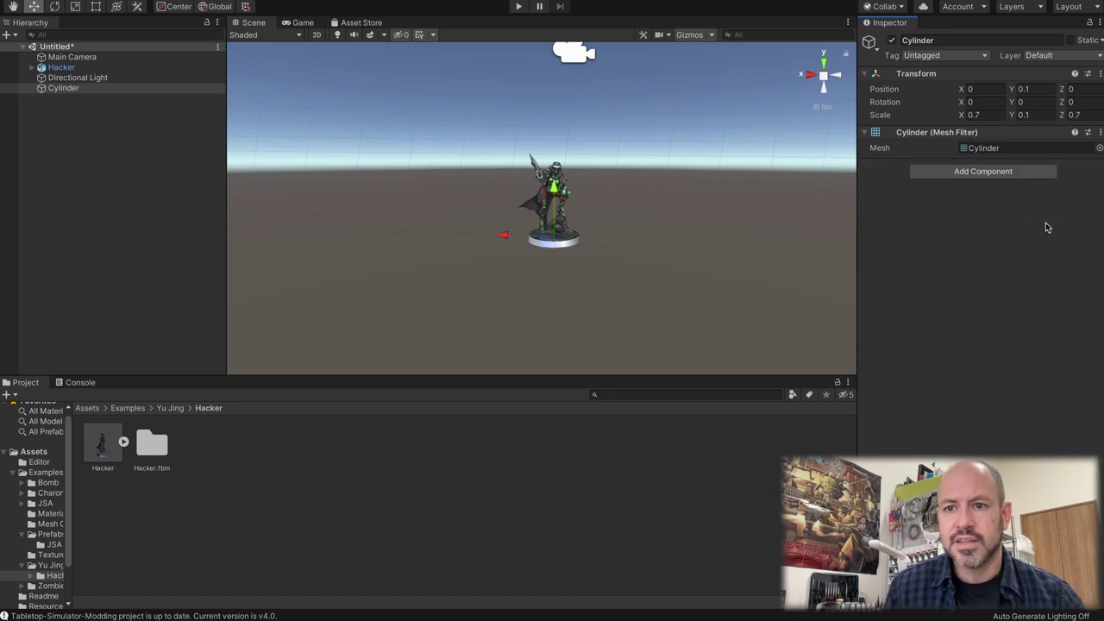
Step: Add a Mesh Collider component to the cylinder and rename the object "Mesh collider 25mm"
left_click(971, 173)
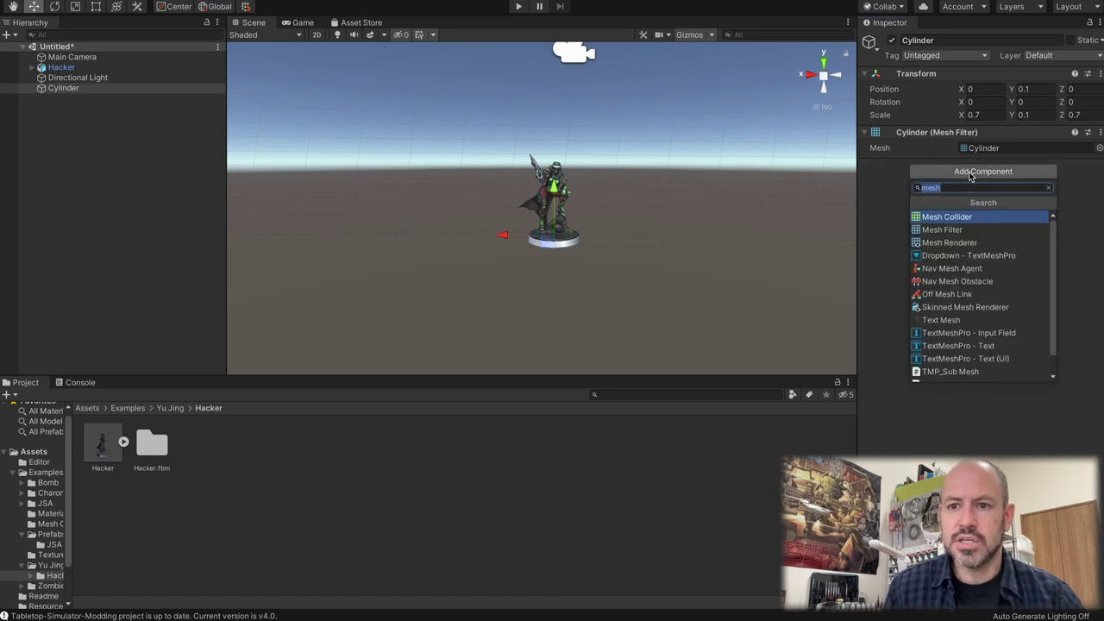
left_click(967, 219)
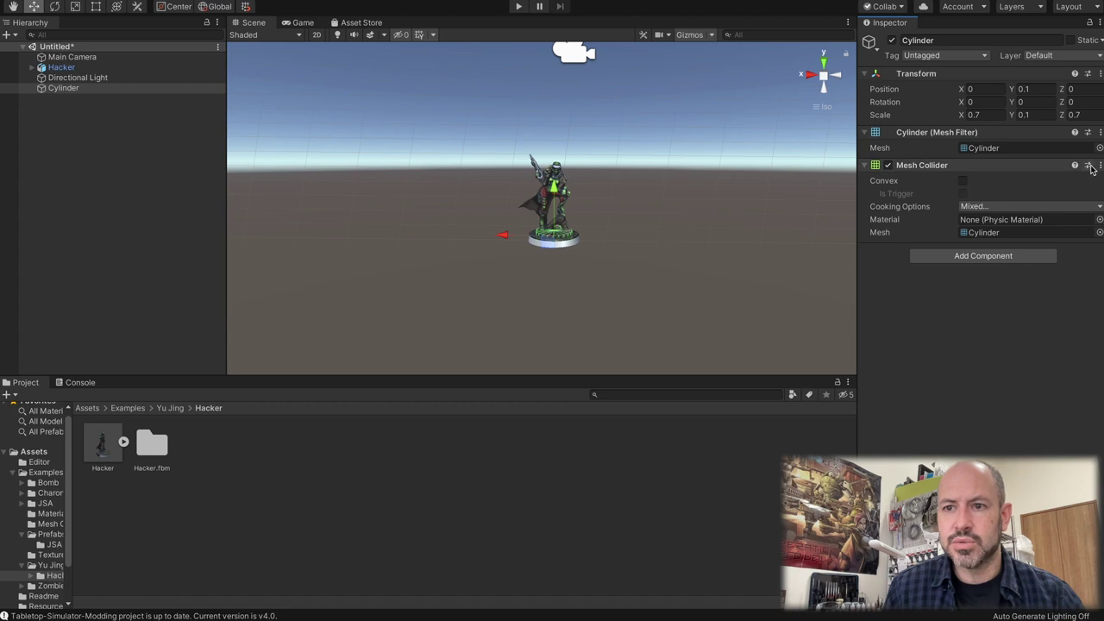
left_click(919, 41)
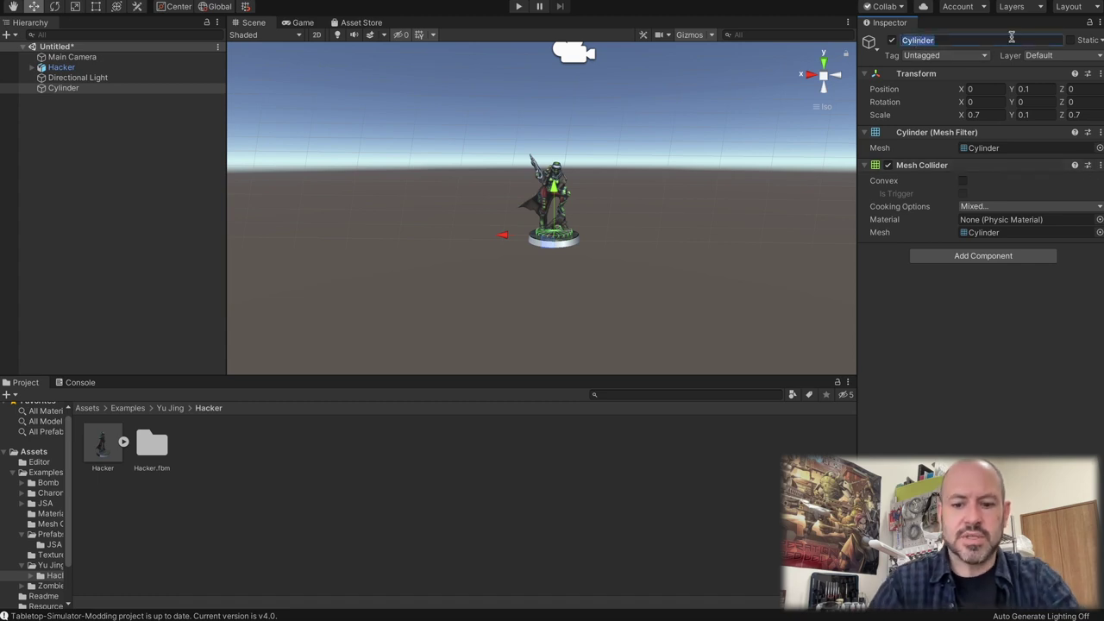
type("Mesh collider 25mm")
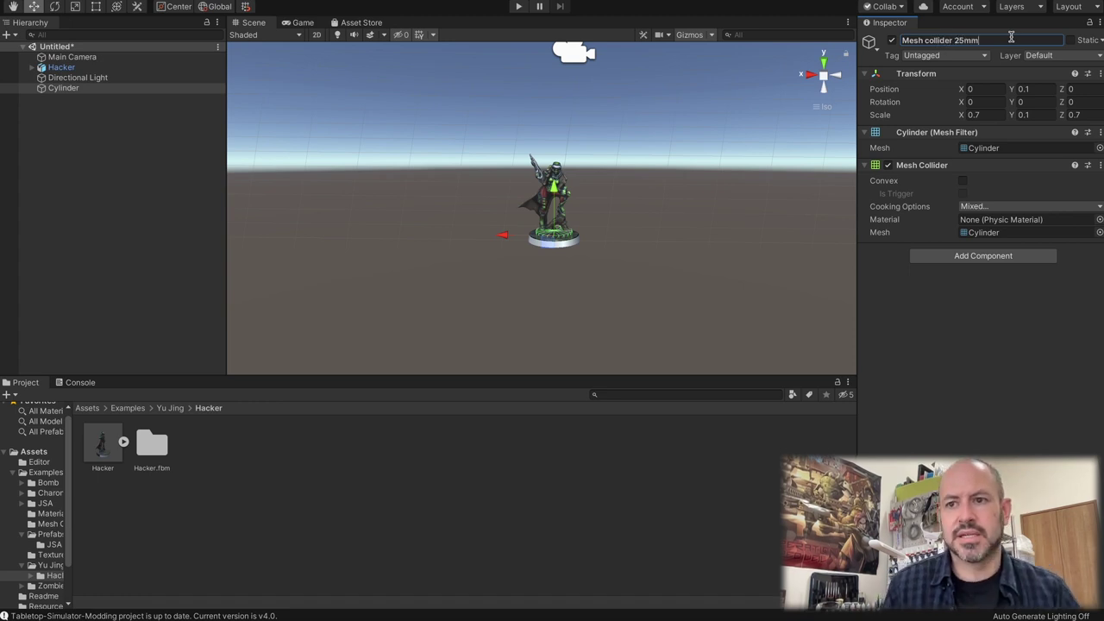
key("Return")
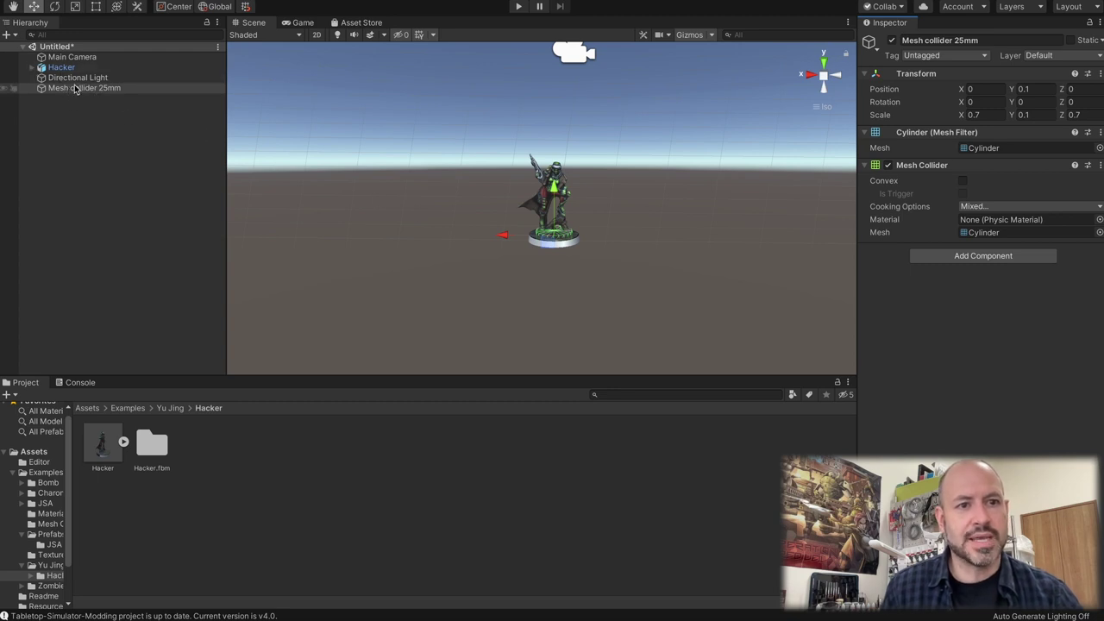
Step: Unpack the Hacker prefab and make Mesh collider 25mm its child, directly after S2_Base_25mm018
left_click(32, 69)
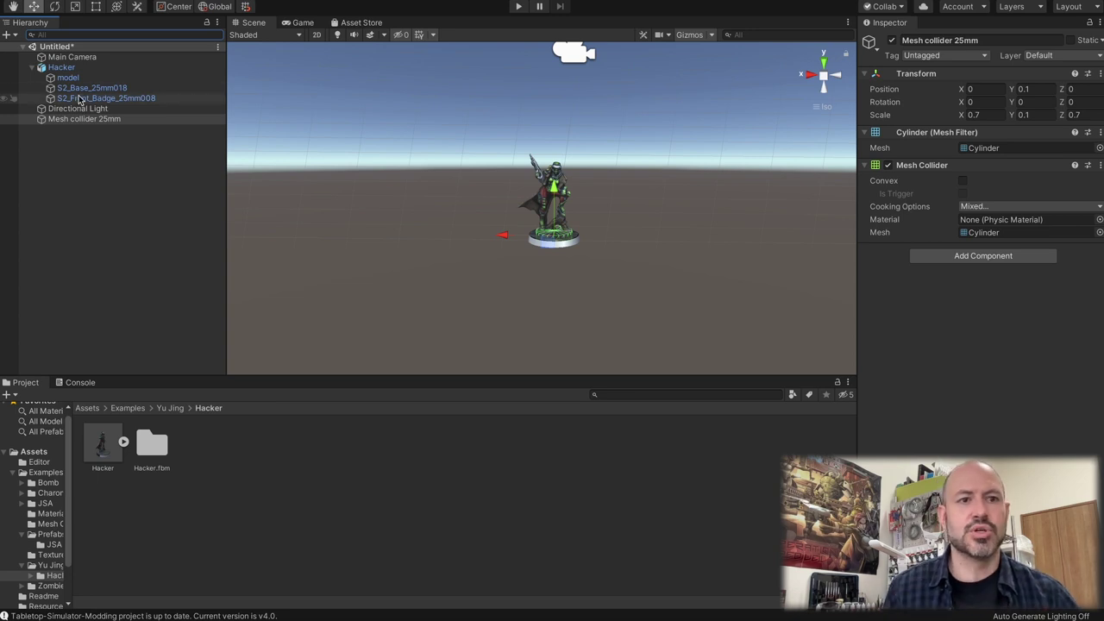
right_click(66, 71)
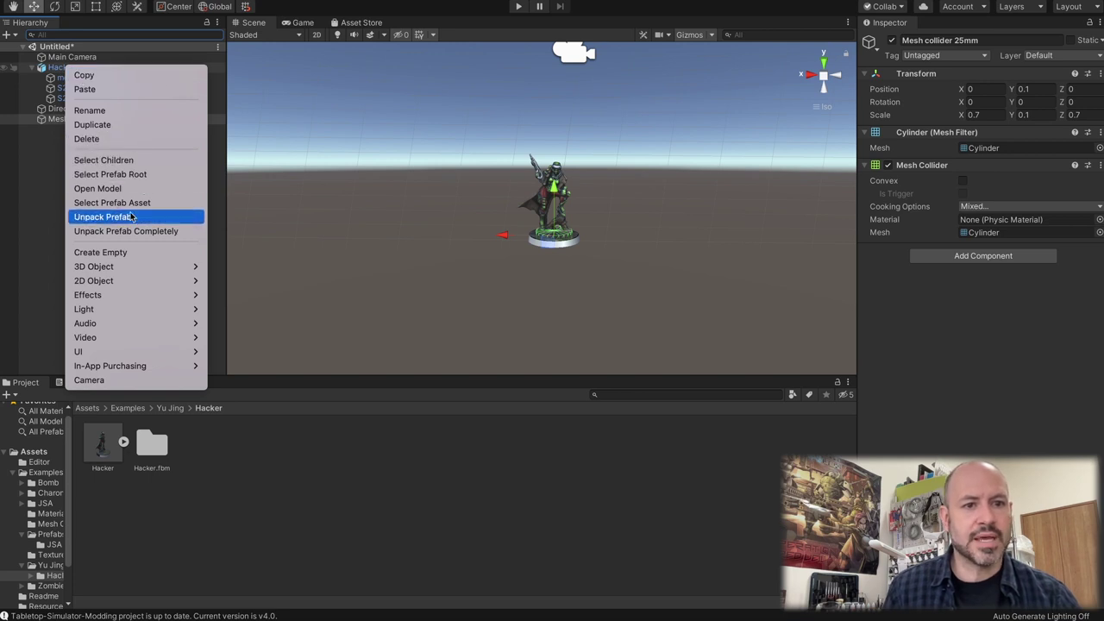
left_click(103, 217)
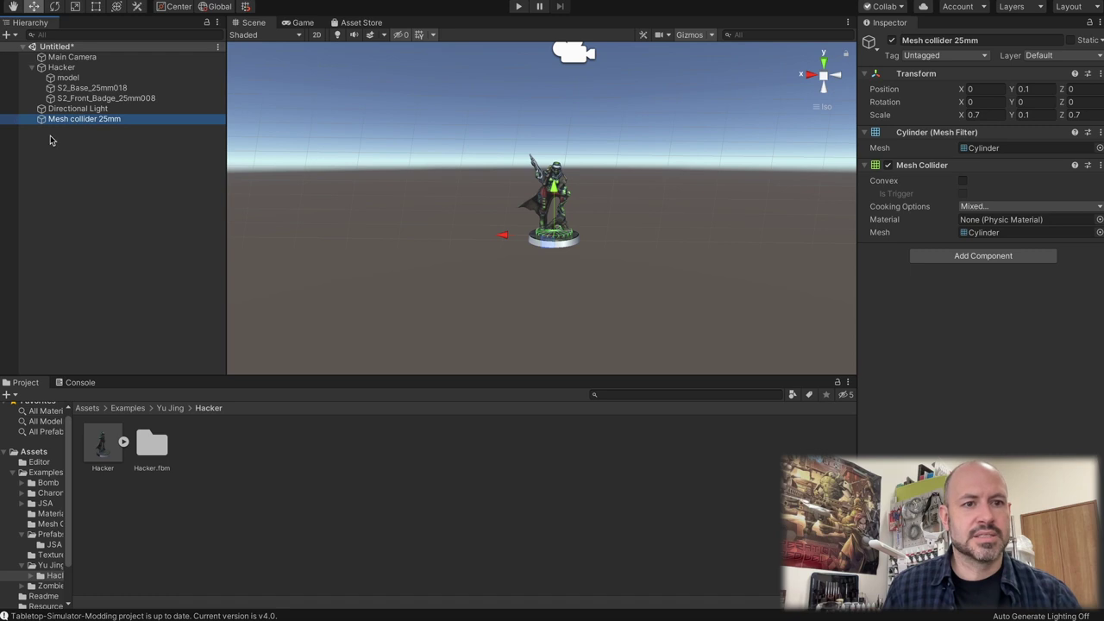
left_click_drag(61, 122, 67, 100)
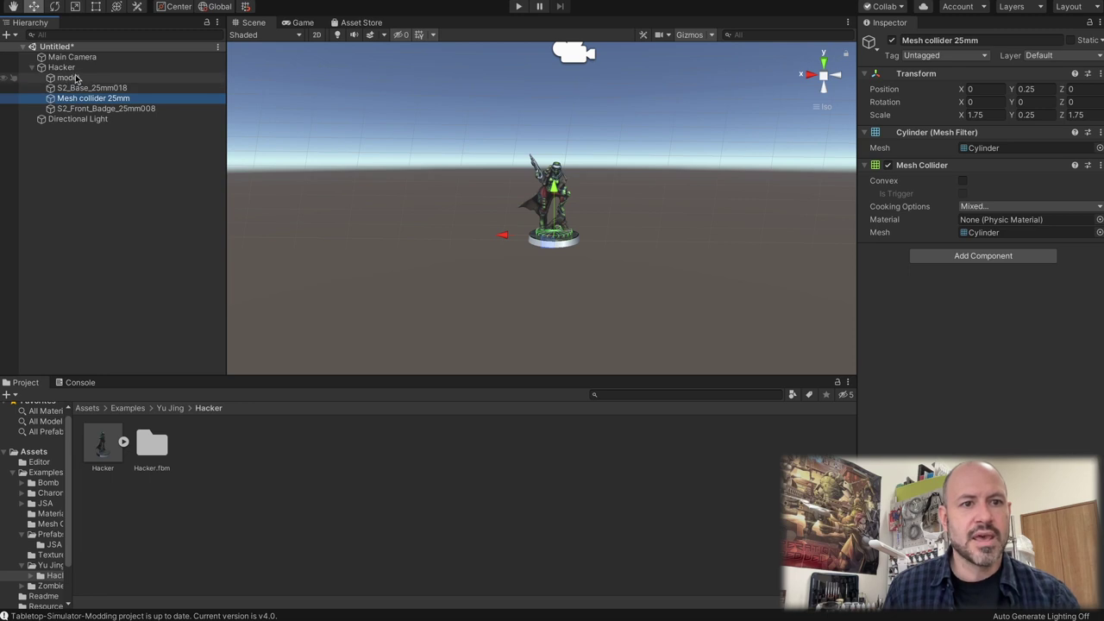
Step: Move S2_Front_Badge_25mm008 to be the first child of Hacker, and select the Hacker parent object
left_click(110, 109)
left_click_drag(101, 112, 102, 74)
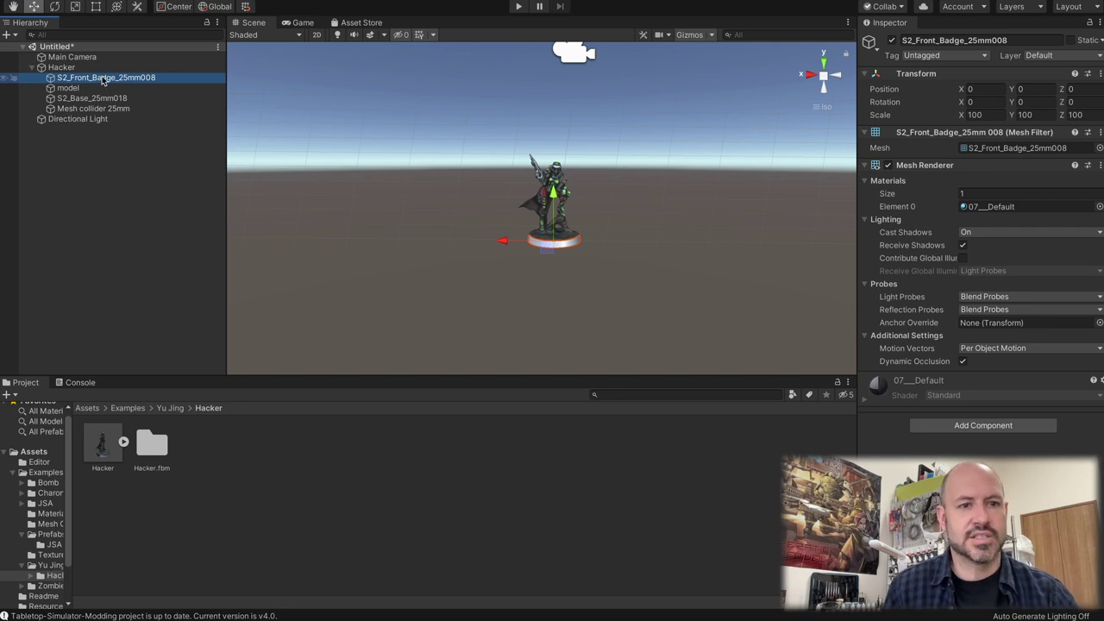
left_click(61, 68)
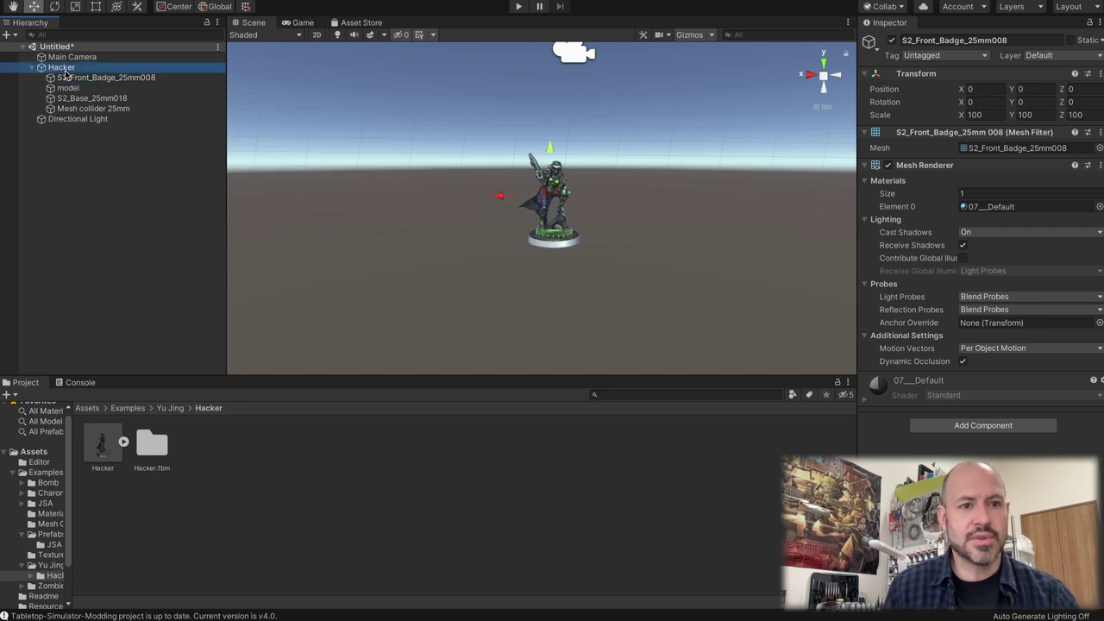
Step: Create a new folder named "Yu Jing" inside the Assets/Examples/Prefabs folder
scroll(33, 535, "up", 1)
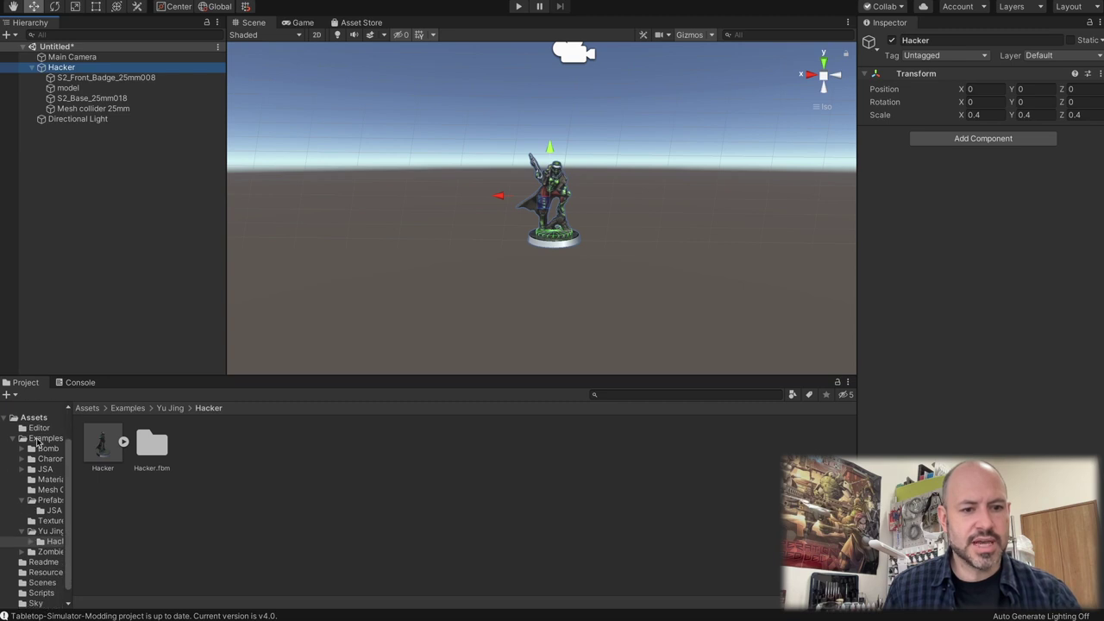
scroll(38, 499, "down", 3)
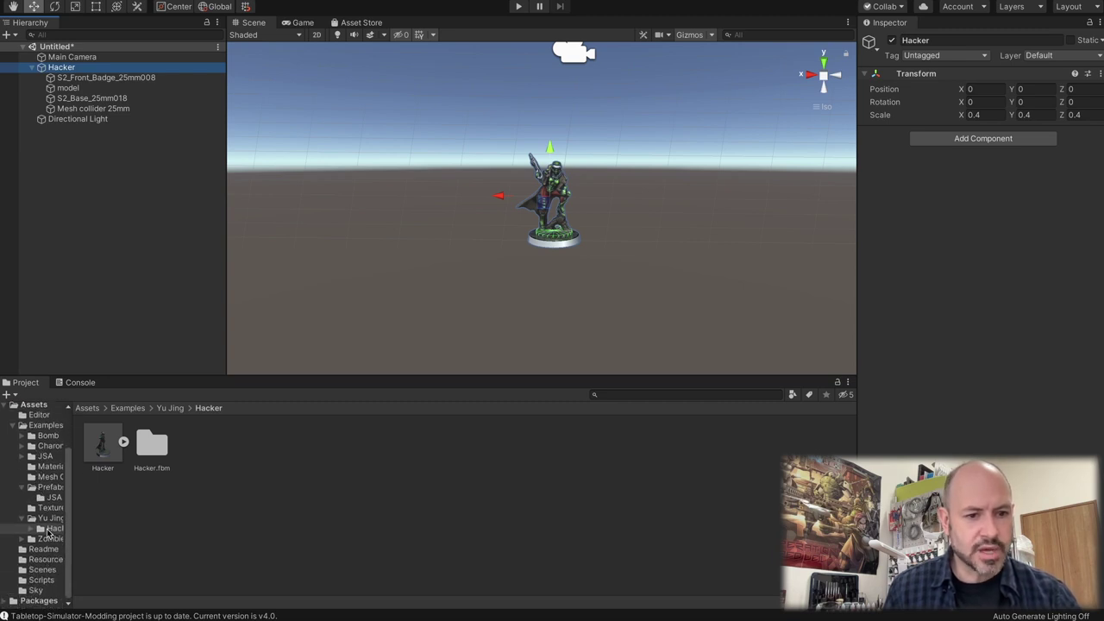
left_click(51, 489)
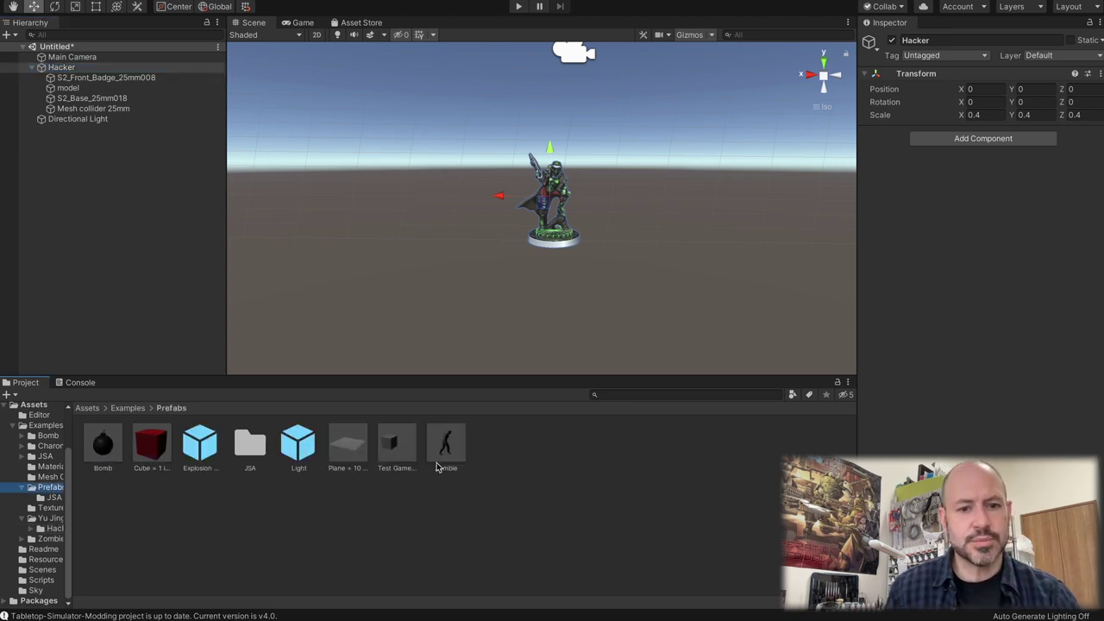
right_click(511, 502)
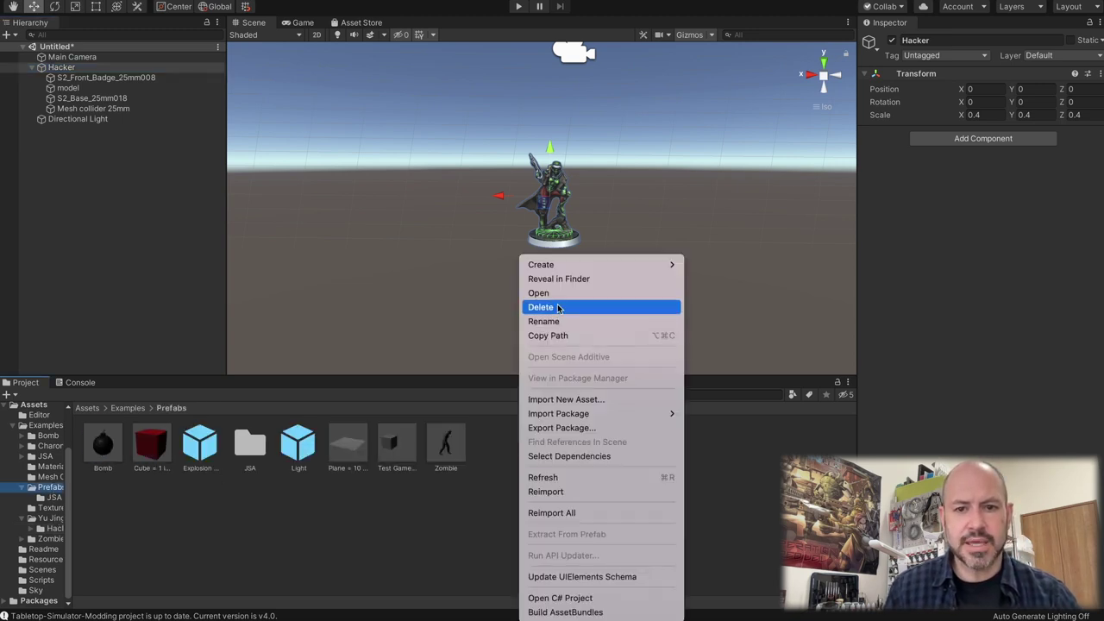
mouse_move(563, 266)
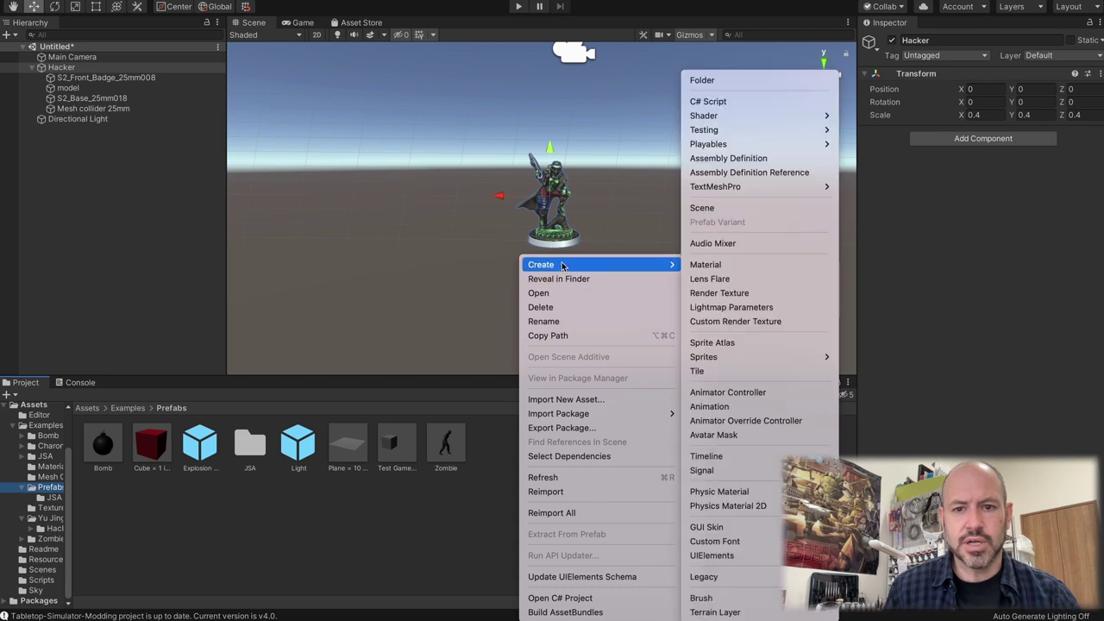
left_click(718, 81)
type("Y")
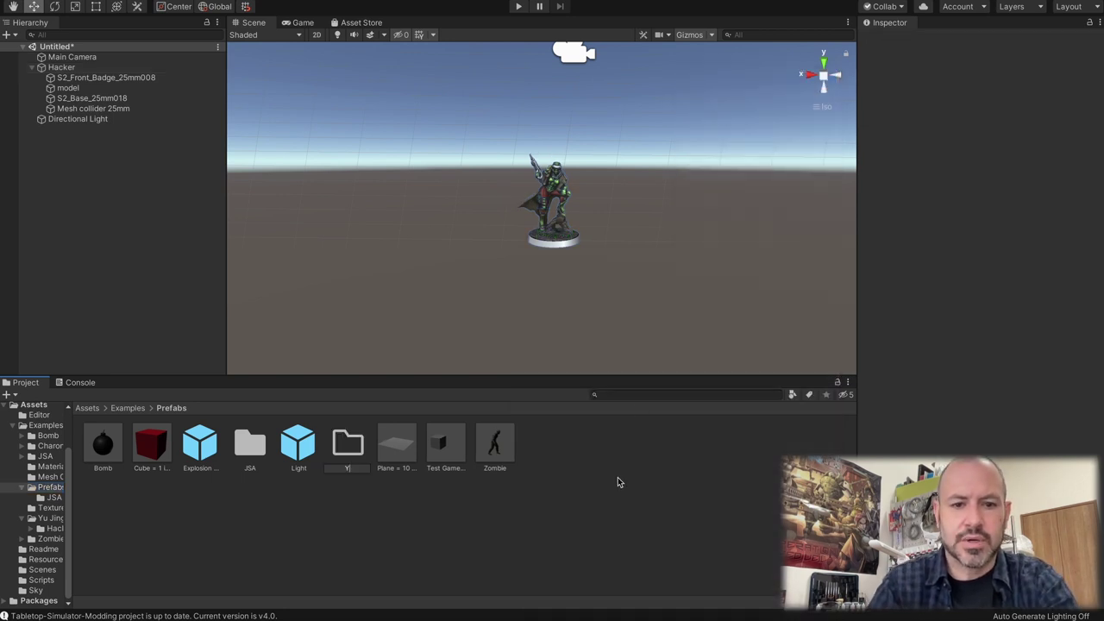
type("u Jing")
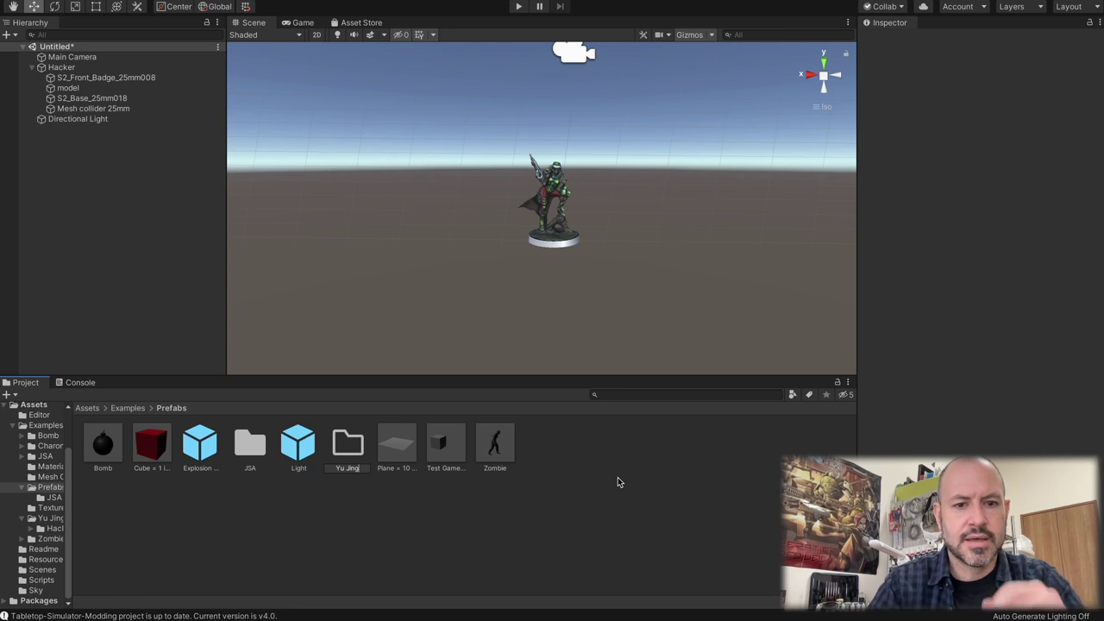
key("Return")
Step: Save the Hacker object from the scene as a prefab in the Prefabs/Yu Jing folder
double_click(451, 441)
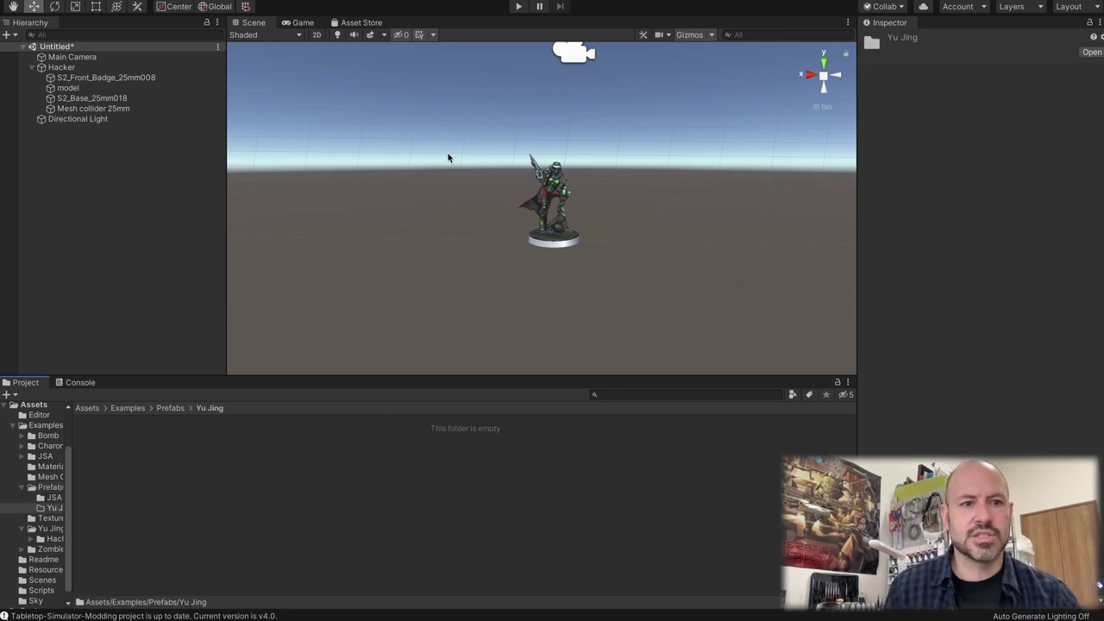
left_click(60, 69)
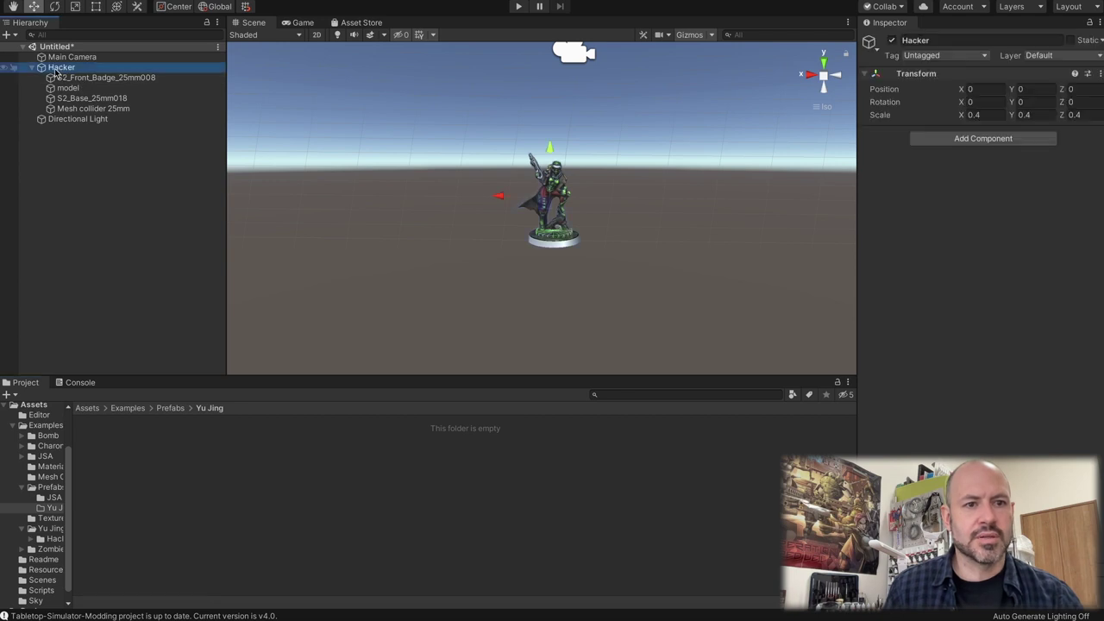
left_click_drag(61, 73, 195, 502)
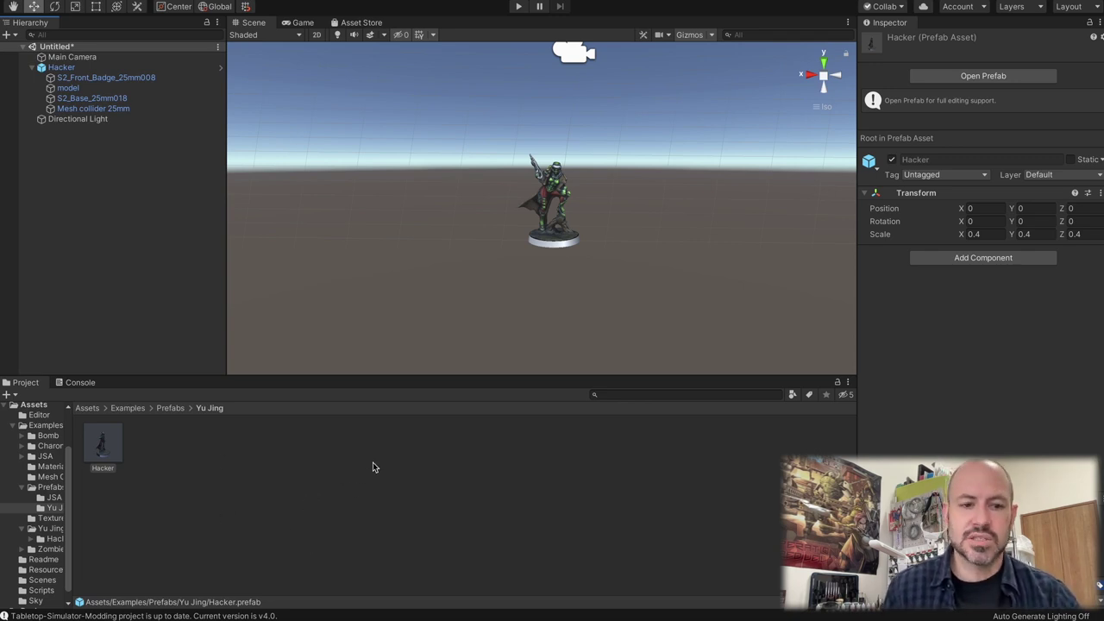
Step: Assign the Hacker prefab to a new AssetBundle named "YuJingHacker(ZS)" and build the AssetBundles
left_click(105, 449)
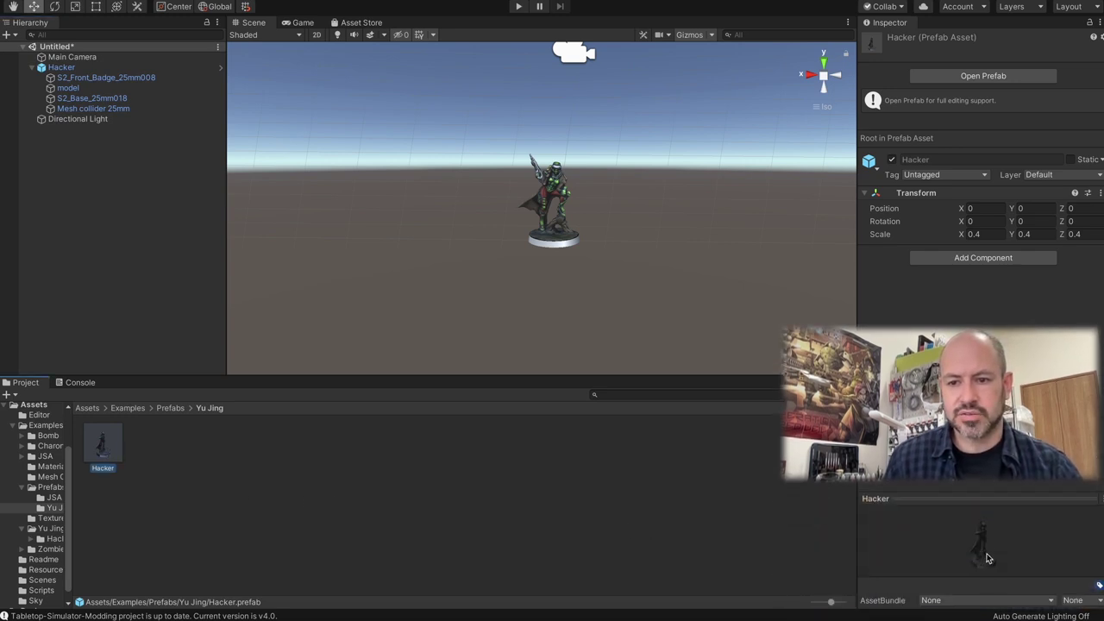
left_click(974, 602)
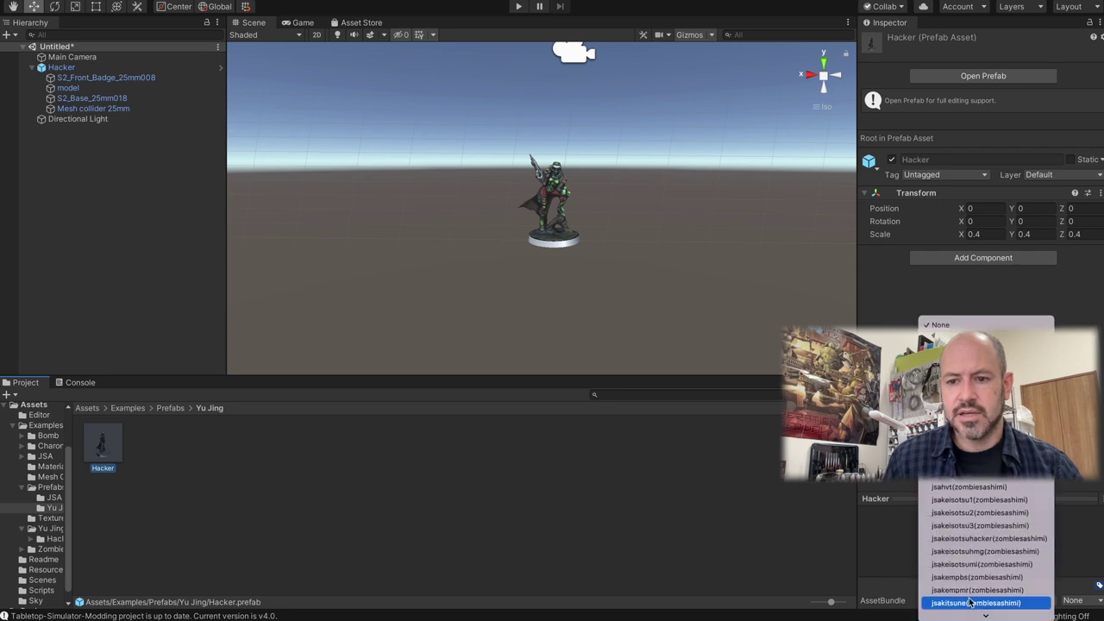
left_click(942, 600)
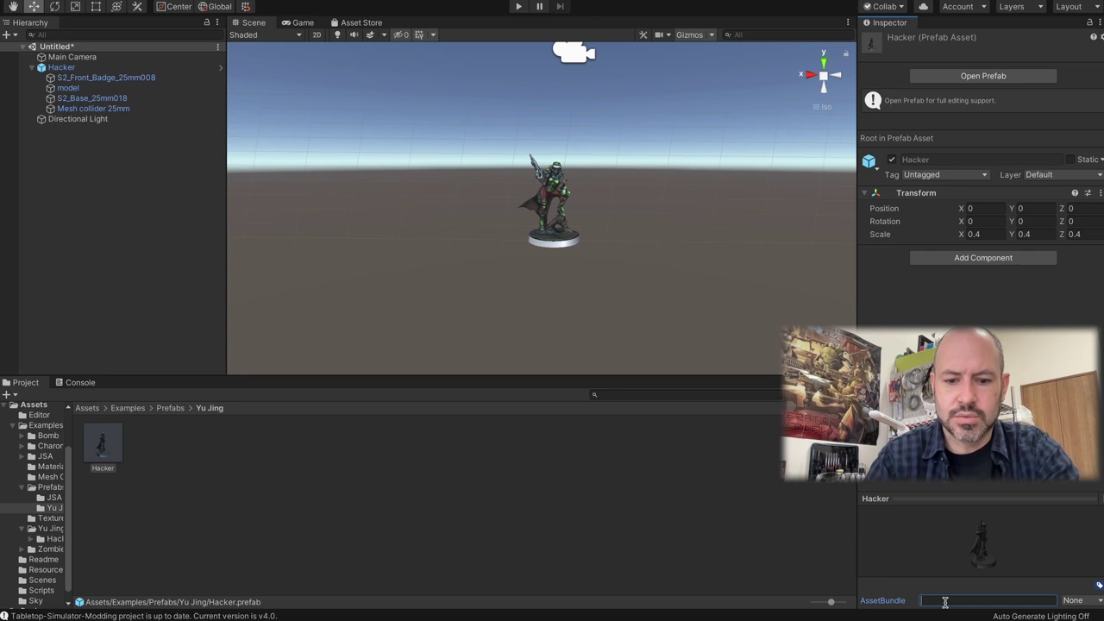
type("YuJin")
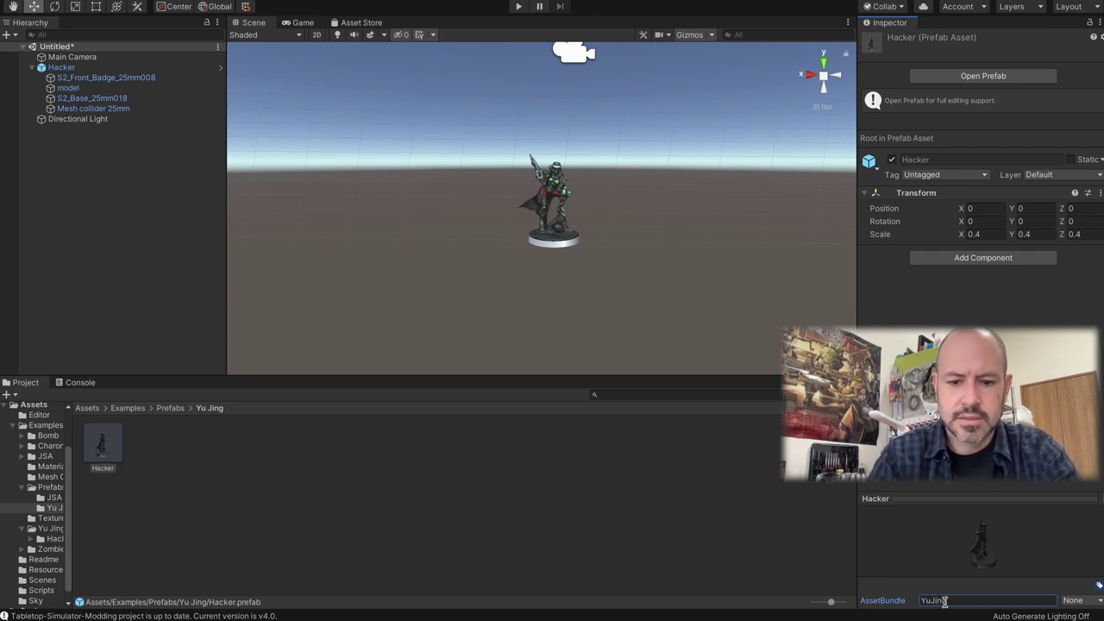
type("gHacker")
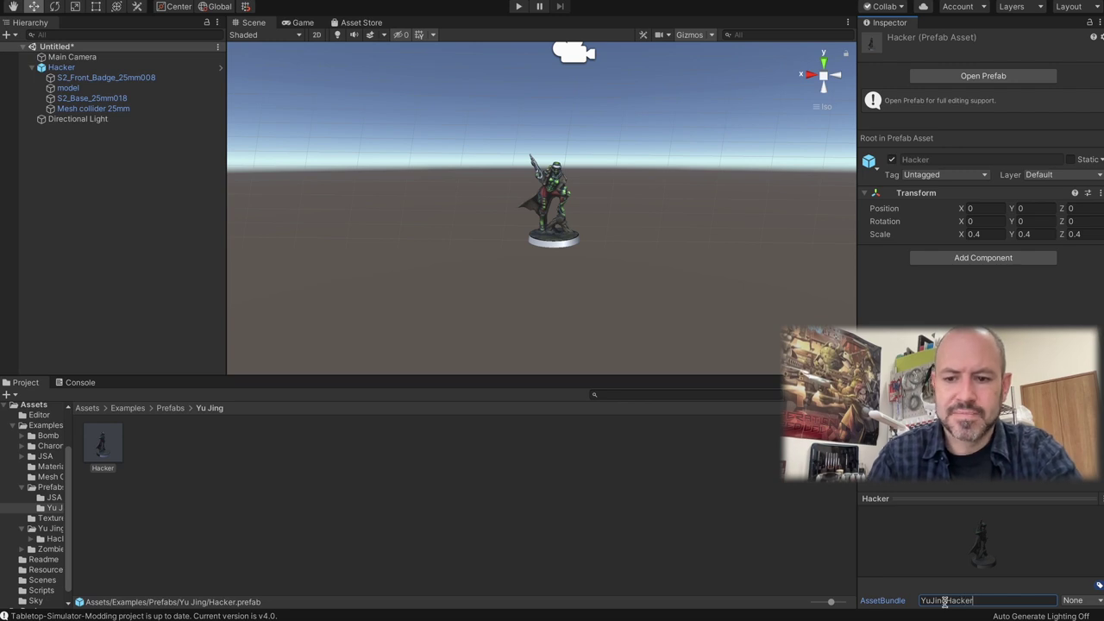
type("(ZA")
key("BackSpace")
type("S")
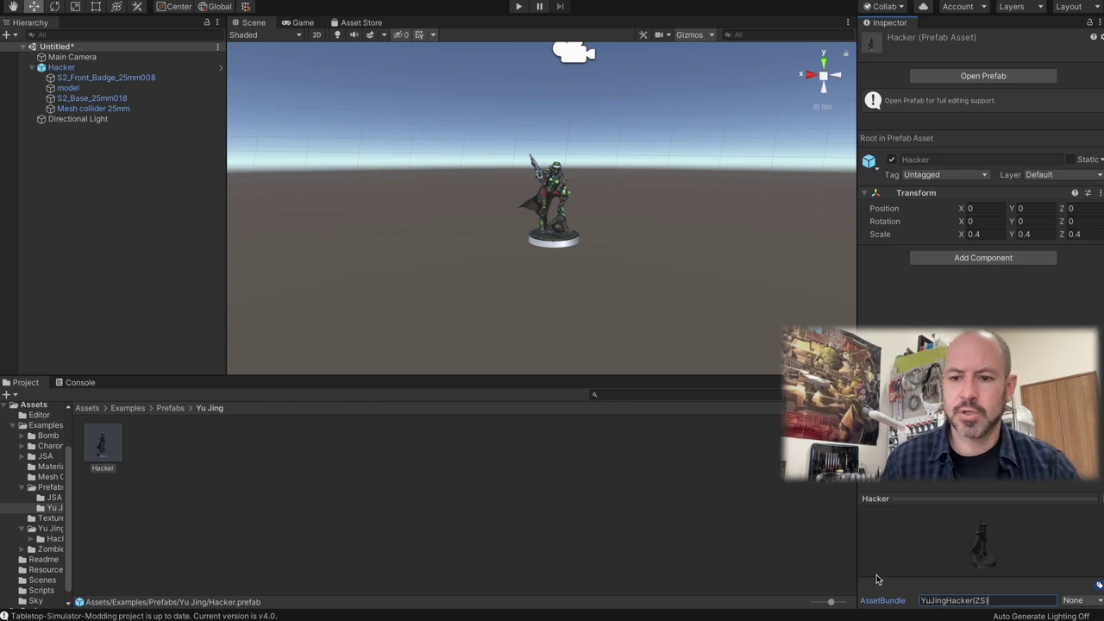
left_click(709, 521)
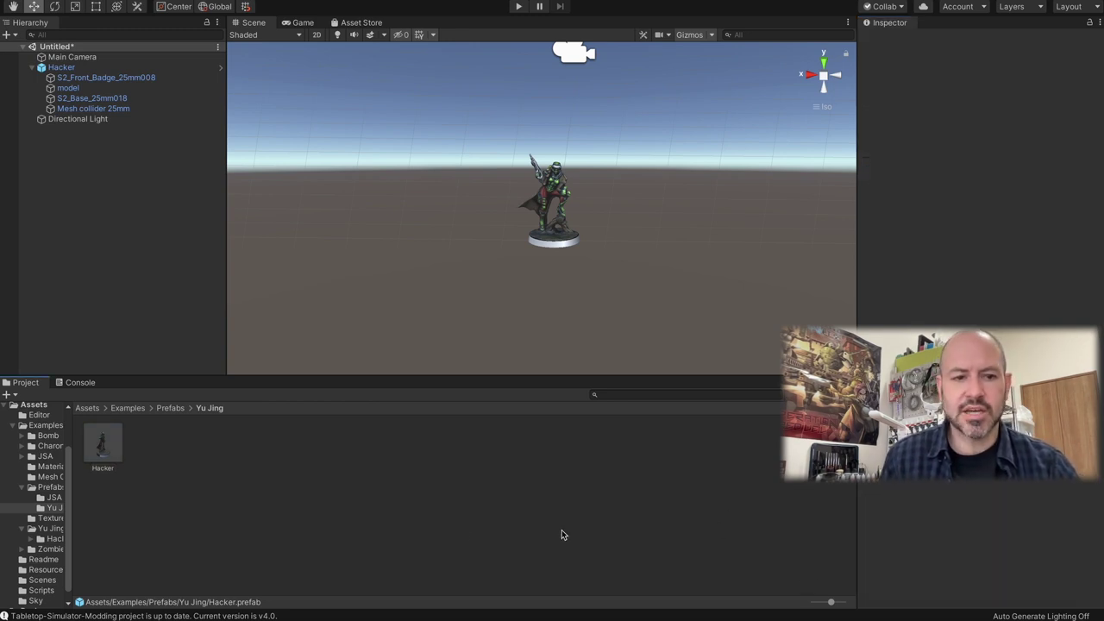
left_click(105, 452)
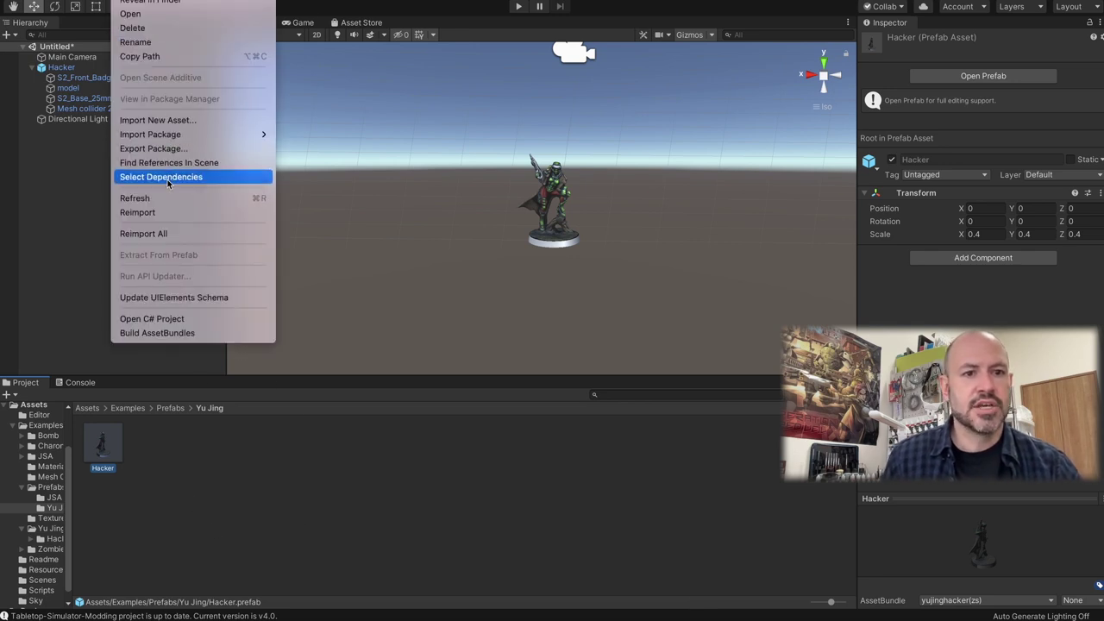
left_click(178, 333)
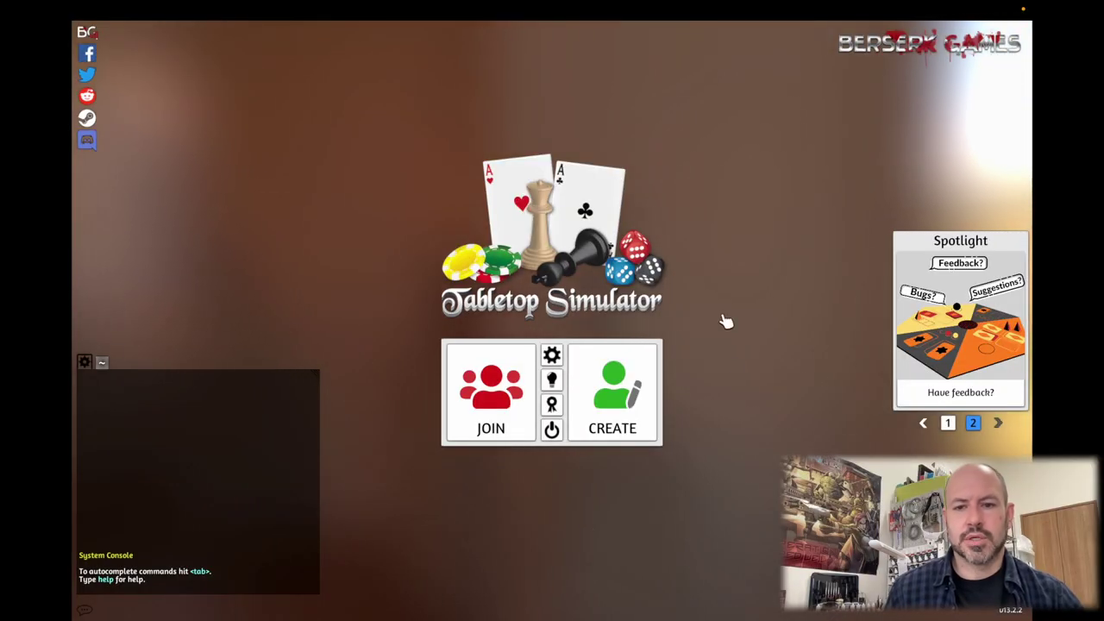
Step: Switch to Tabletop Simulator, create a singleplayer game and dismiss the Games window to reach the empty table
left_click(643, 414)
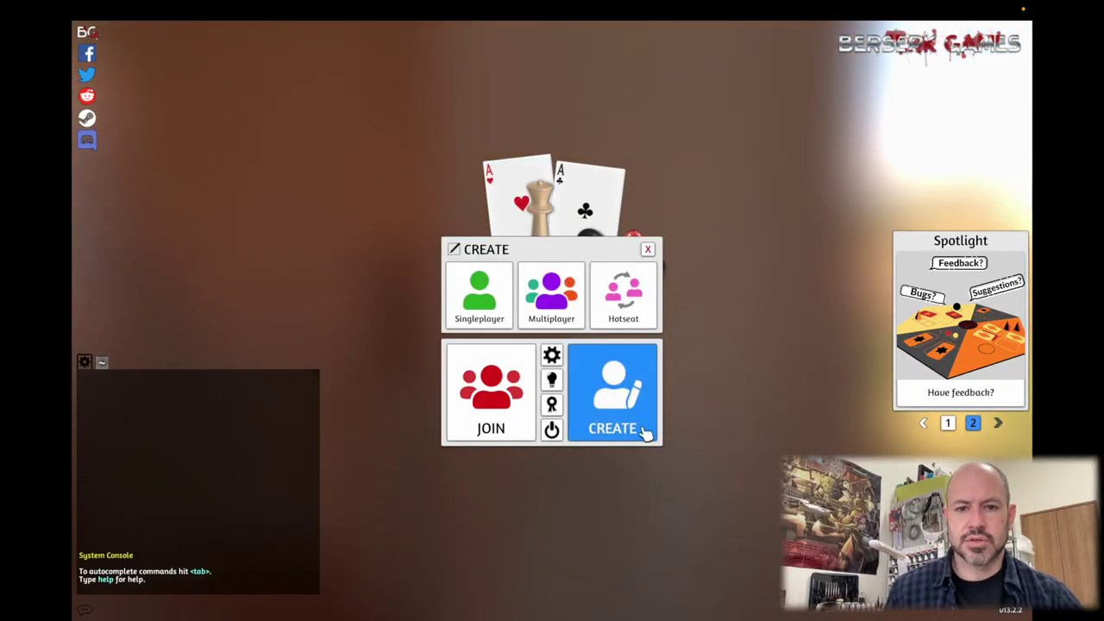
left_click(480, 298)
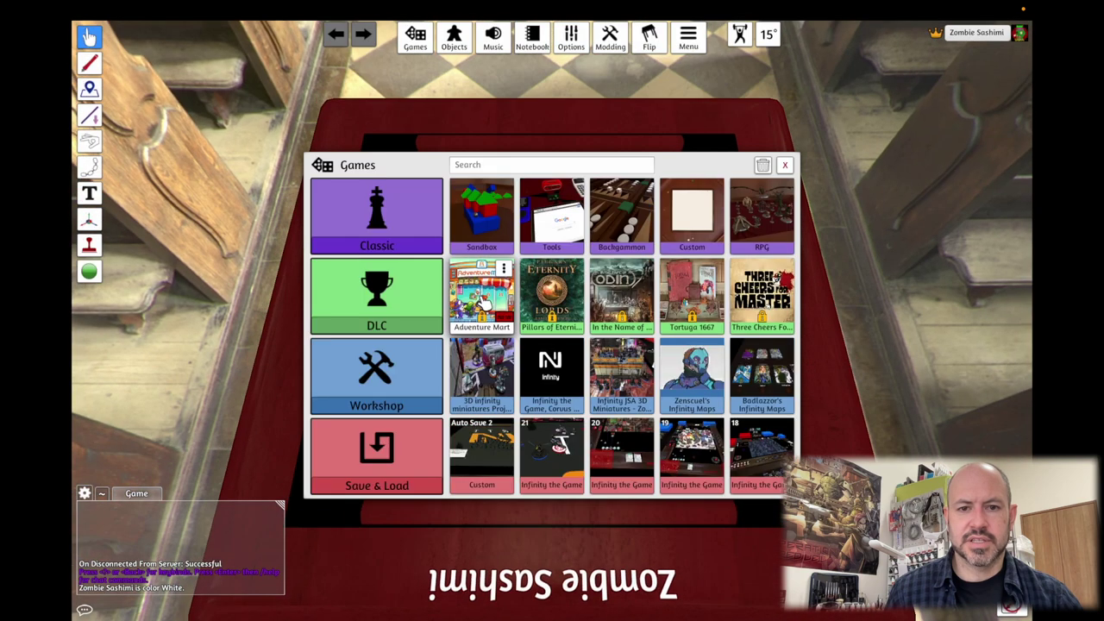
left_click(784, 164)
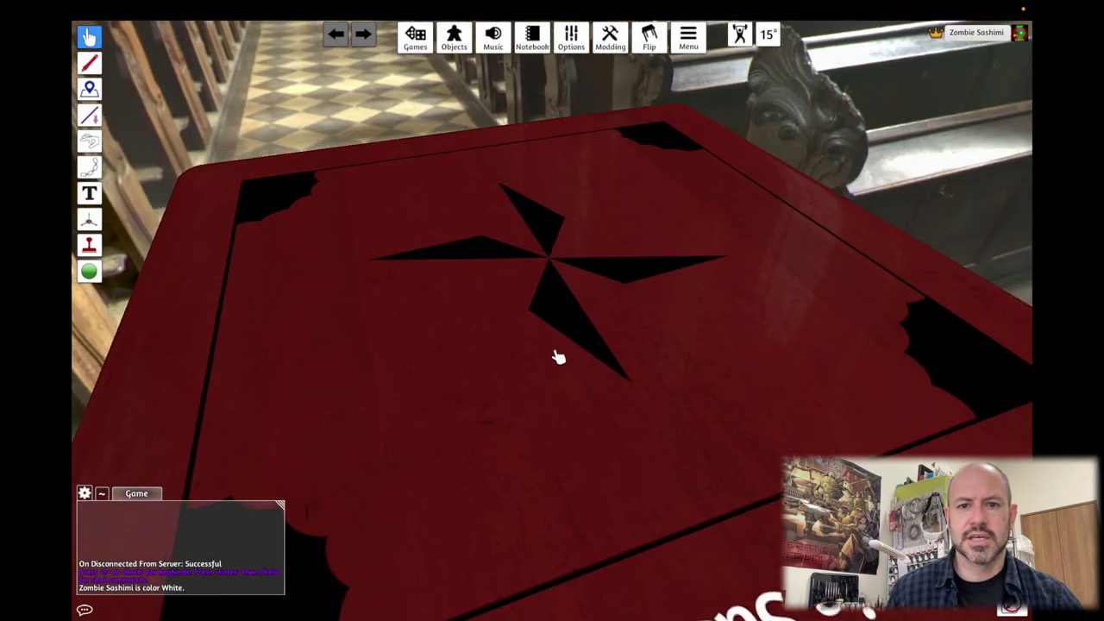
Step: Place a custom AssetBundle object on the table beside the star's centre
left_click(462, 40)
left_click(833, 227)
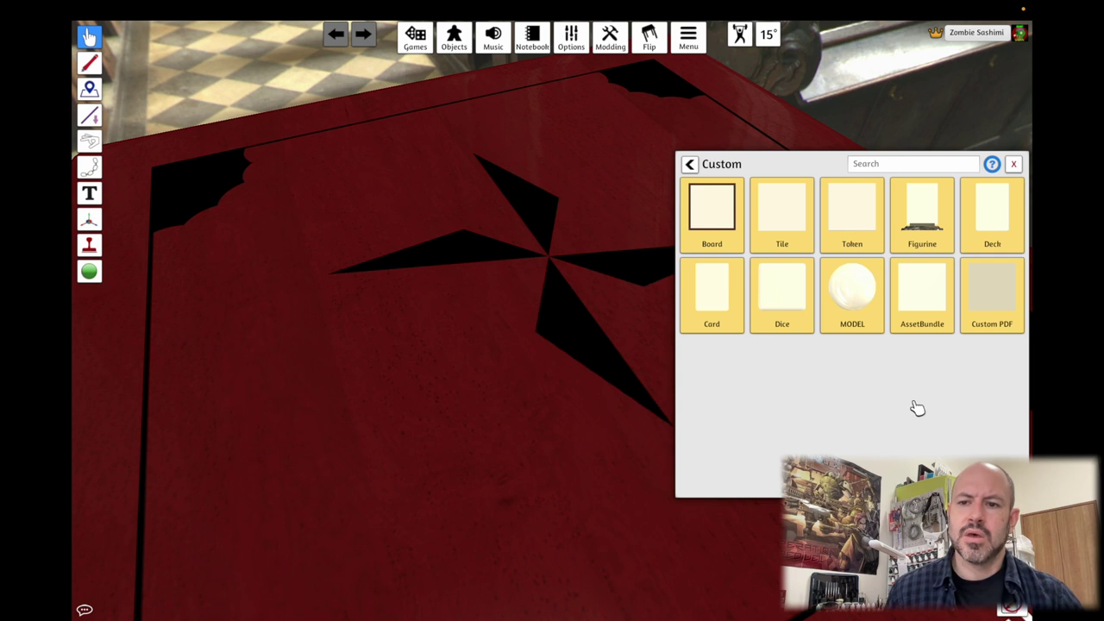
left_click(935, 288)
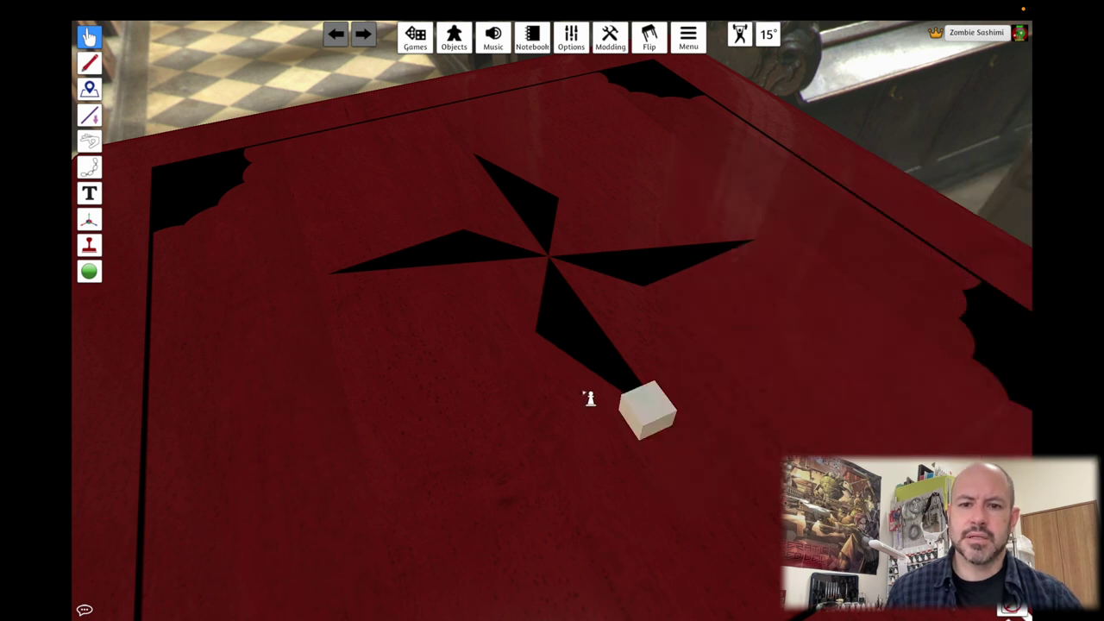
left_click(480, 301)
key("ctrl+c")
key("ctrl+v")
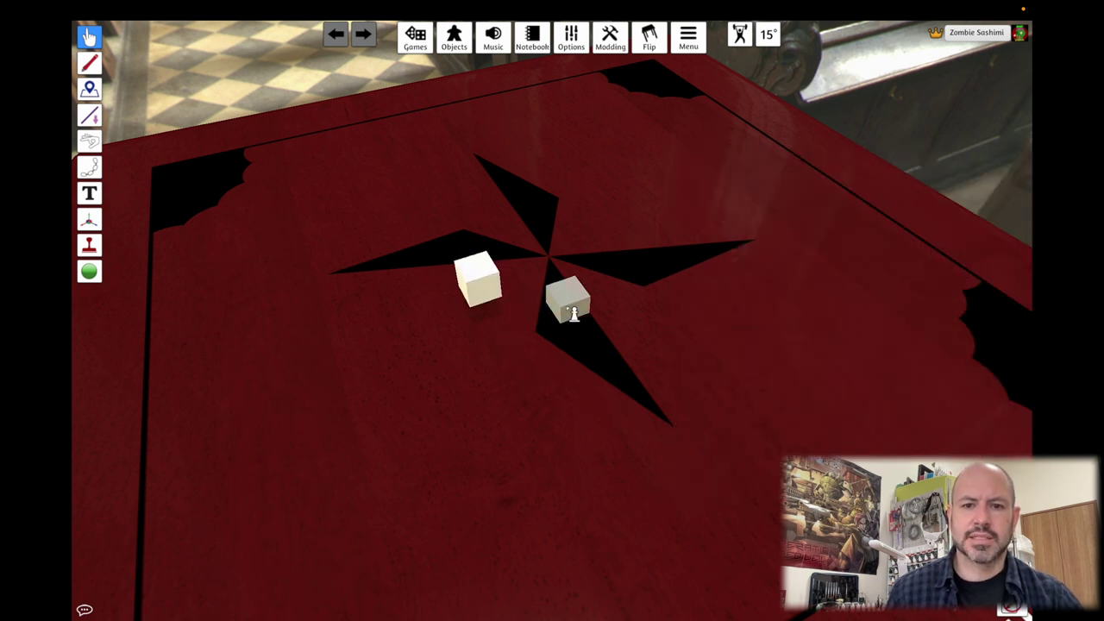
left_click(569, 304)
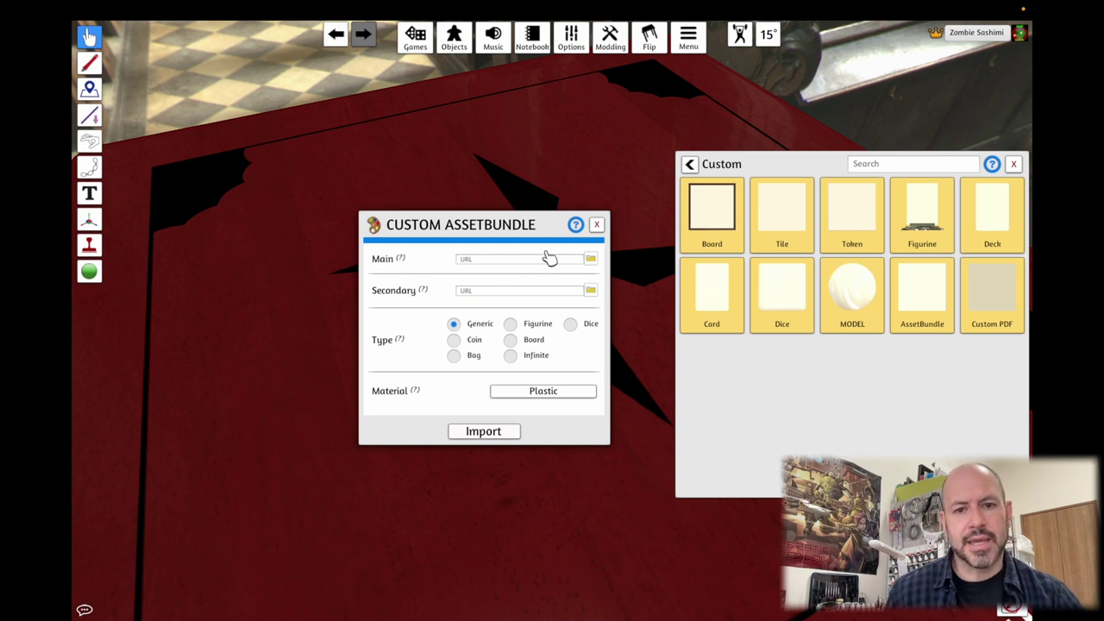
Step: Choose yujinghacker(zs).unity3d from the AssetBundles folder as the custom AssetBundle's main file
left_click(592, 260)
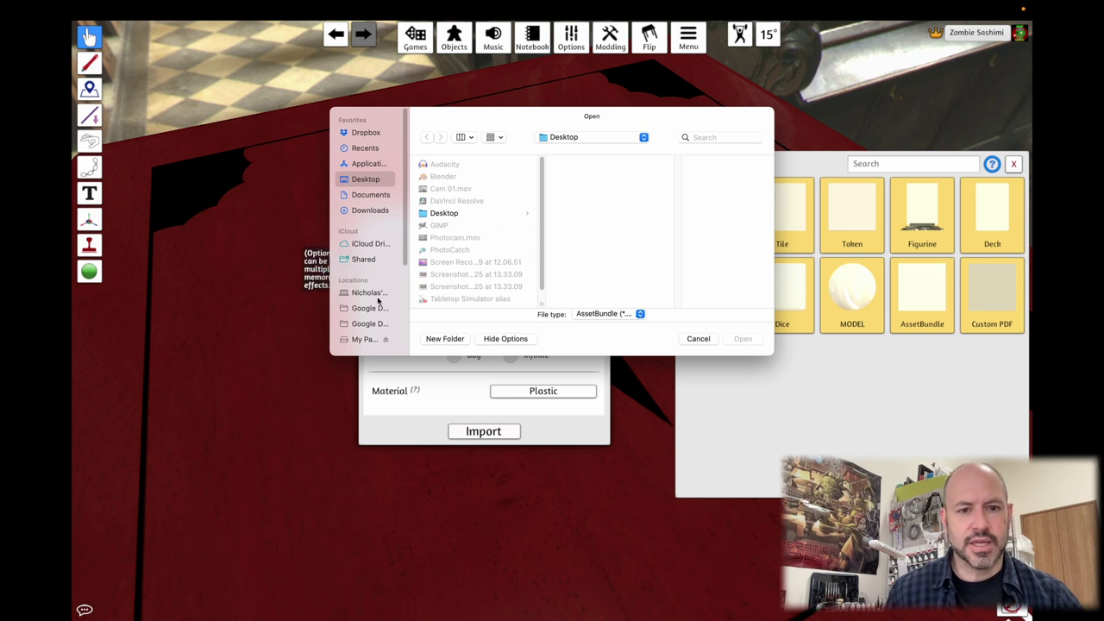
scroll(380, 296, "down", 5)
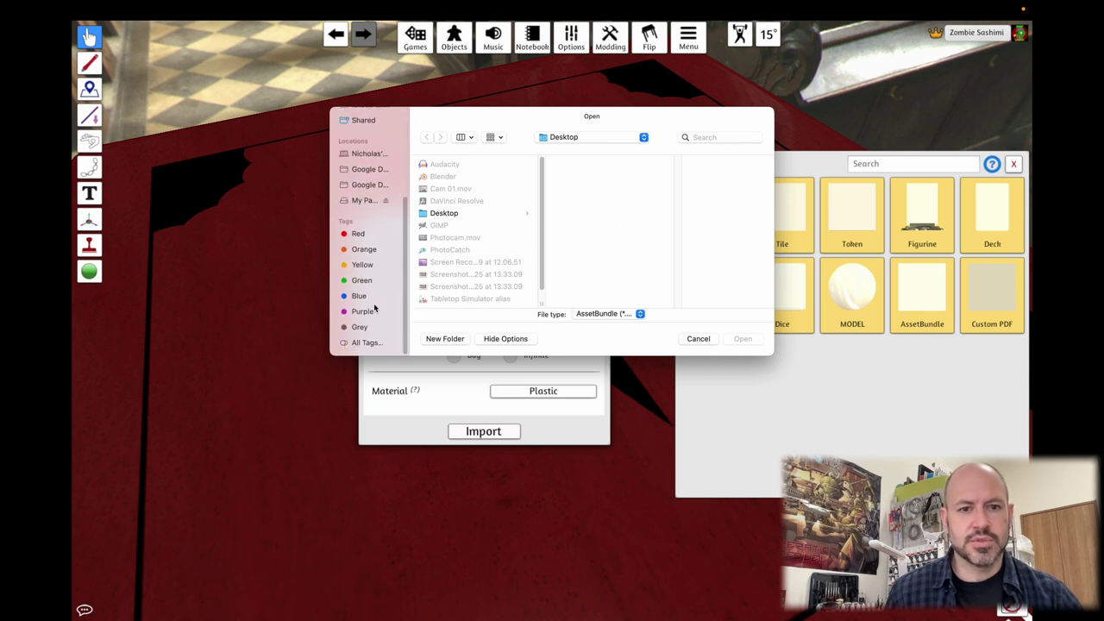
scroll(372, 248, "up", 2)
left_click(364, 242)
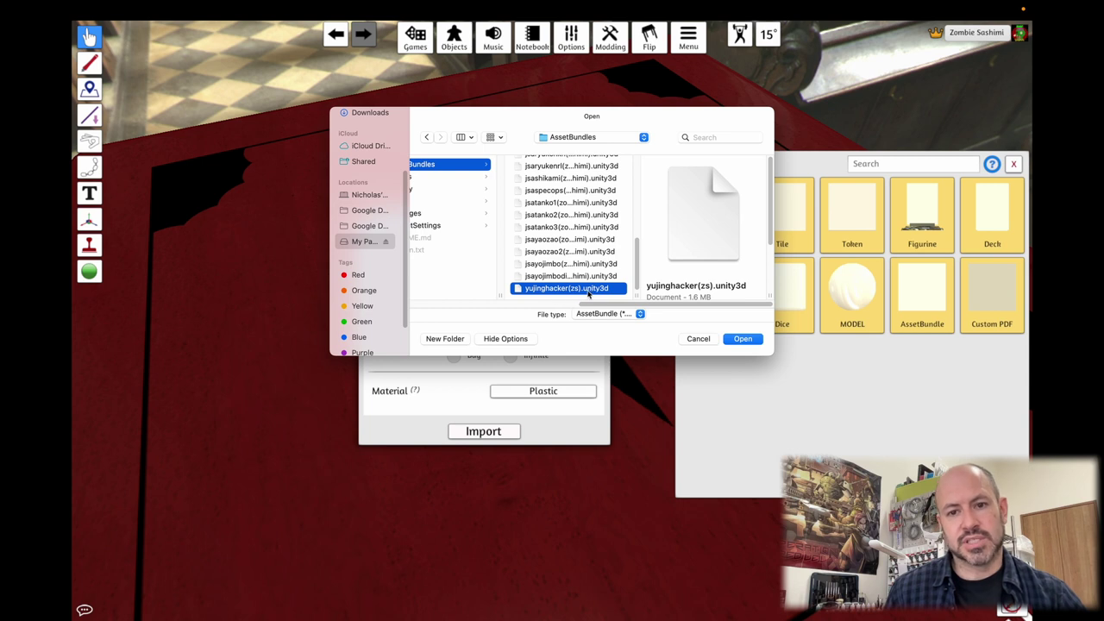
left_click(741, 340)
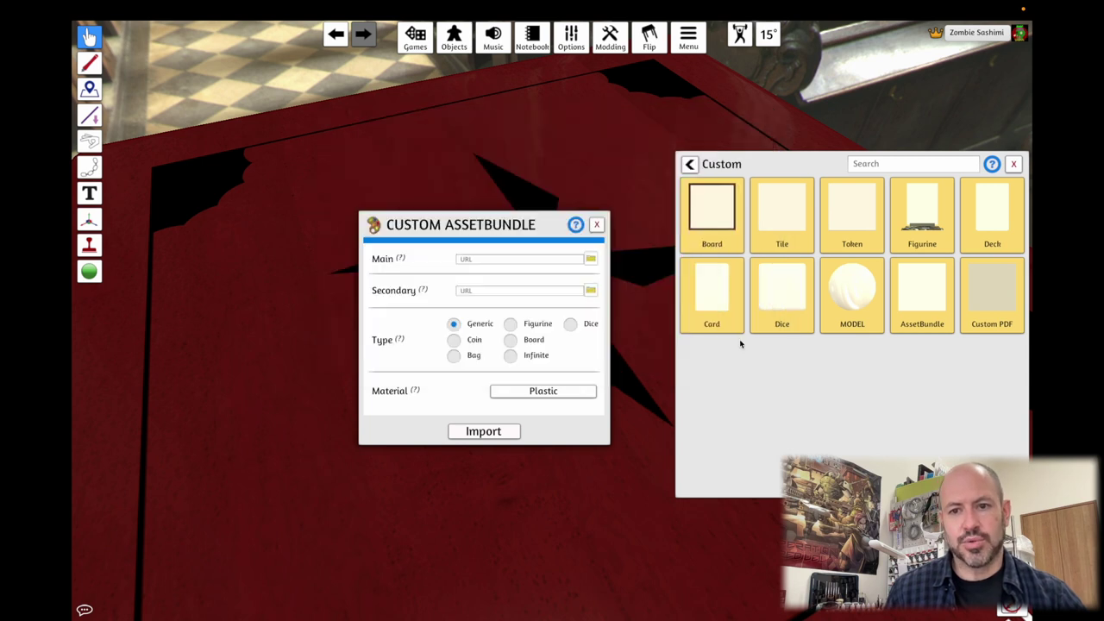
Step: Upload the file to the root folder as yujinghacker(zs), and import the AssetBundle onto the table
left_click(512, 338)
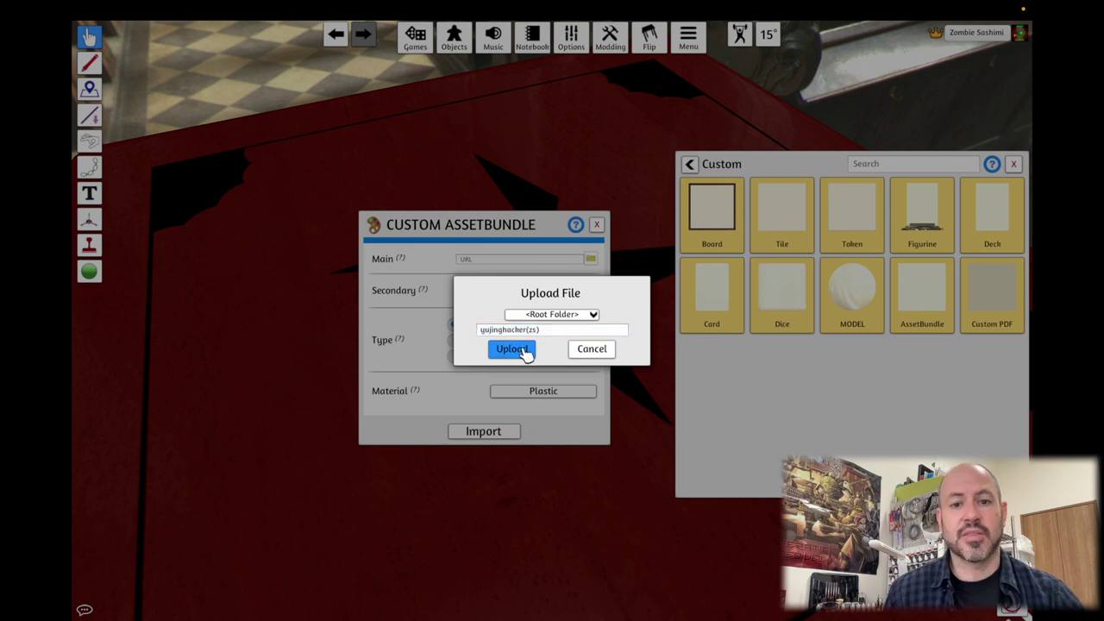
left_click(514, 351)
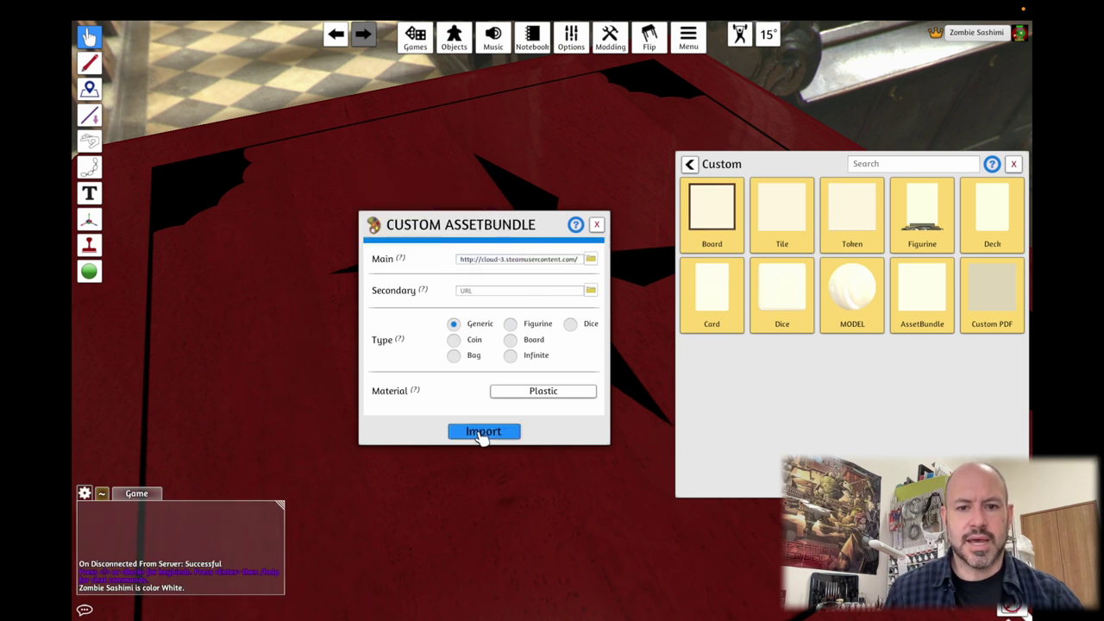
left_click(476, 431)
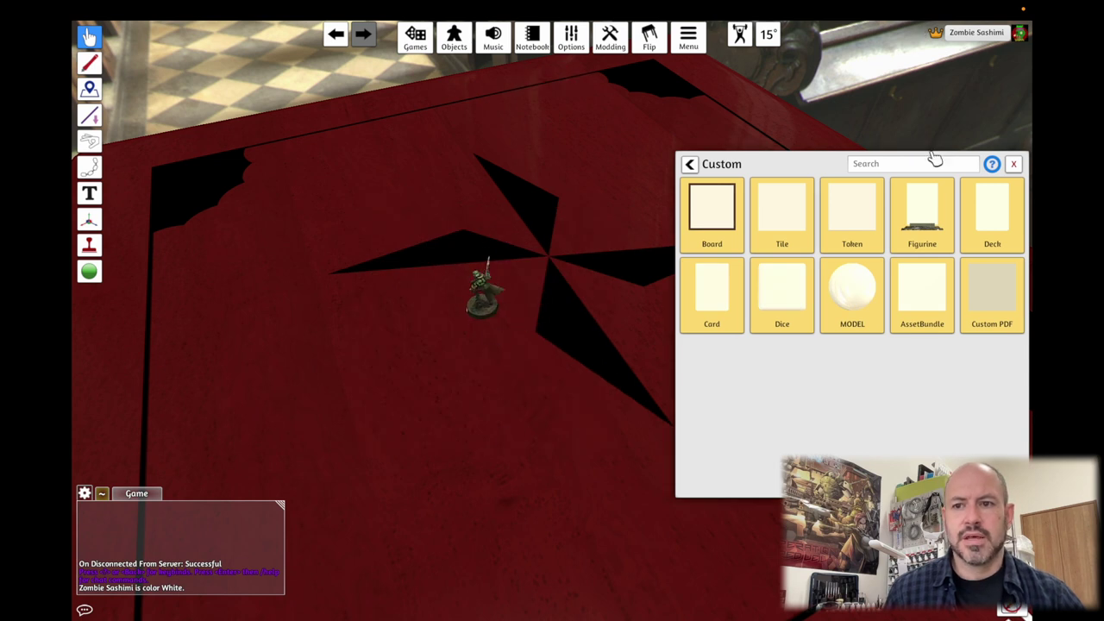
left_click(1013, 165)
scroll(690, 266, "up", 6)
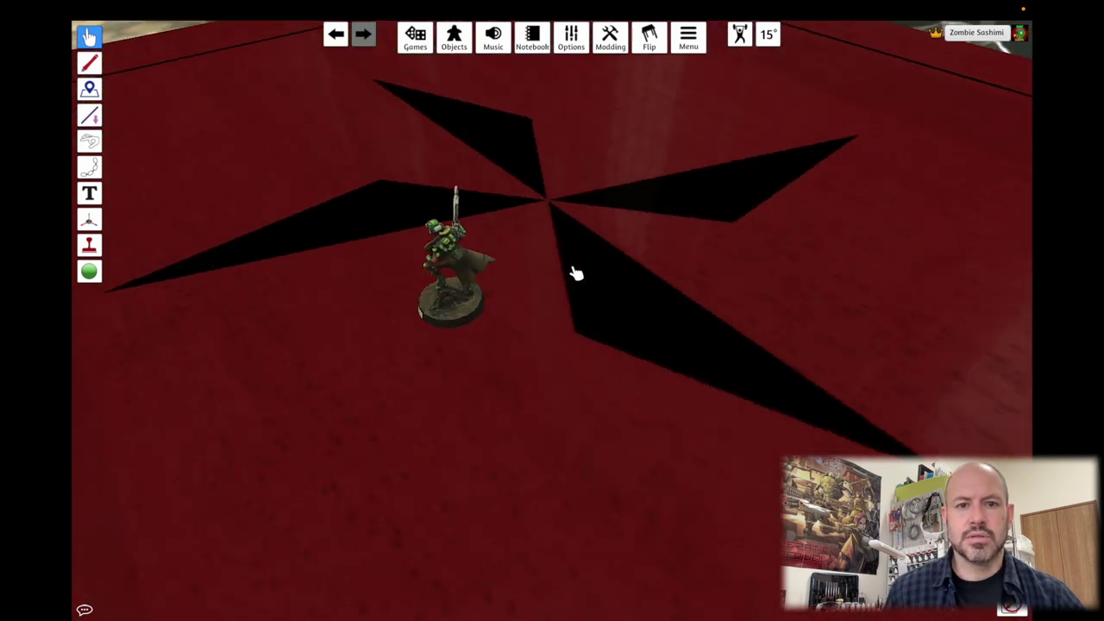